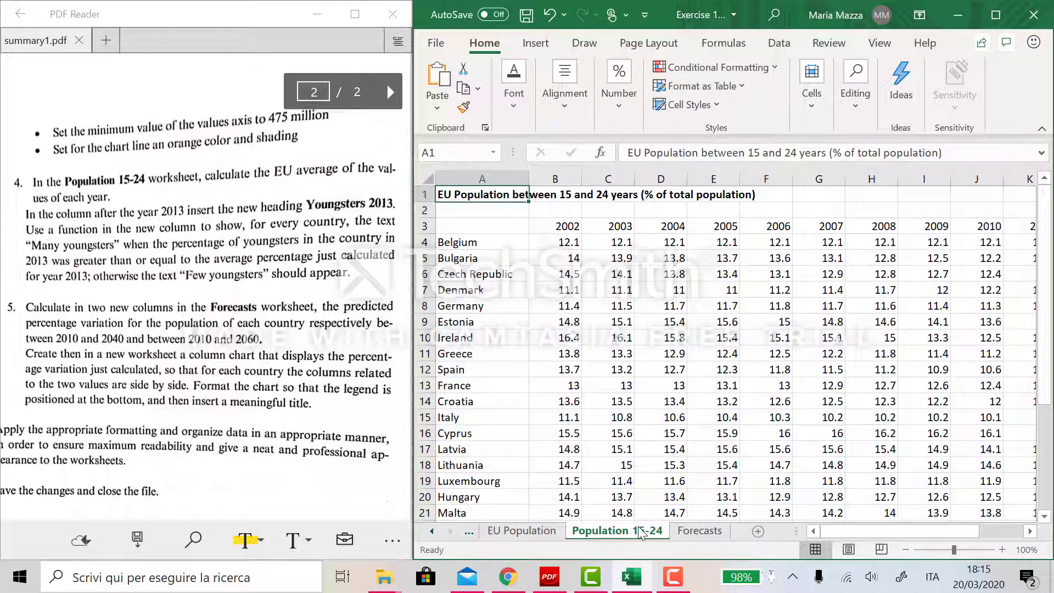
# - Enter the label "Average value" in cell A33 below the country list
pyautogui.scroll(-1, 740, 486)
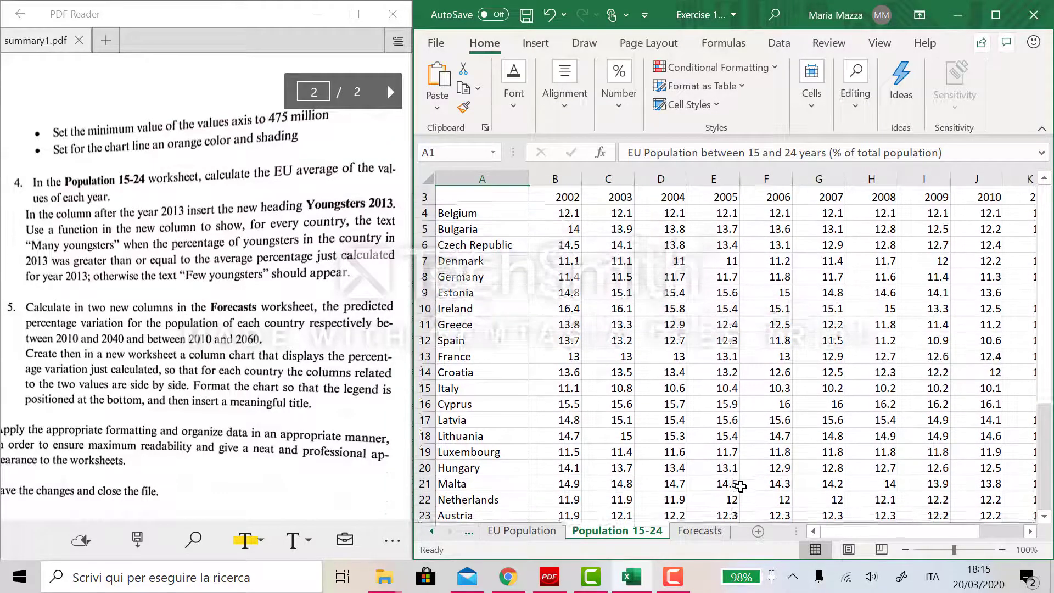
pyautogui.scroll(-4, 740, 486)
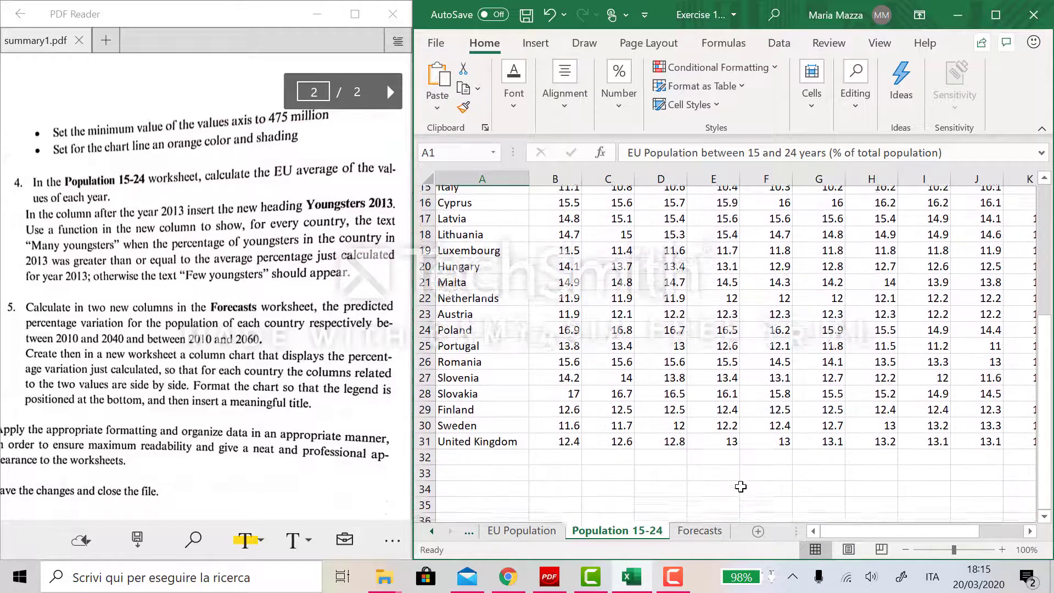
pyautogui.click(484, 478)
pyautogui.write('A')
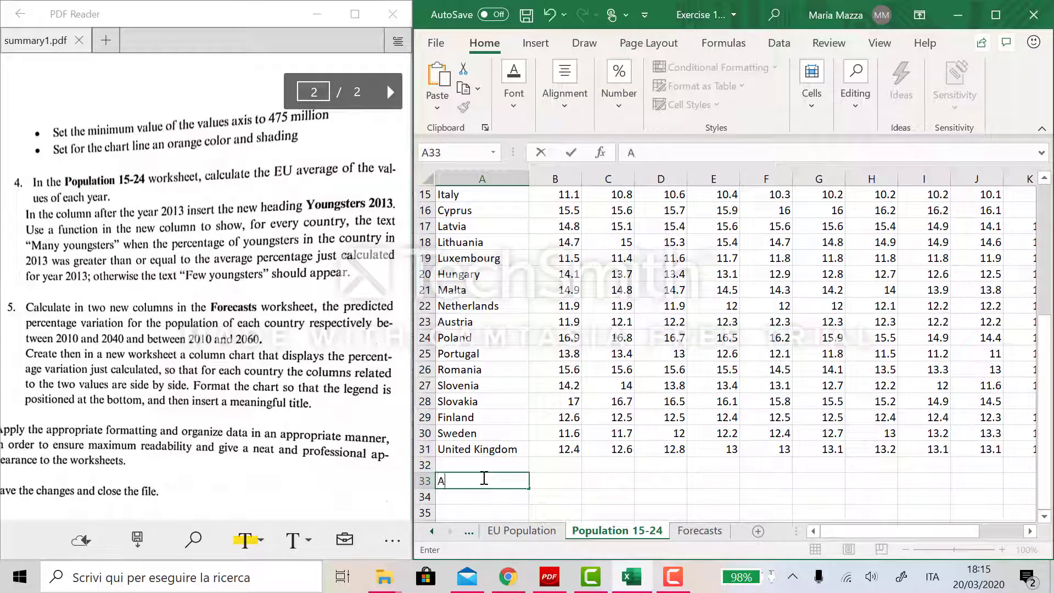
pyautogui.write('verage val')
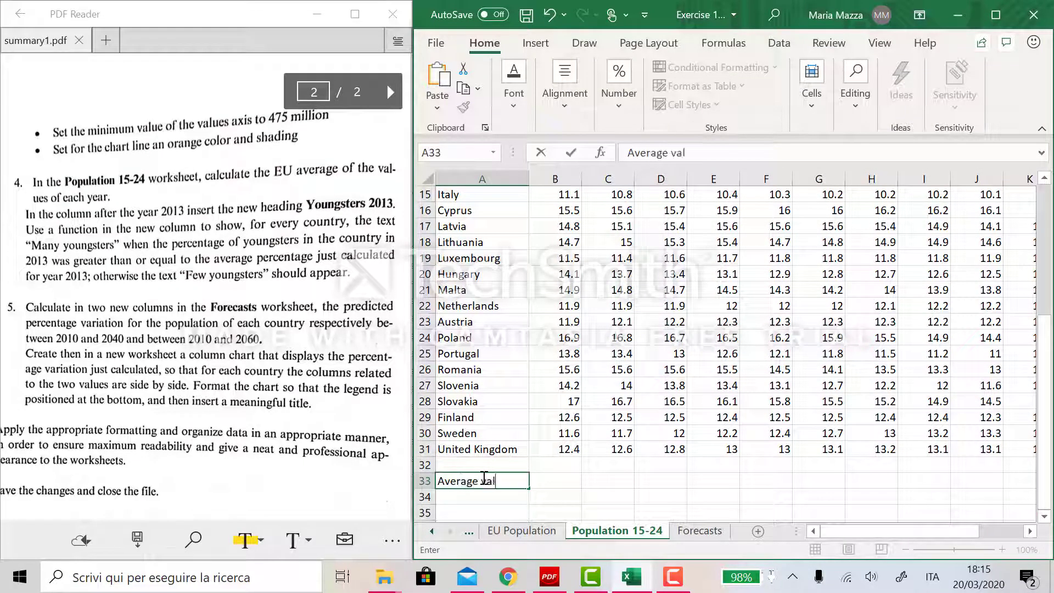
pyautogui.write('ue')
pyautogui.press('Tab')
# - In B33, enter an AVERAGE formula over B4:B31 to compute the 2002 EU average
pyautogui.click(927, 476)
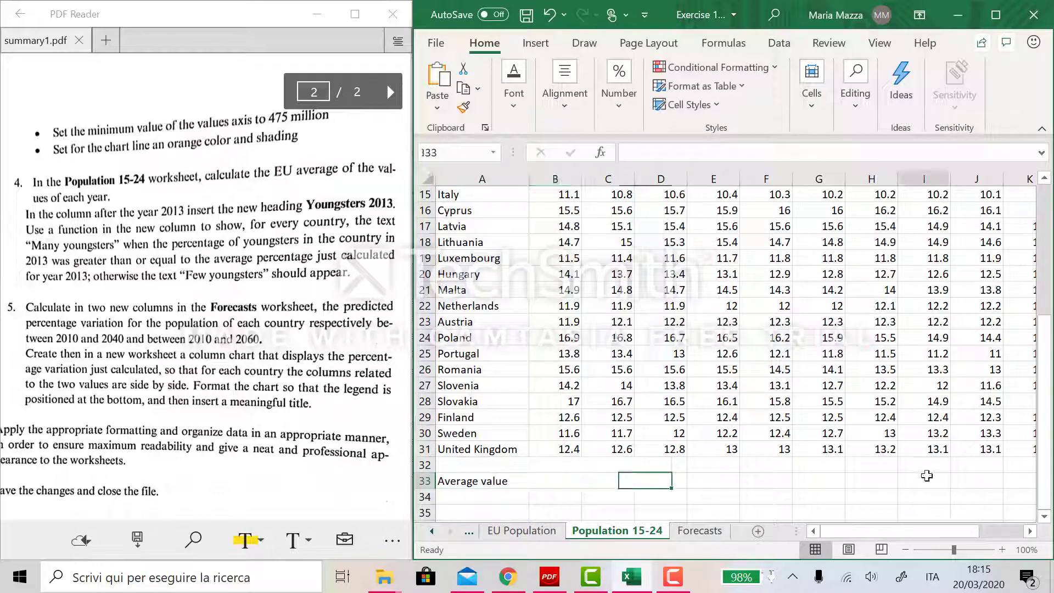
pyautogui.doubleClick(564, 481)
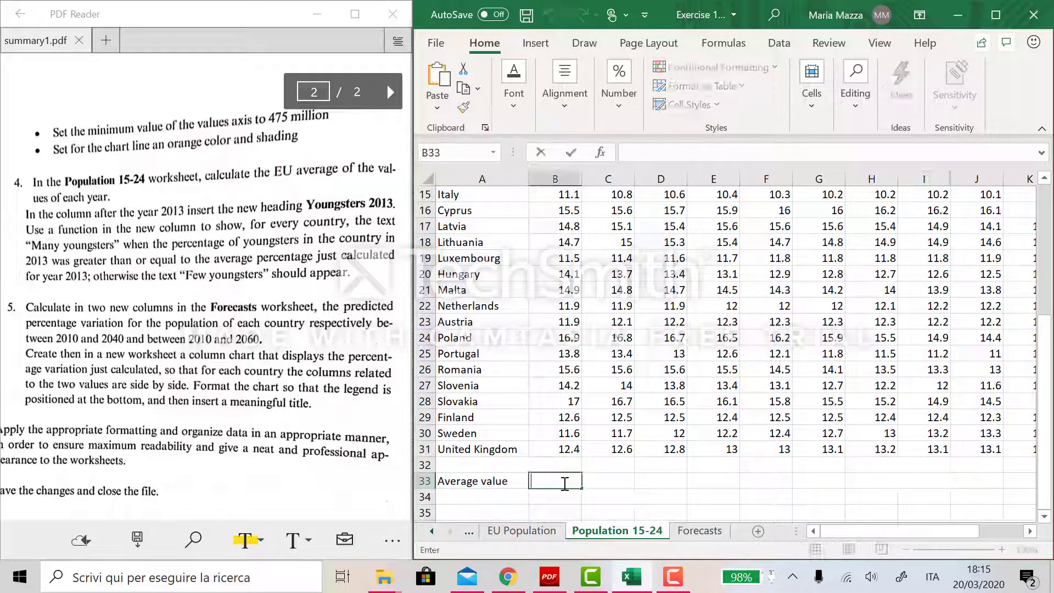
pyautogui.write('=A')
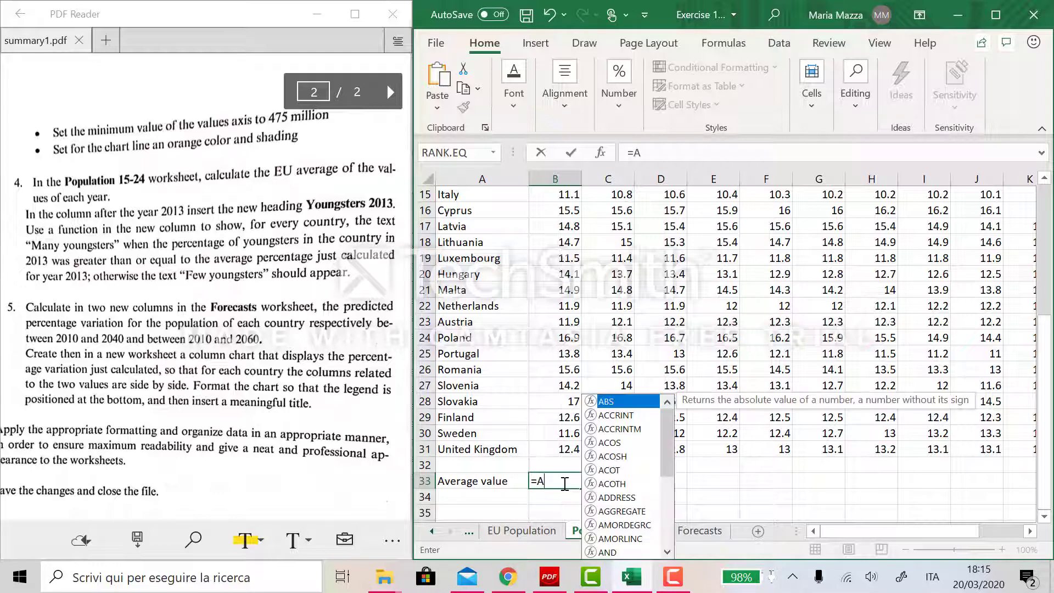
pyautogui.write('VERAGE(')
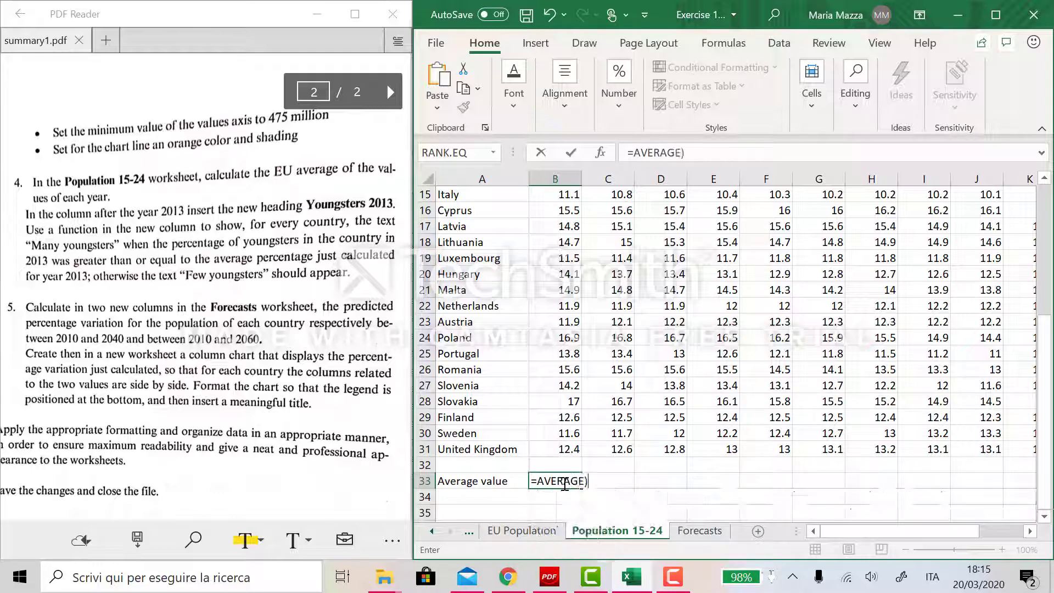
pyautogui.press('BackSpace')
pyautogui.write('(')
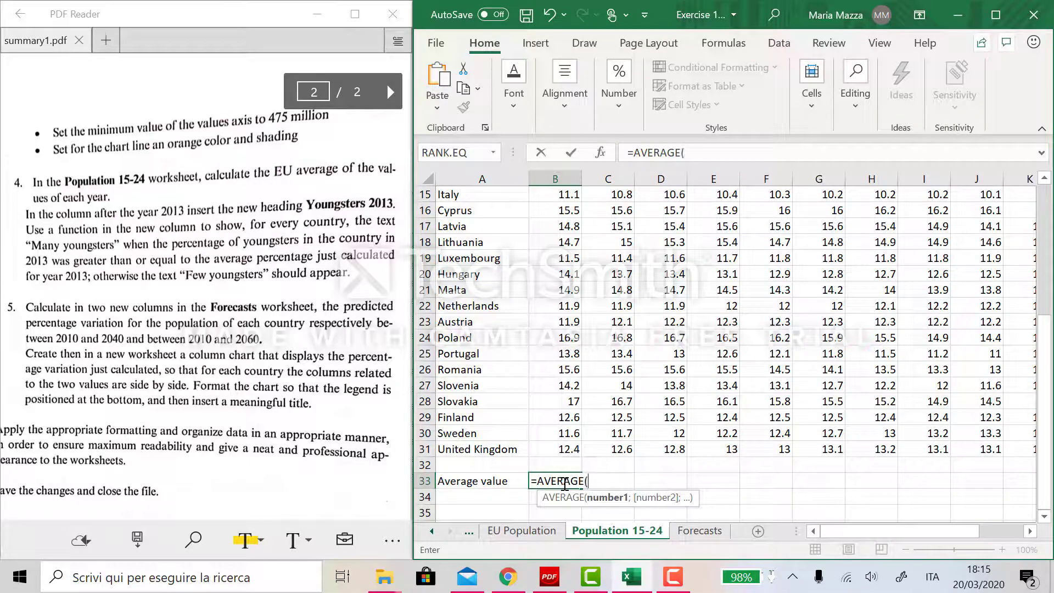
pyautogui.click(563, 447)
pyautogui.moveTo(564, 391); pyautogui.dragTo(566, 195)
pyautogui.write(')')
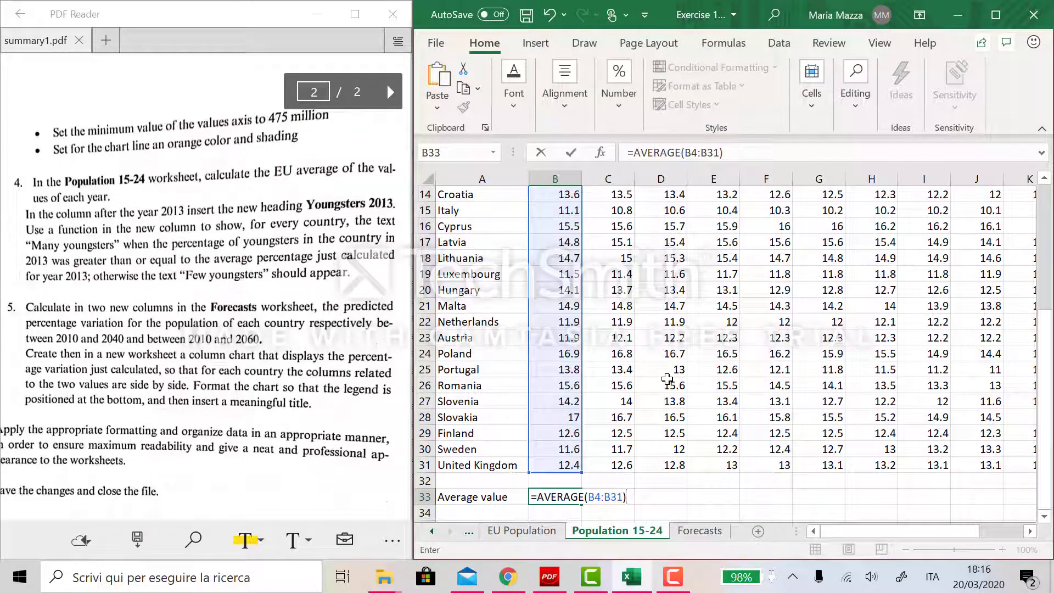
pyautogui.press('Return')
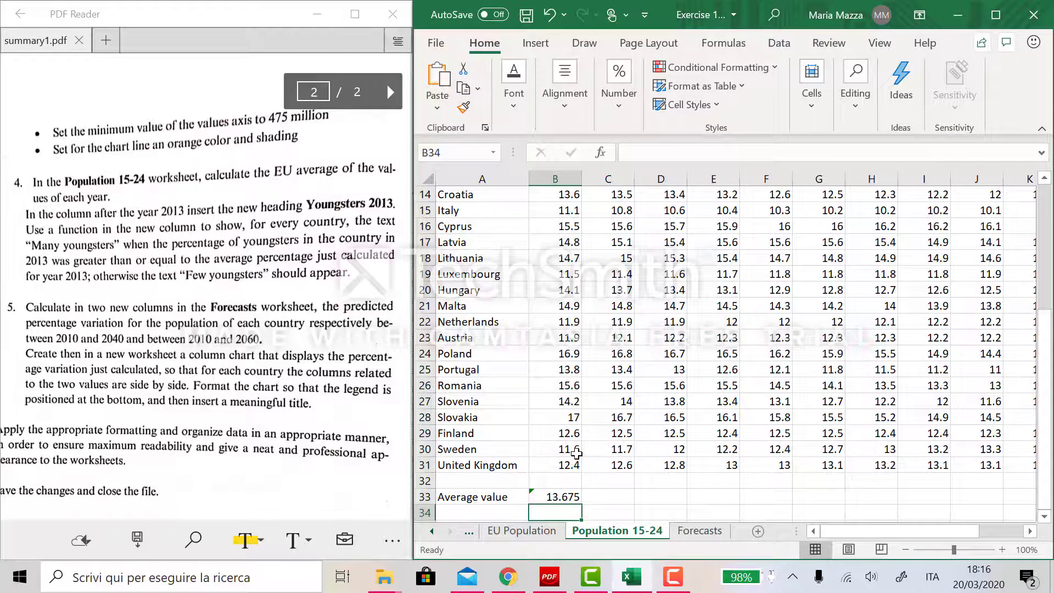
# - Copy the B33 average formula across row 33 through column M
pyautogui.scroll(5, 576, 455)
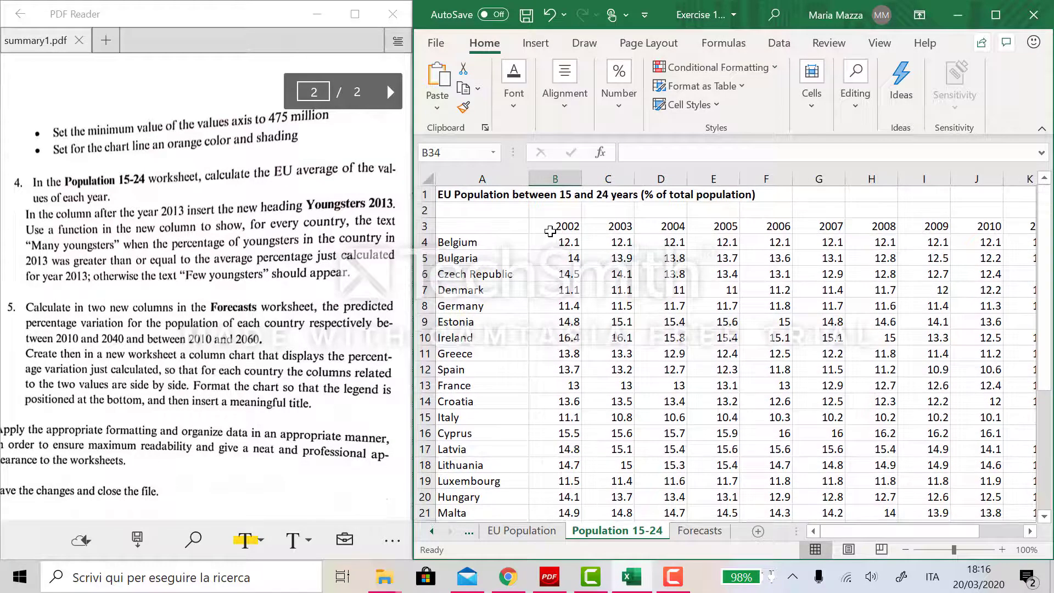
pyautogui.scroll(-5, 776, 405)
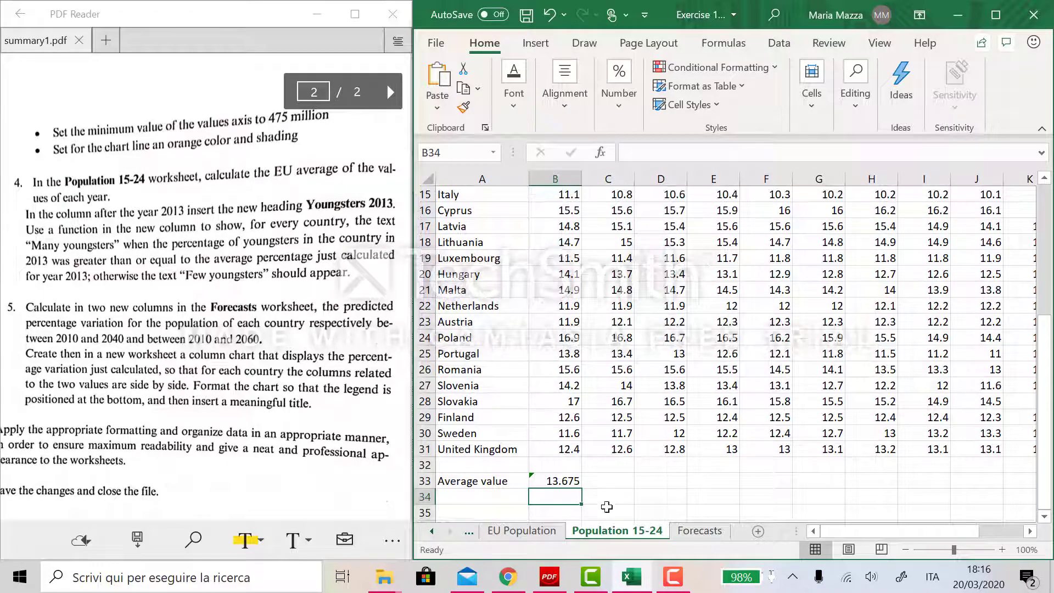
pyautogui.click(558, 481)
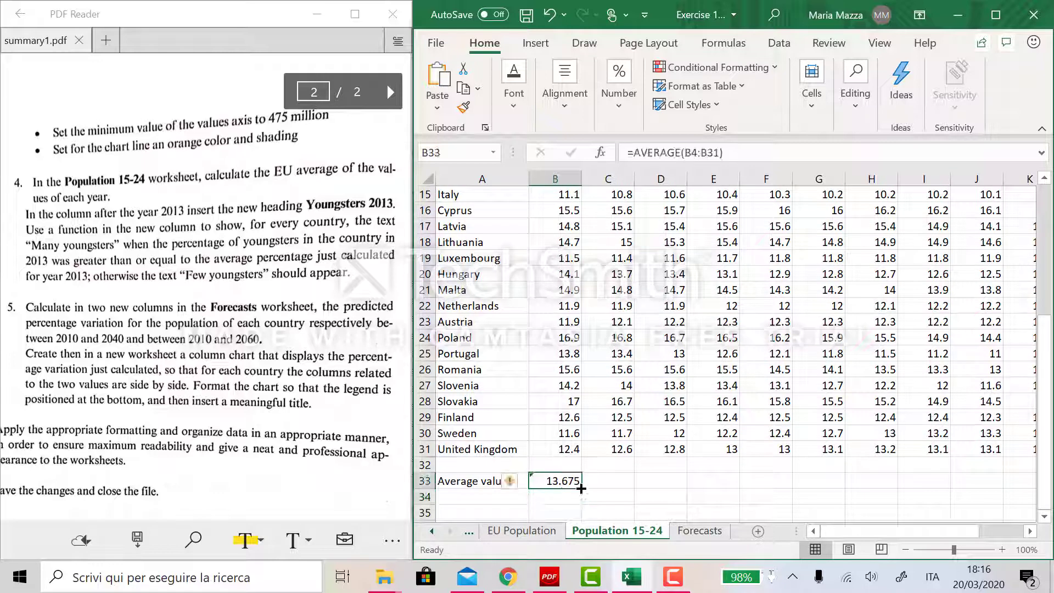
pyautogui.moveTo(581, 488); pyautogui.dragTo(905, 480)
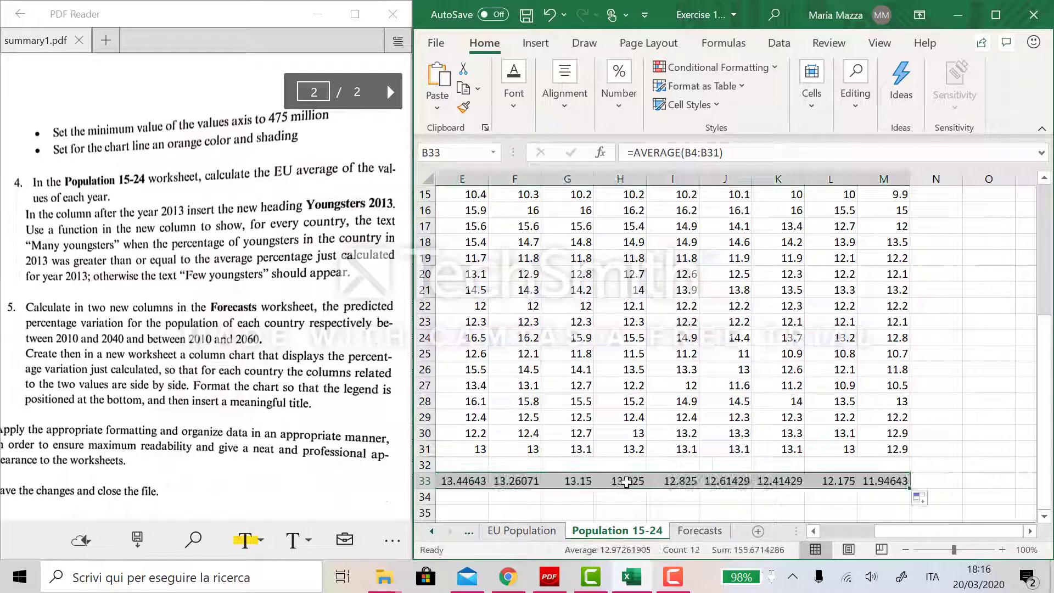
# - Add the heading "Youngsters 2013" in N3, the column after 2013
pyautogui.hscroll(-4, 627, 482)
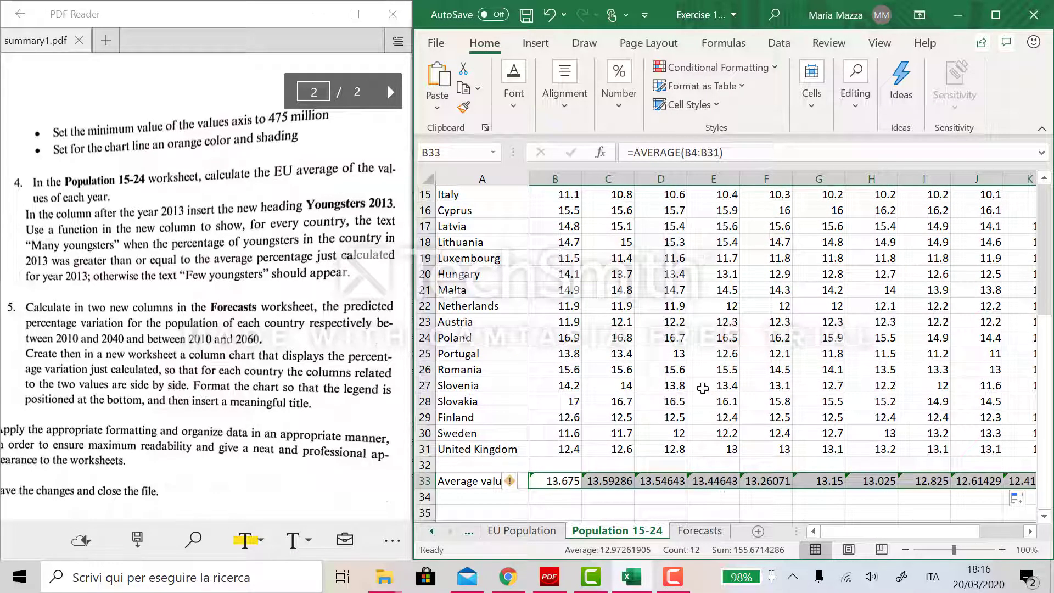
pyautogui.scroll(5, 809, 328)
pyautogui.hscroll(4, 809, 328)
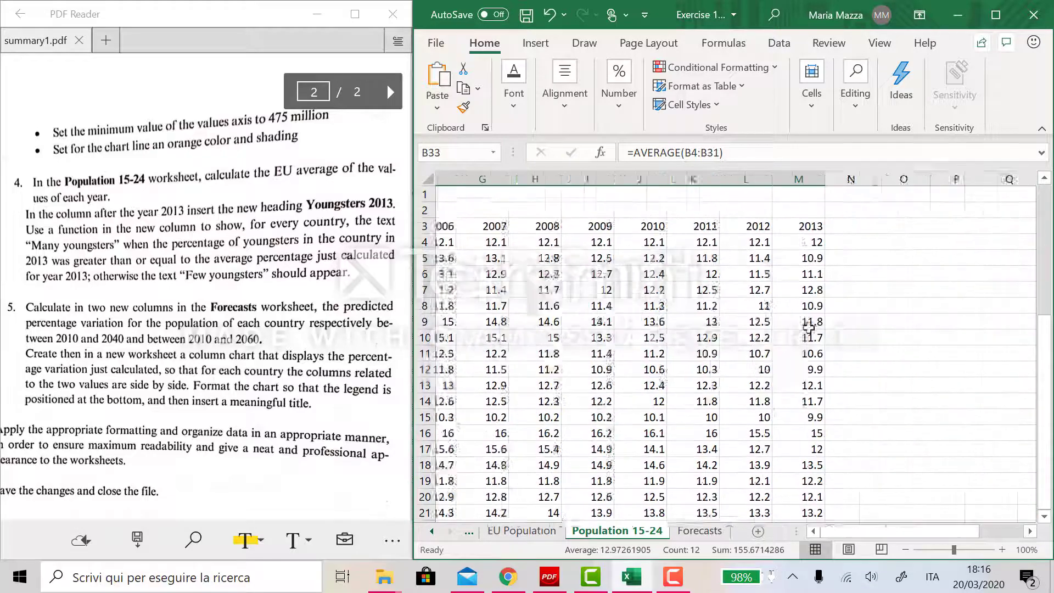
pyautogui.doubleClick(781, 226)
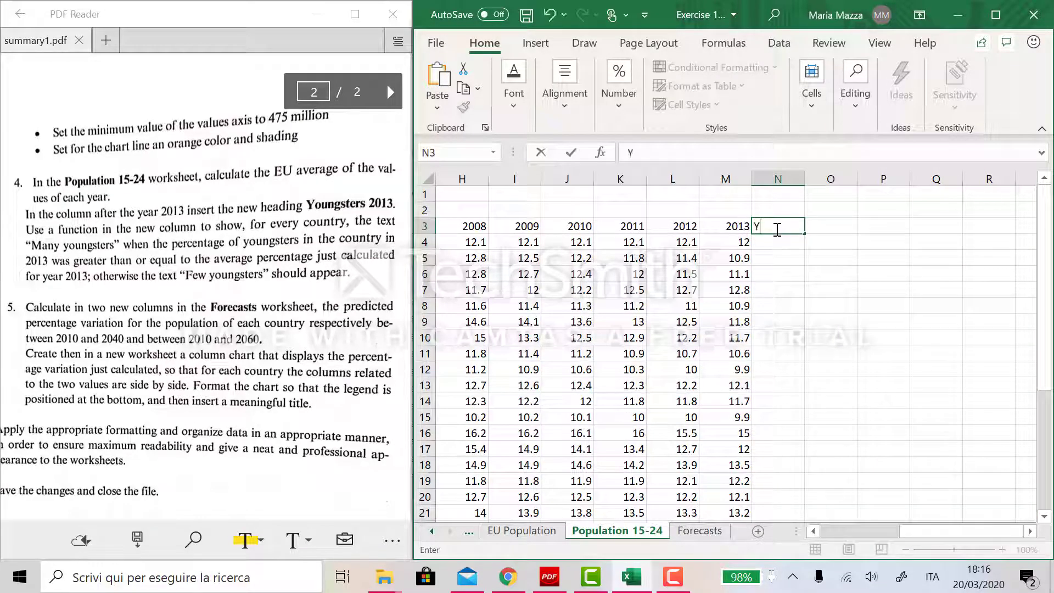
pyautogui.write('Youn')
pyautogui.write('gsters 2019')
pyautogui.press('Return')
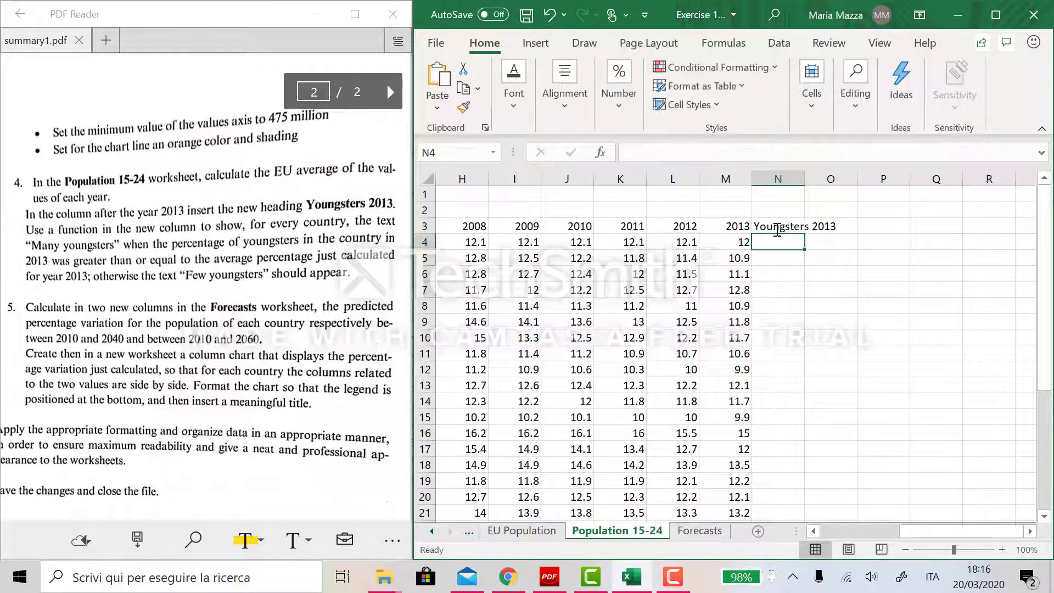
# - Highlight the 2013 average in M33 with a yellow fill colour
pyautogui.click(697, 305)
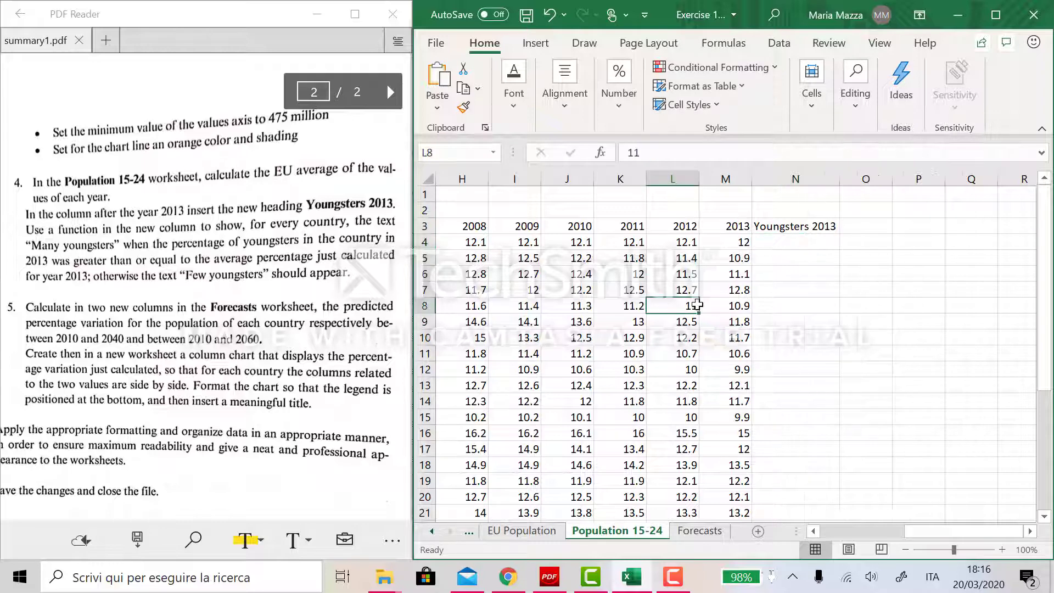
pyautogui.click(769, 242)
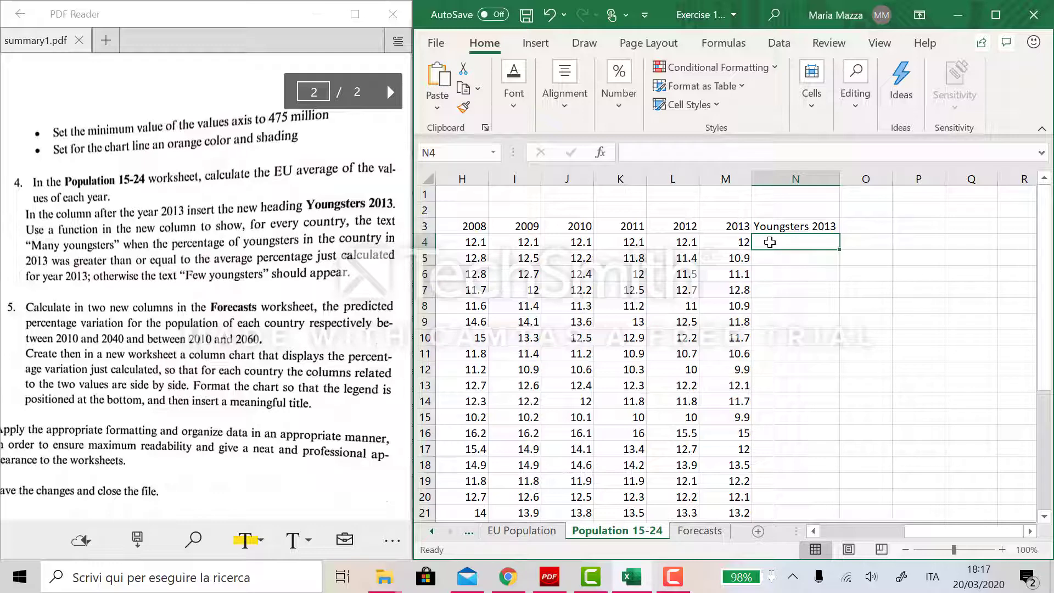
pyautogui.click(739, 243)
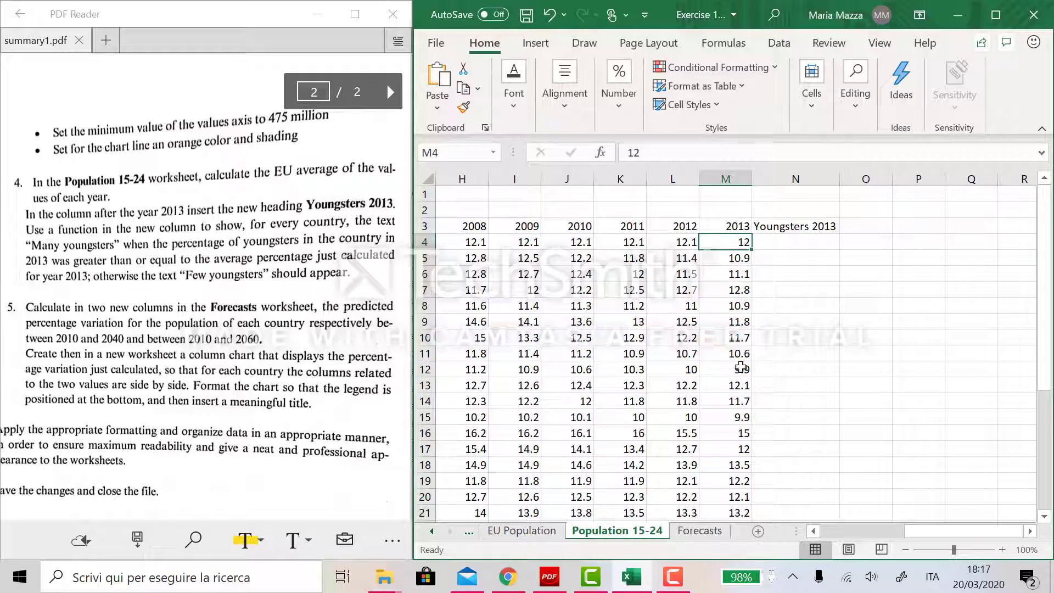
pyautogui.scroll(-5, 744, 441)
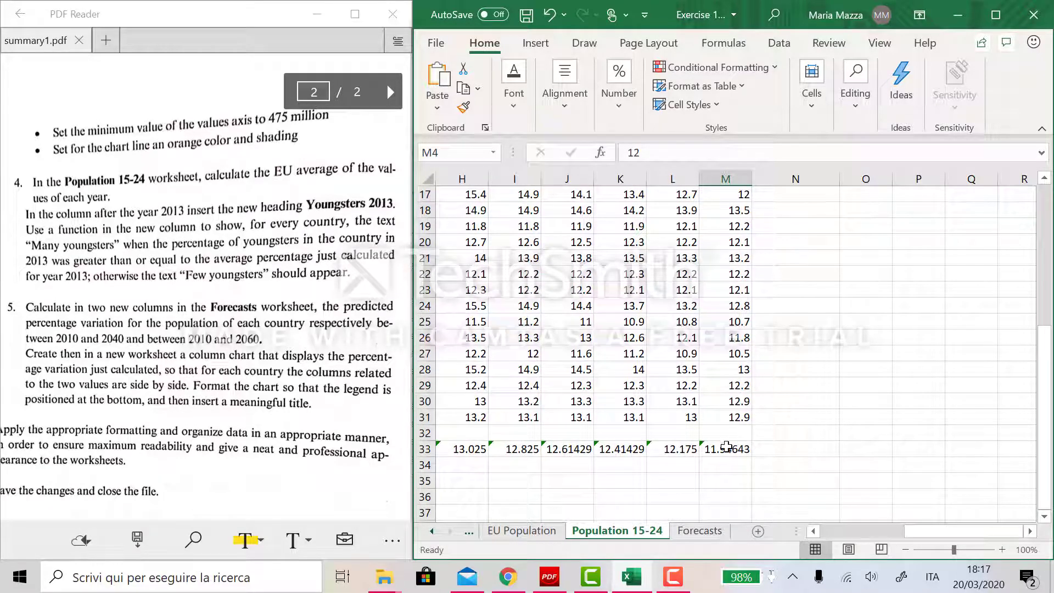
pyautogui.click(729, 450)
pyautogui.click(514, 85)
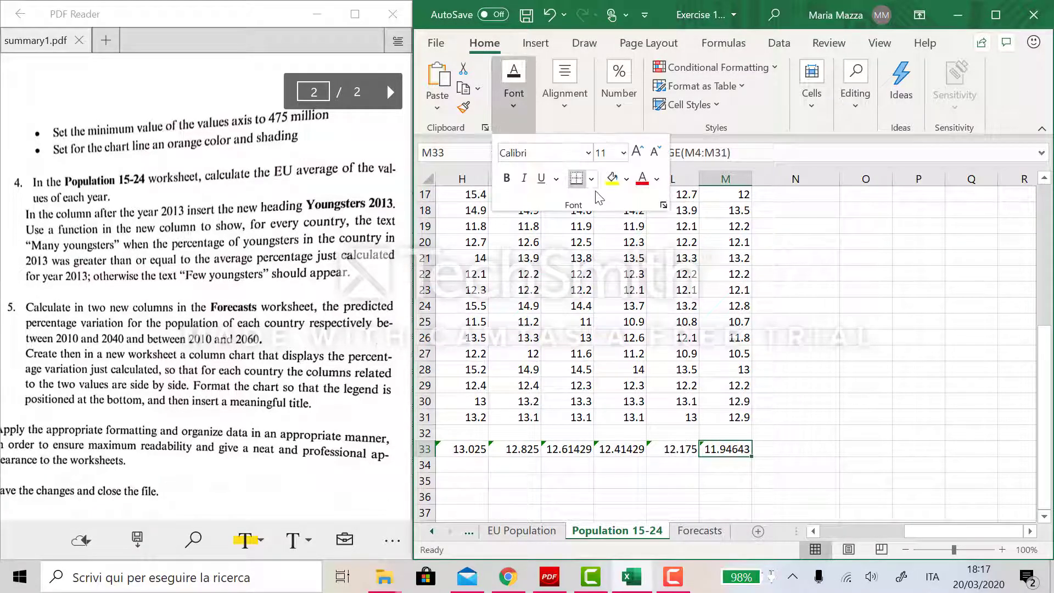
pyautogui.click(611, 181)
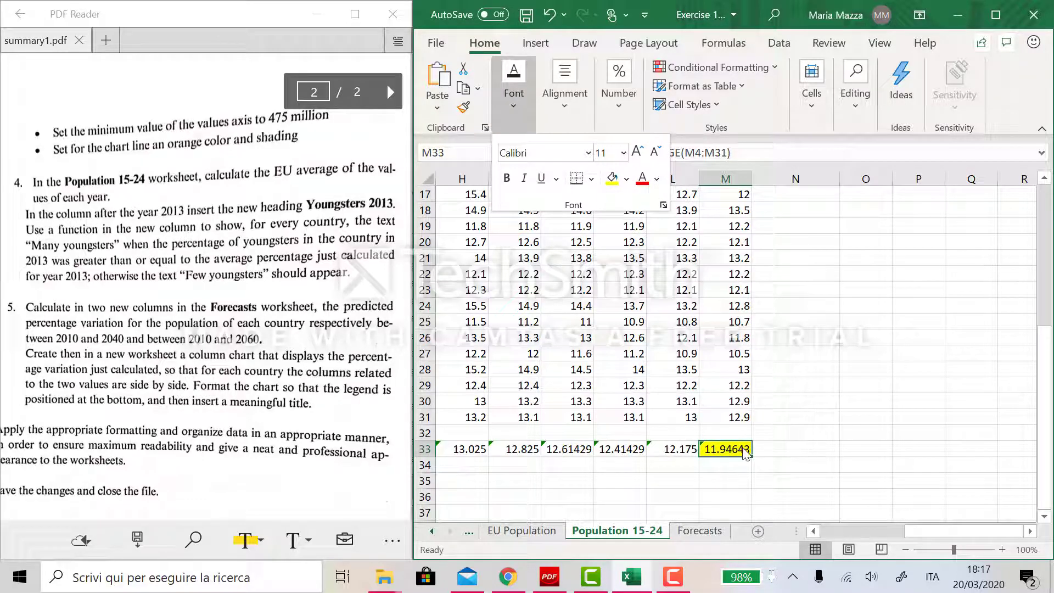
pyautogui.click(770, 450)
# - Start an IF formula in N4 testing whether M4 is greater than or equal to the 2013 average in M33
pyautogui.scroll(5, 785, 329)
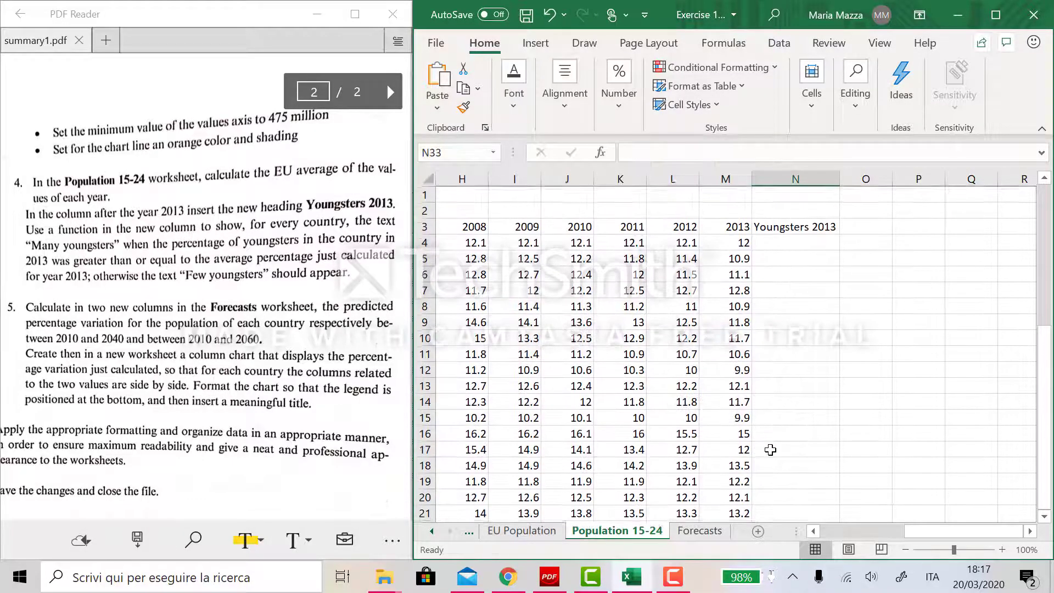
pyautogui.click(805, 242)
pyautogui.write('=')
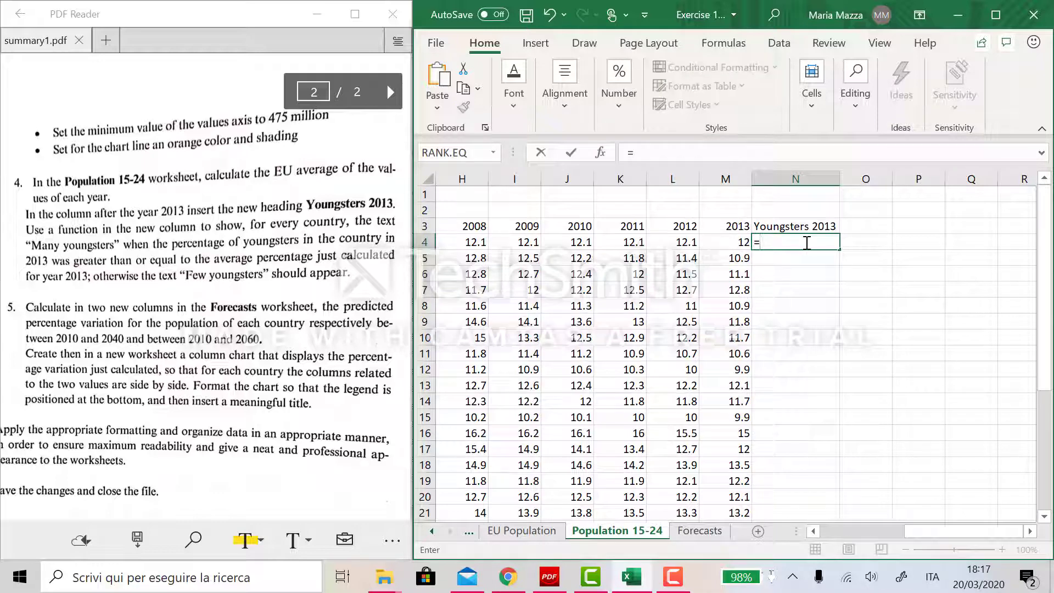
pyautogui.write('IF(')
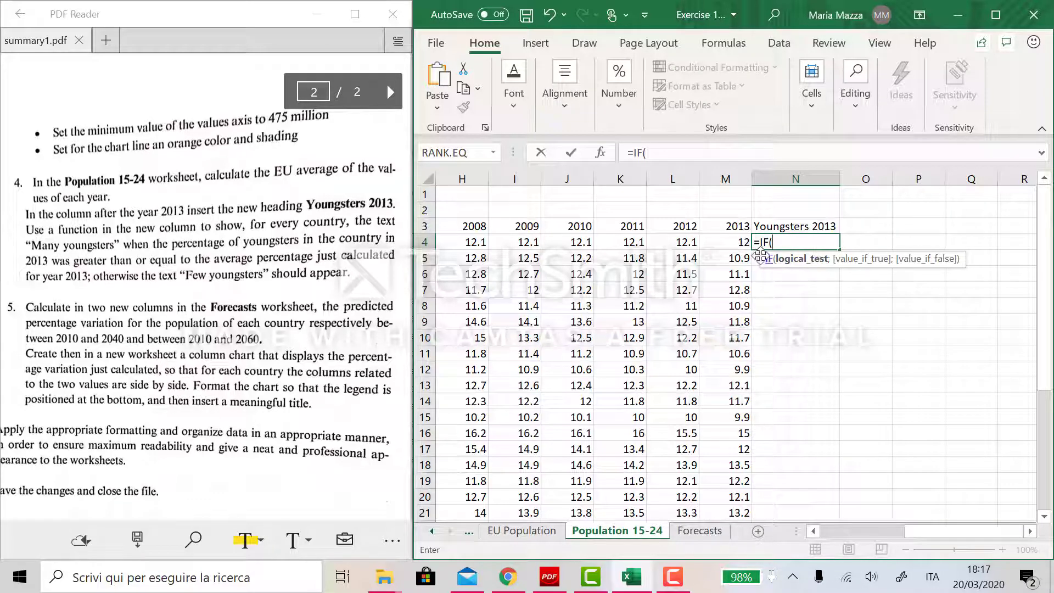
pyautogui.click(726, 242)
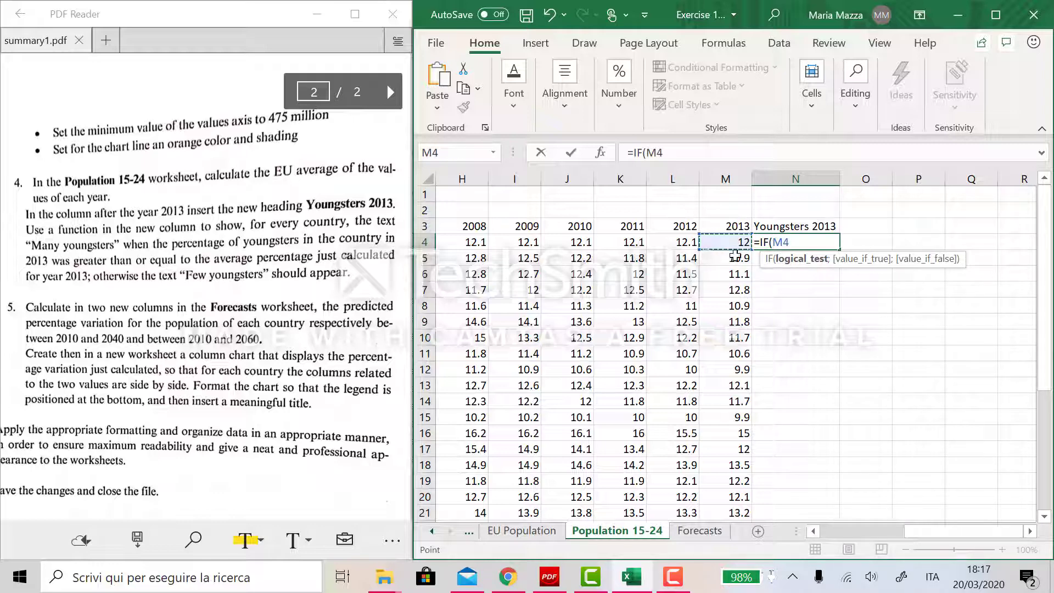
pyautogui.write('>=')
pyautogui.scroll(-7, 799, 363)
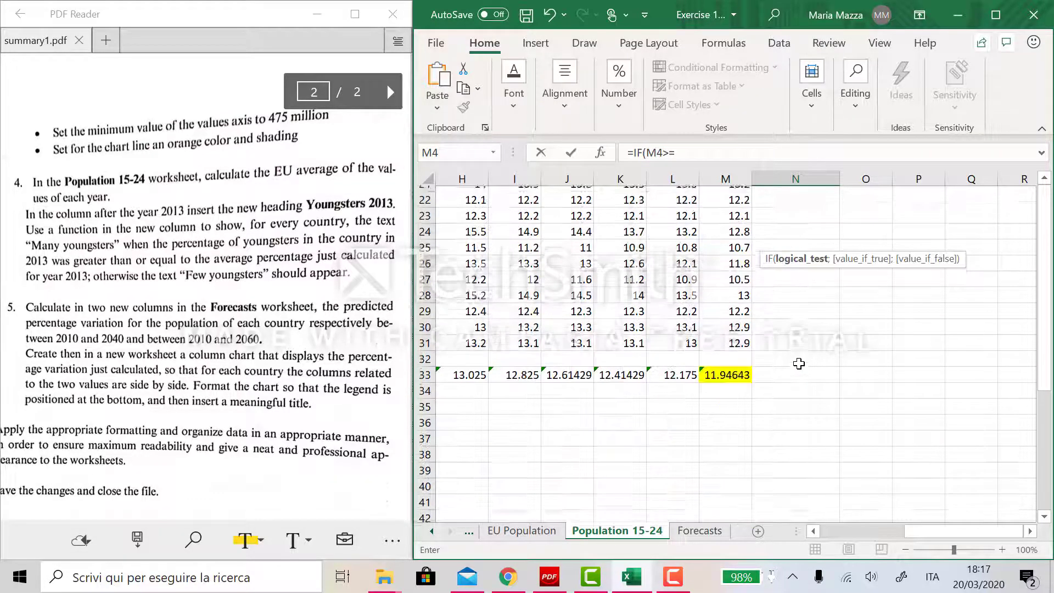
pyautogui.click(726, 368)
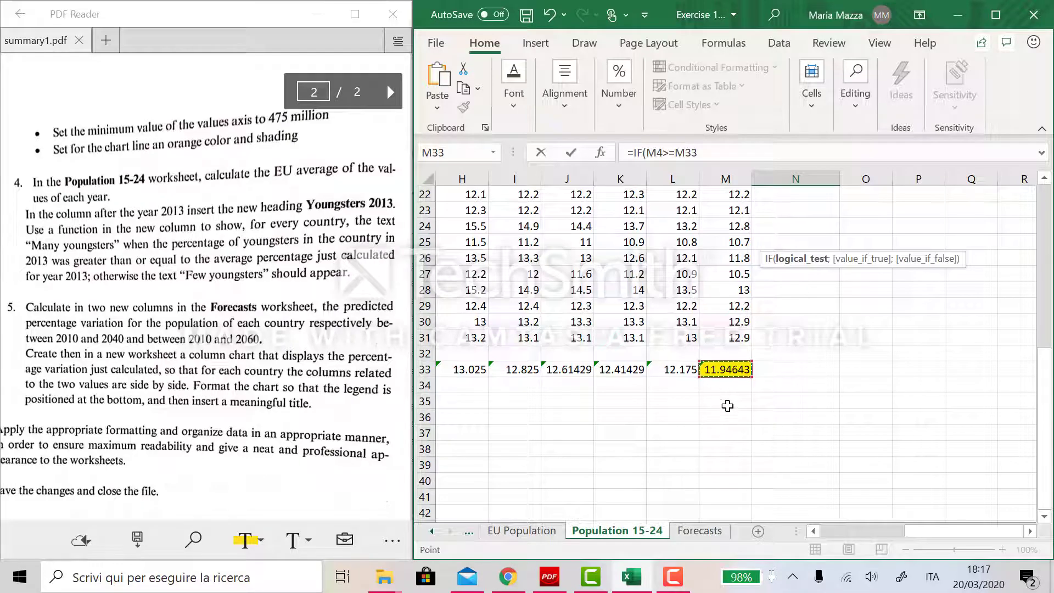
pyautogui.scroll(1, 730, 336)
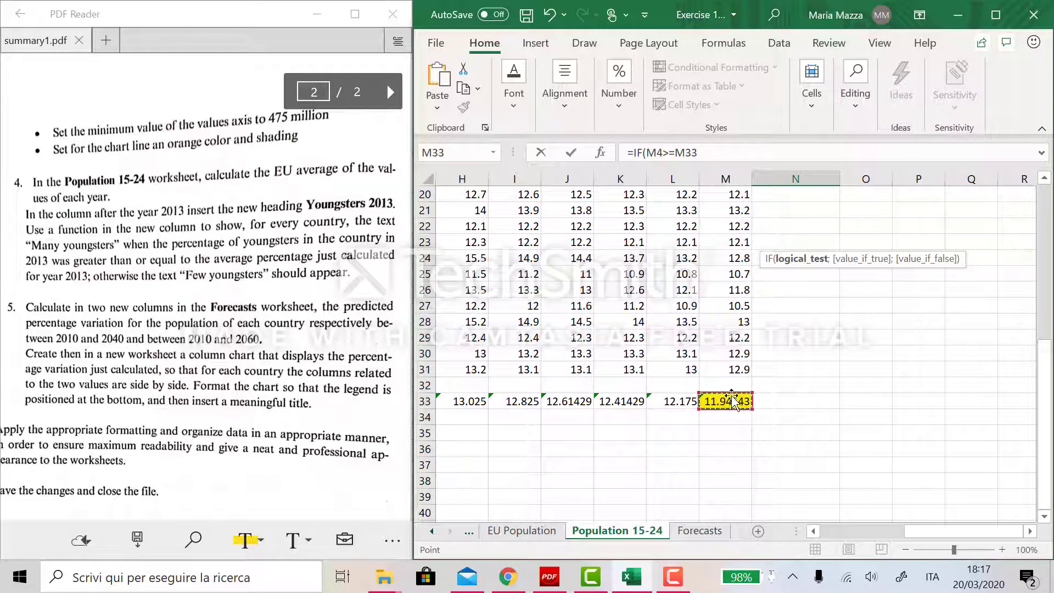
pyautogui.scroll(6, 730, 335)
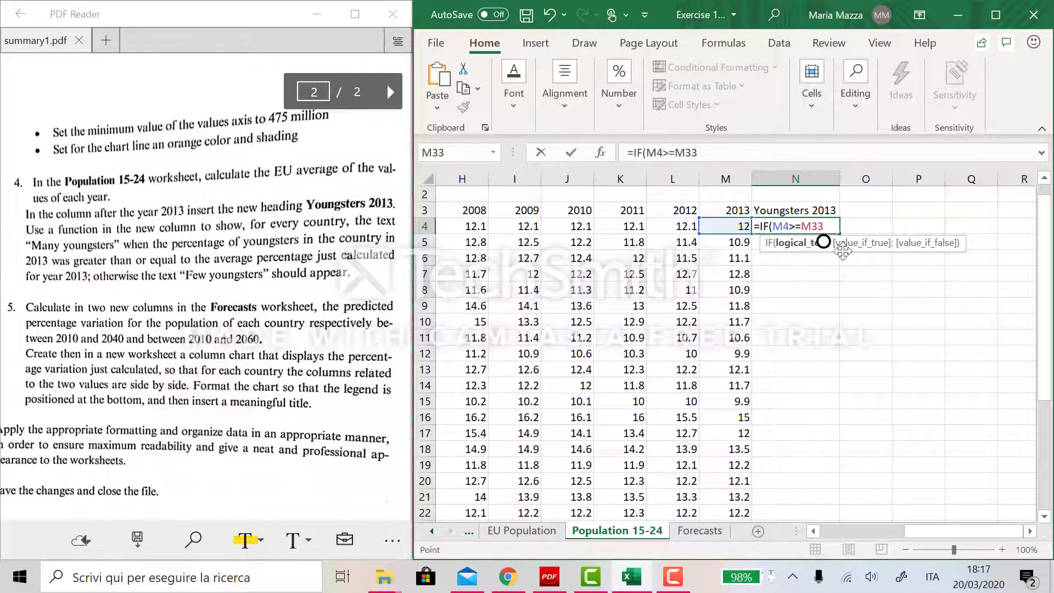
pyautogui.write(';')
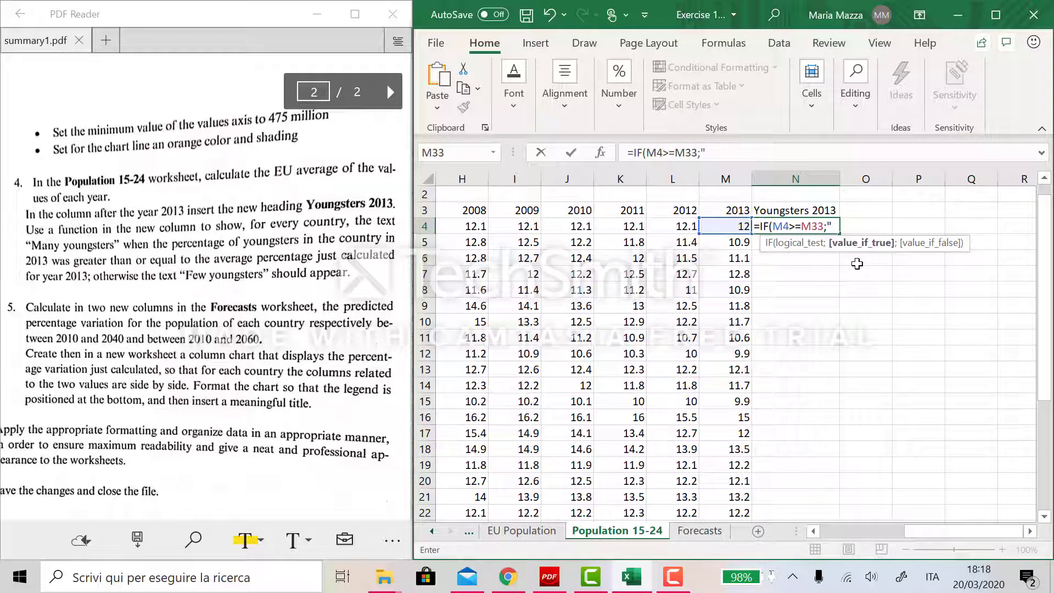
pyautogui.write('"Many youngst')
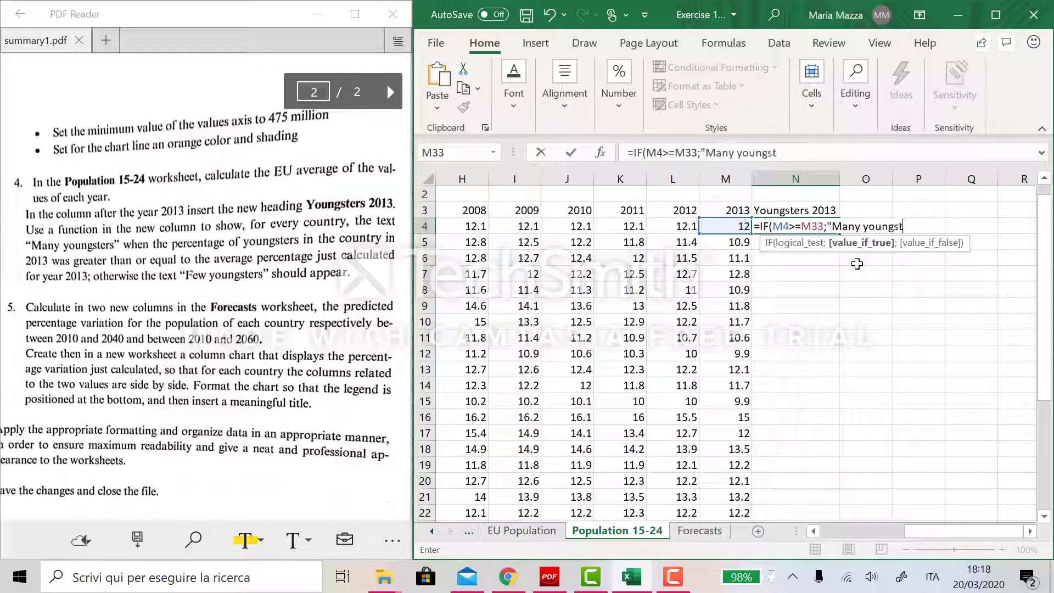
pyautogui.write('ers";"Few Y')
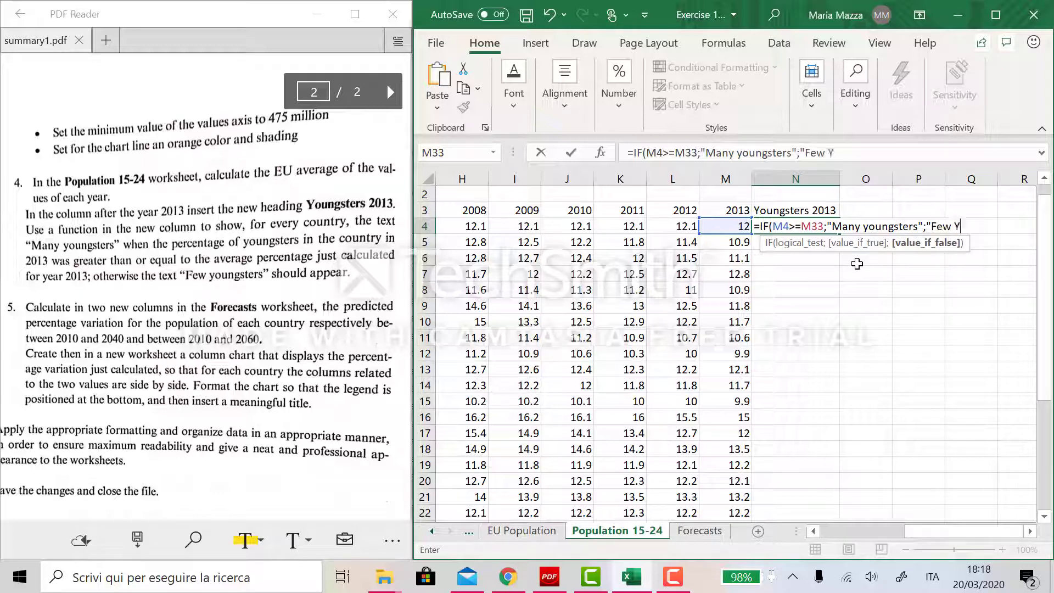
pyautogui.write('oungsters')
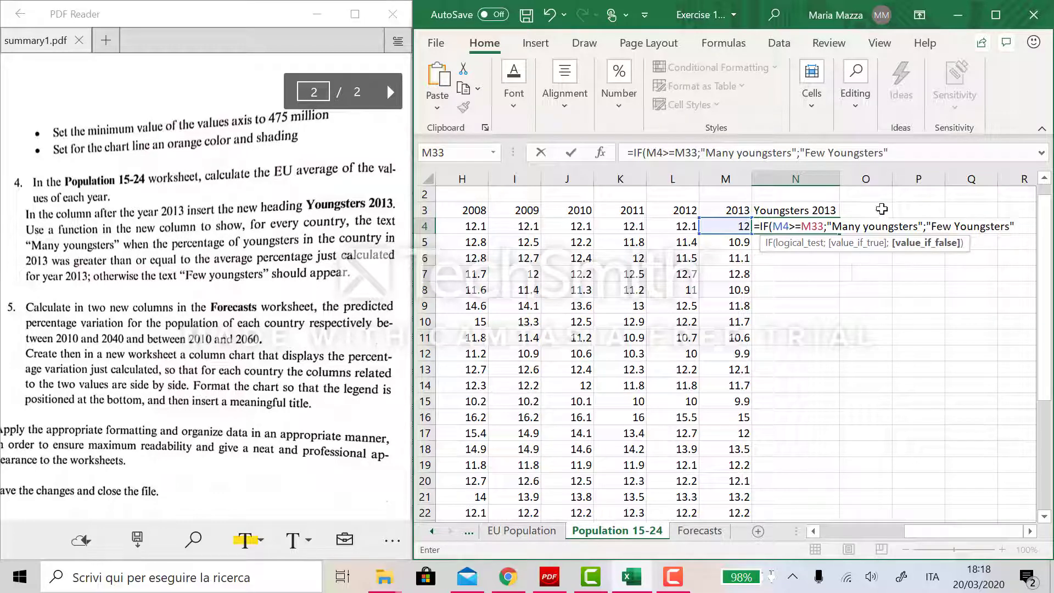
# - Complete the IF formula with the results "Many Youngsters" when true and "Few Youngsters" otherwise, closing the parenthesis
pyautogui.click(873, 230)
pyautogui.press('BackSpace')
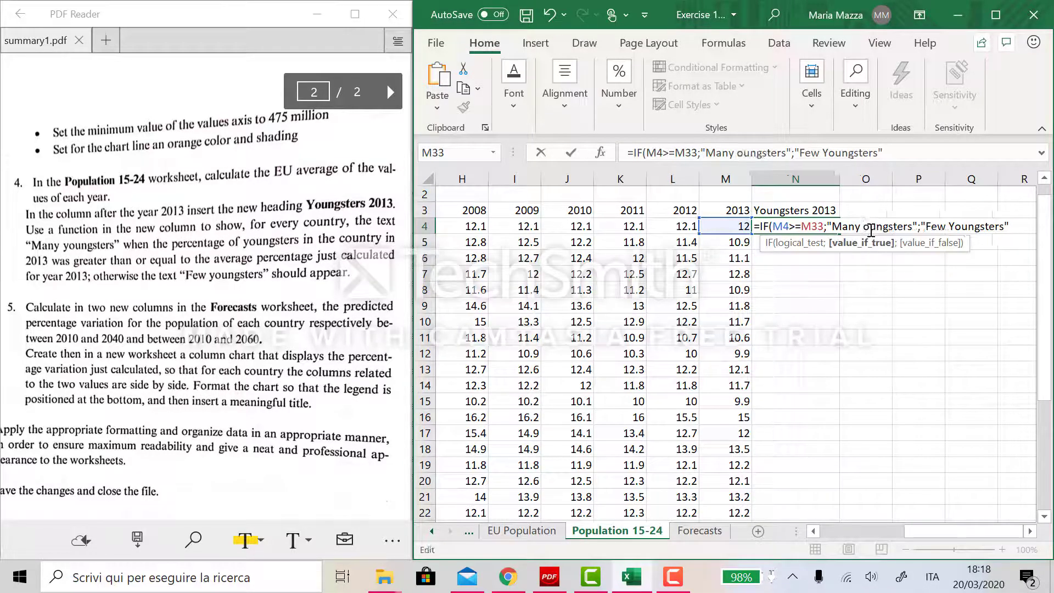
pyautogui.press('Delete')
pyautogui.write('Yo')
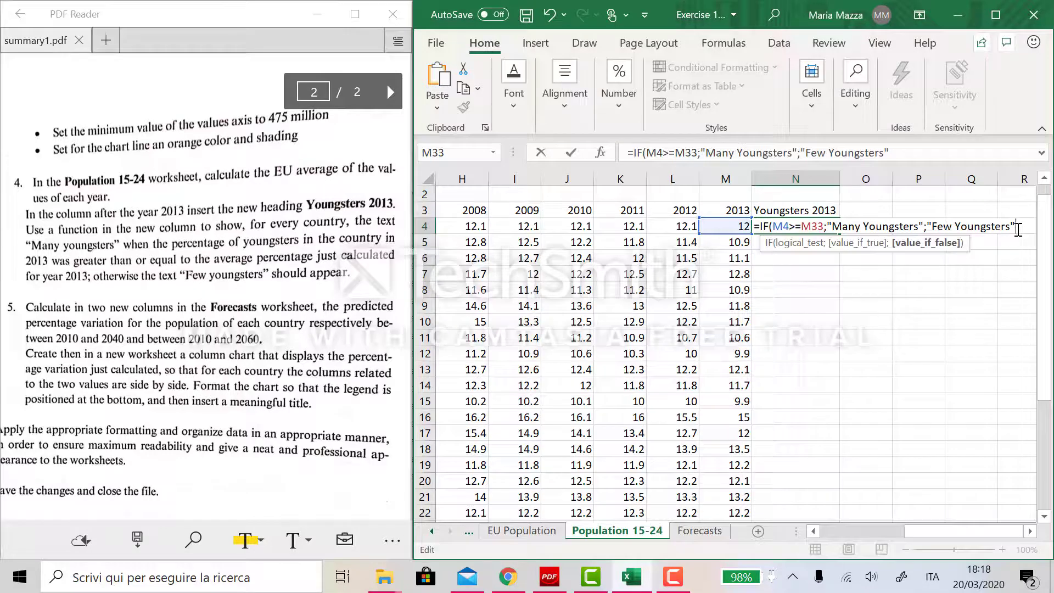
pyautogui.write(')')
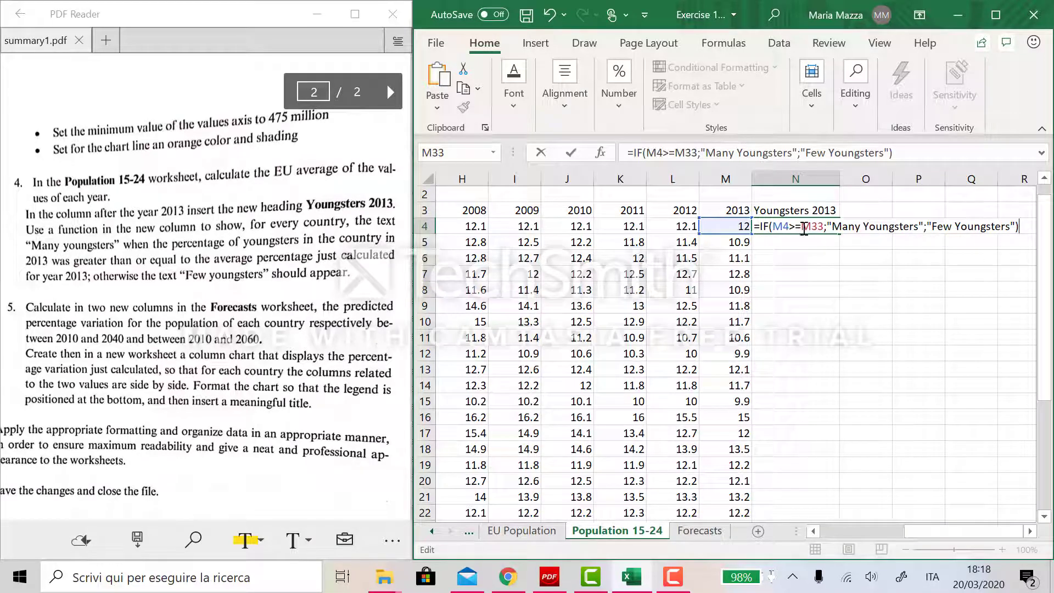
# - Make the M33 reference absolute as $M$33 and confirm the formula in N4
pyautogui.moveTo(801, 227); pyautogui.dragTo(824, 229)
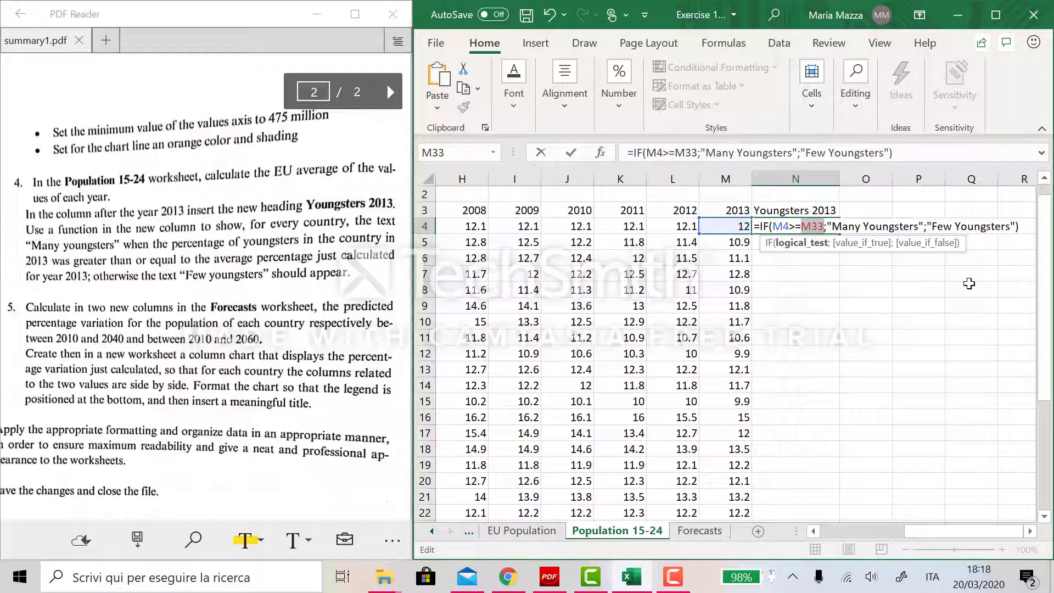
pyautogui.press('F4')
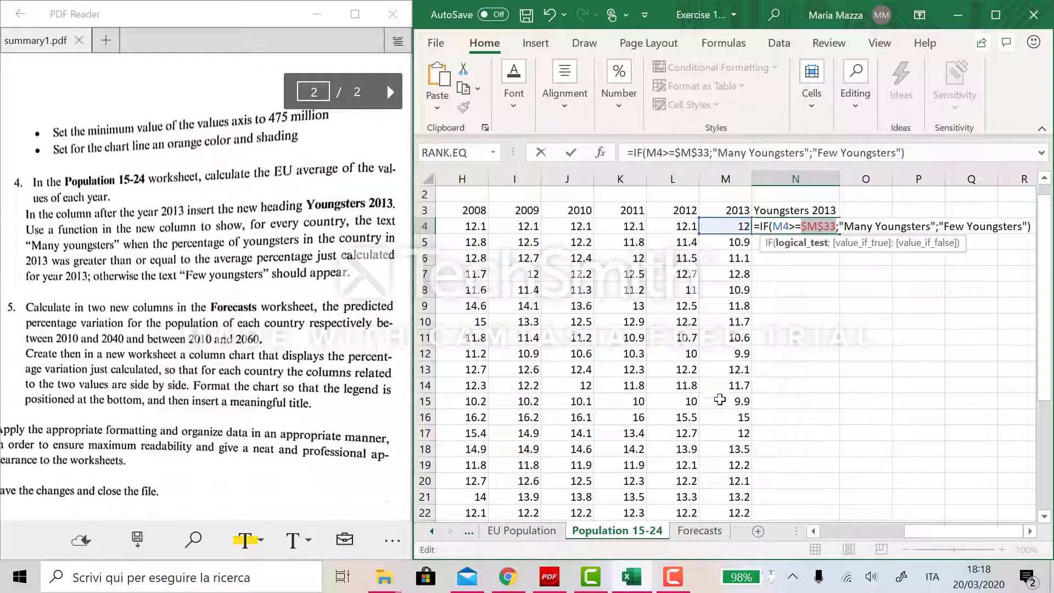
pyautogui.scroll(-6, 836, 381)
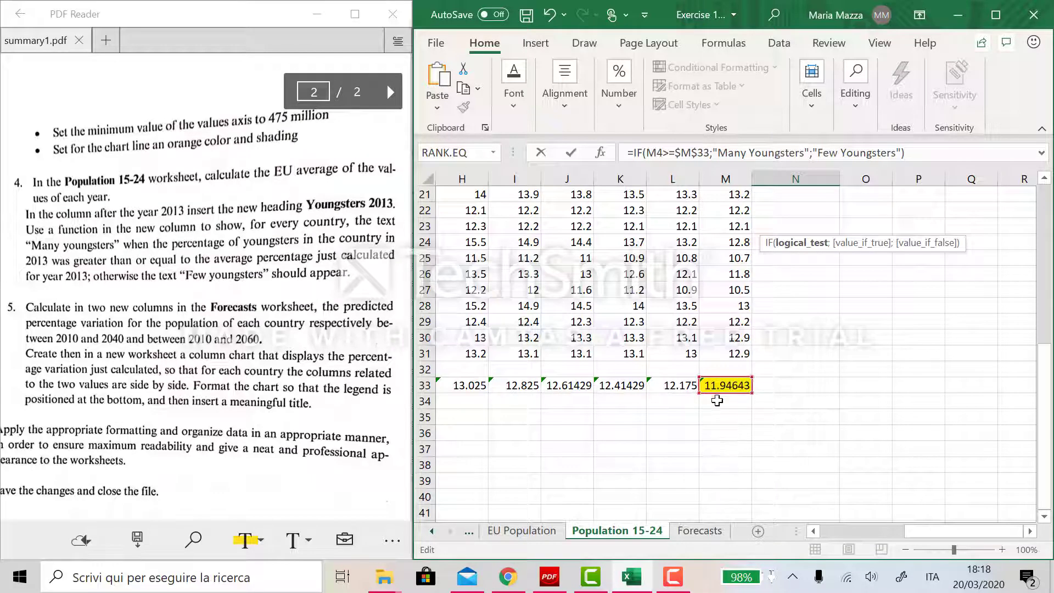
pyautogui.scroll(1, 806, 415)
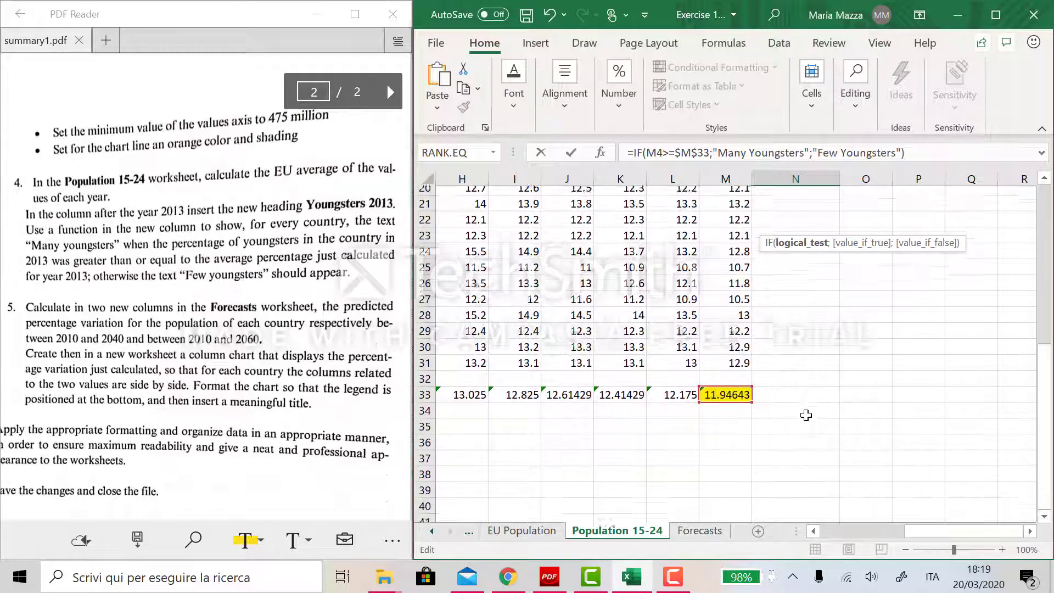
pyautogui.scroll(-1, 806, 415)
pyautogui.scroll(7, 735, 399)
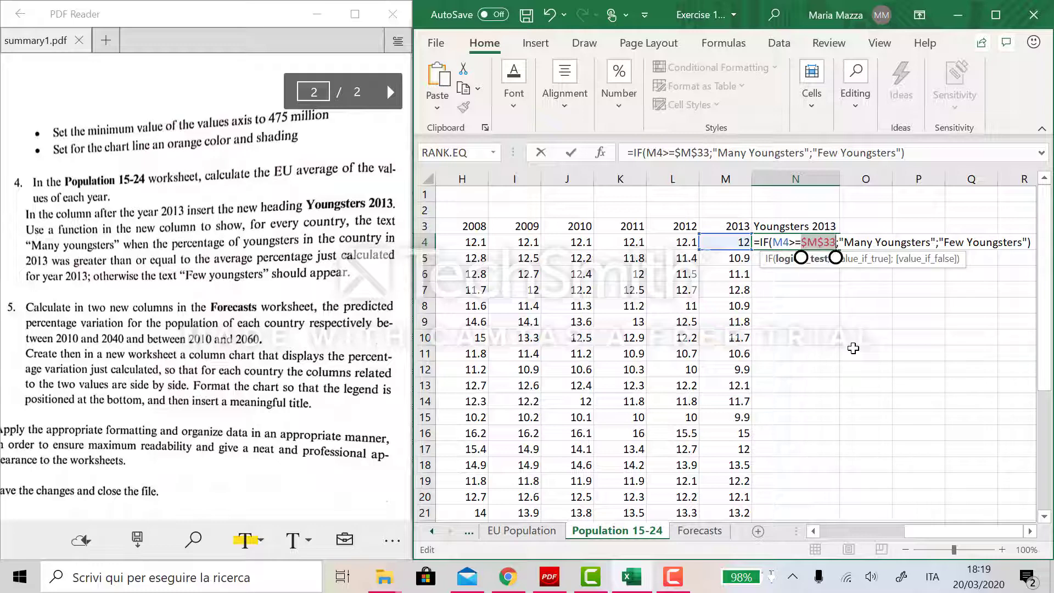
pyautogui.press('Return')
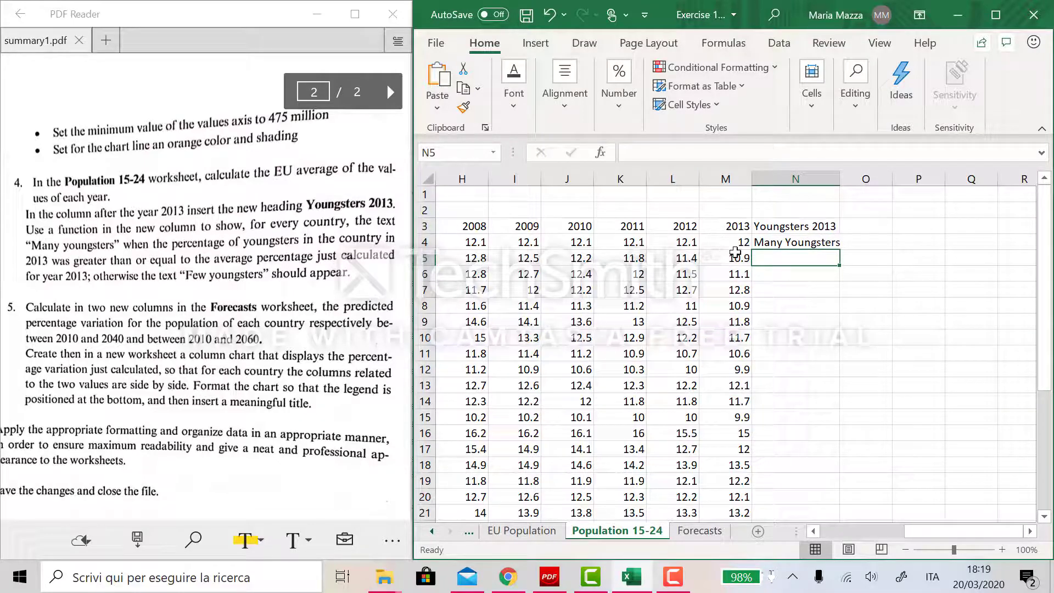
# - Fill the N4 formula down the Youngsters 2013 column through N31
pyautogui.scroll(-5, 777, 393)
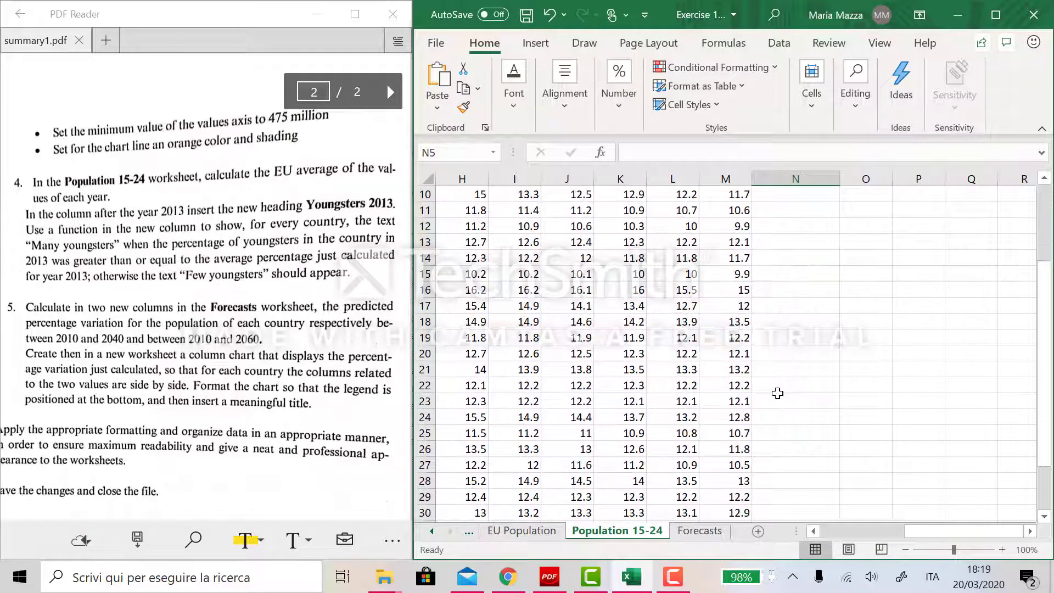
pyautogui.scroll(5, 805, 464)
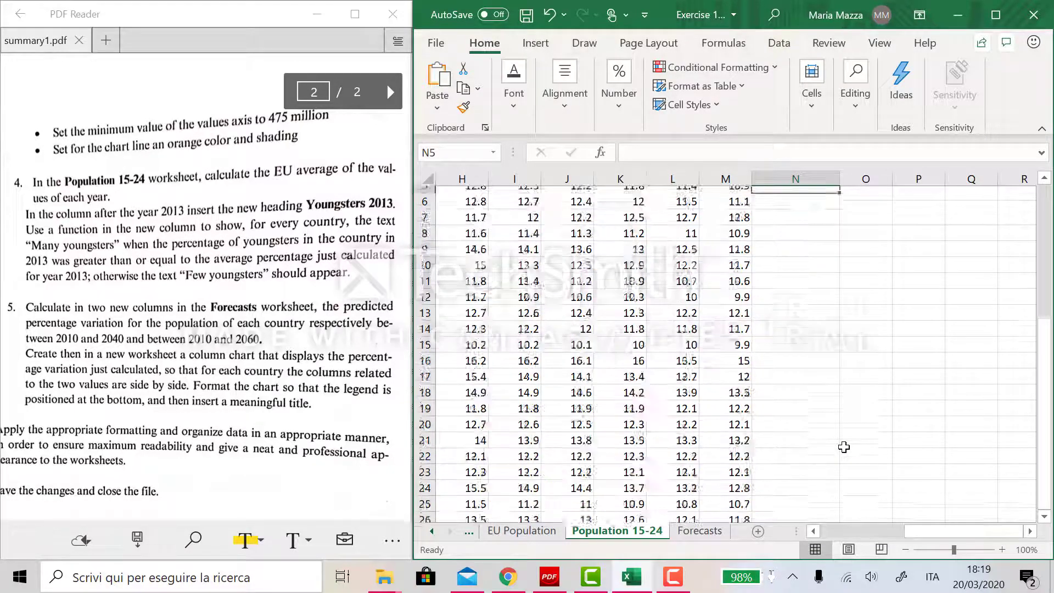
pyautogui.click(832, 244)
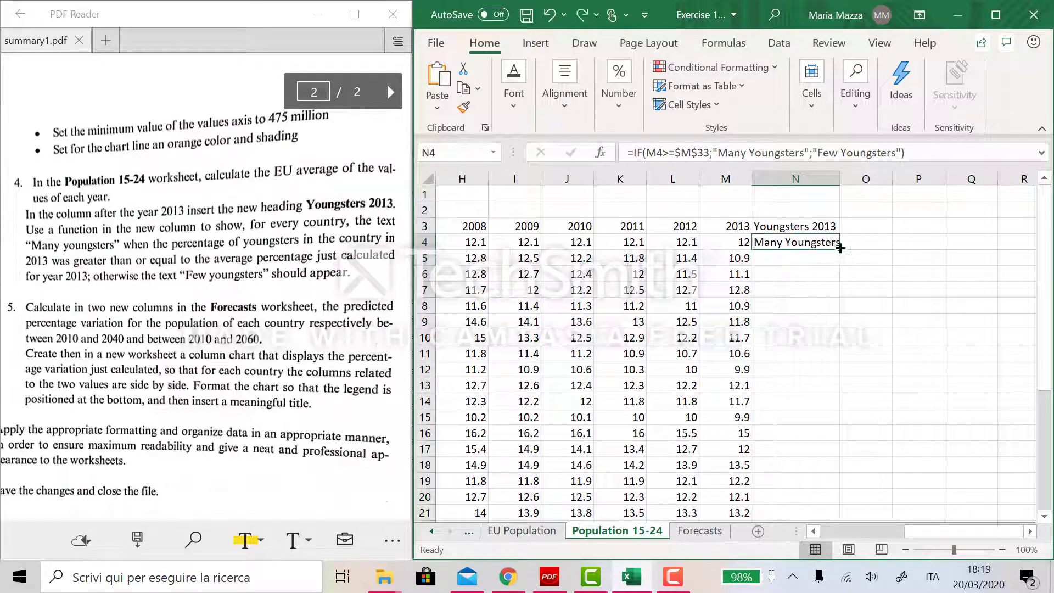
pyautogui.moveTo(841, 248); pyautogui.dragTo(844, 497)
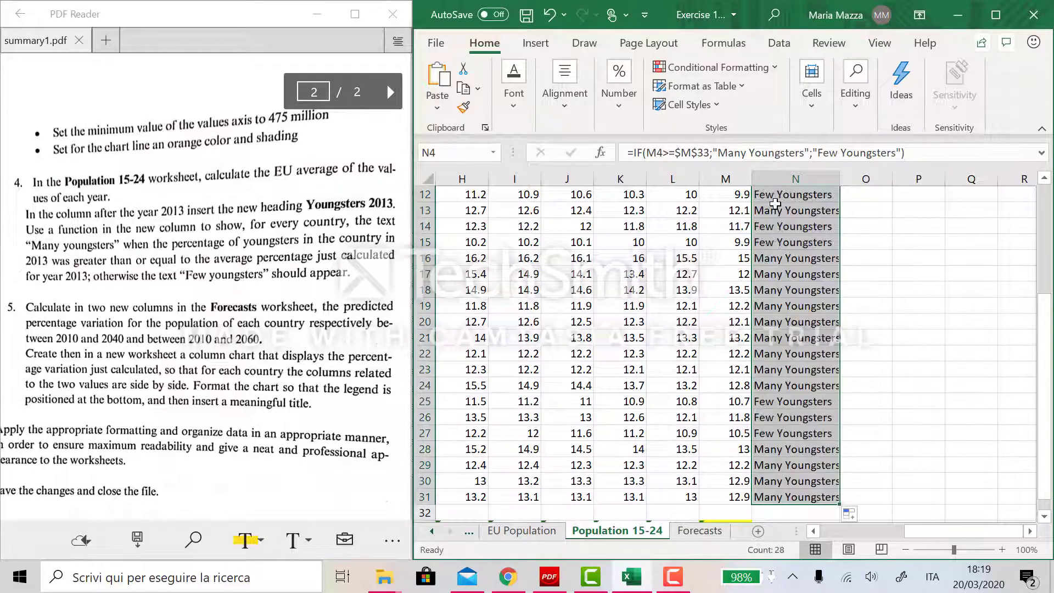
# - Autofit column N to the width of its classification texts
pyautogui.doubleClick(840, 182)
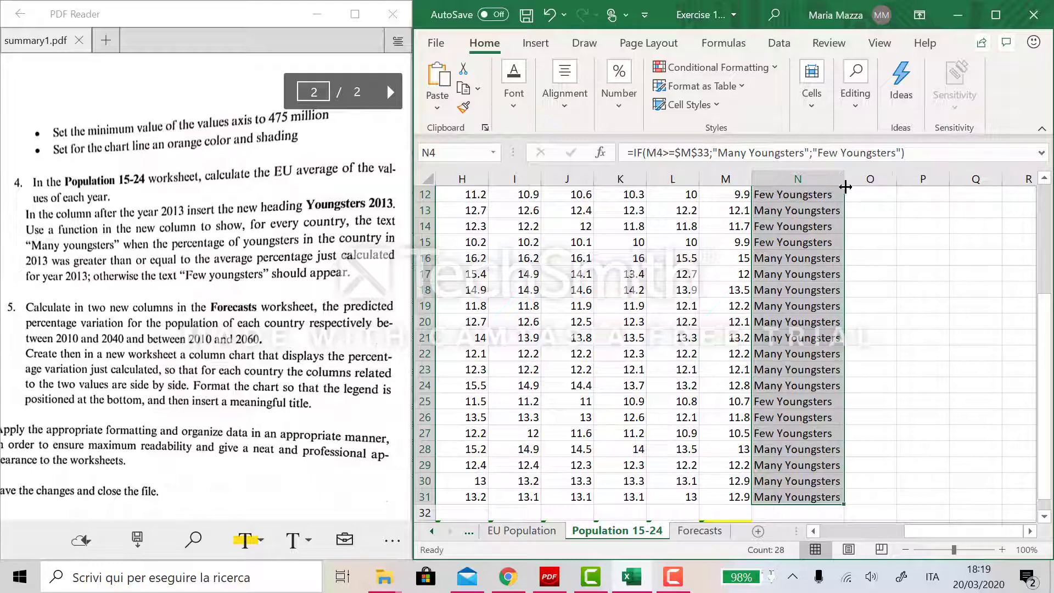
pyautogui.click(906, 244)
pyautogui.scroll(-2, 808, 445)
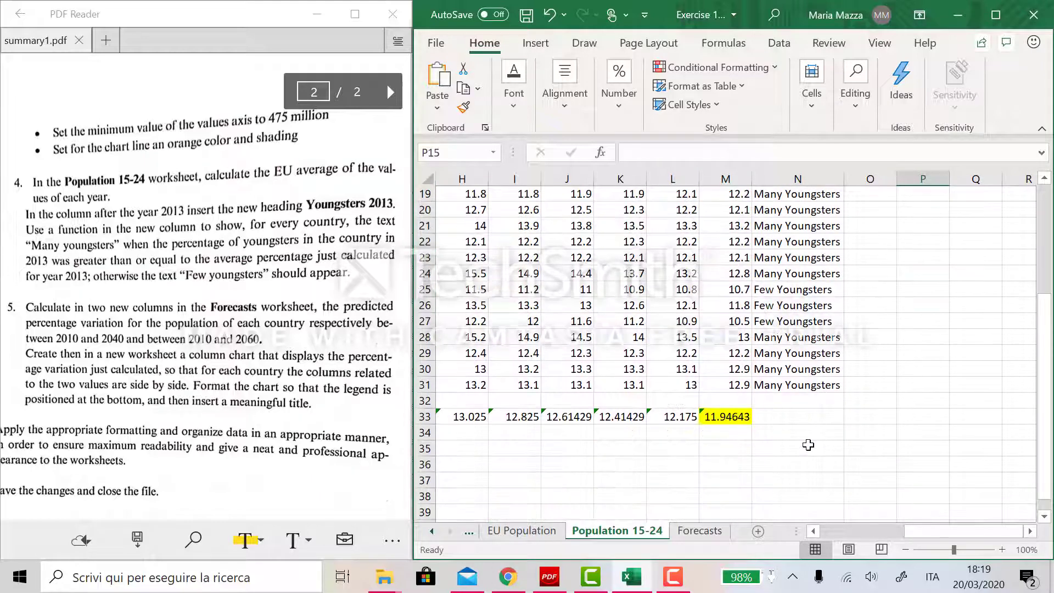
pyautogui.scroll(4, 808, 444)
pyautogui.scroll(2, 840, 449)
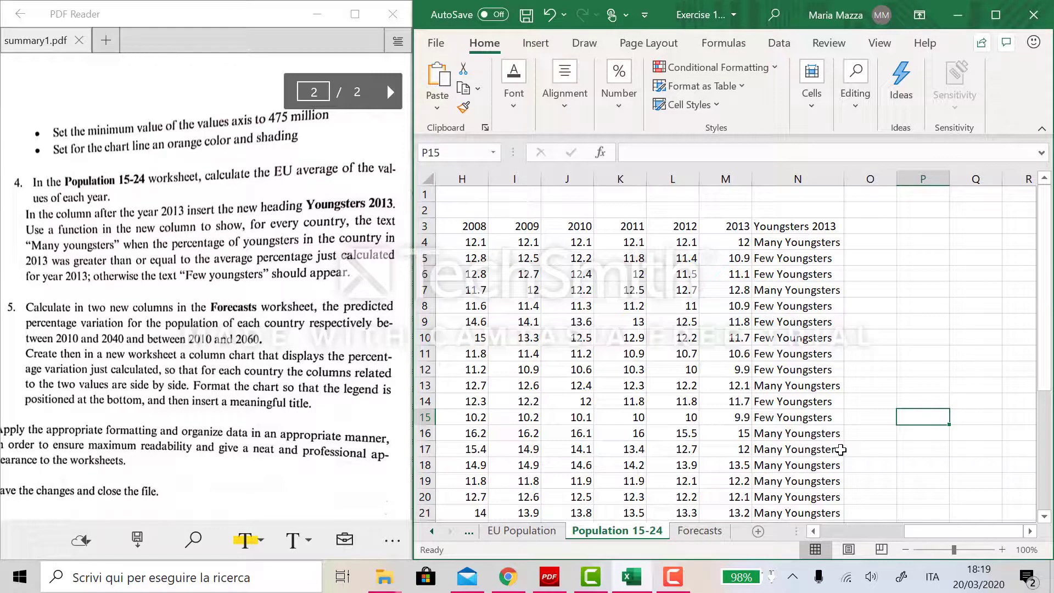
pyautogui.doubleClick(868, 225)
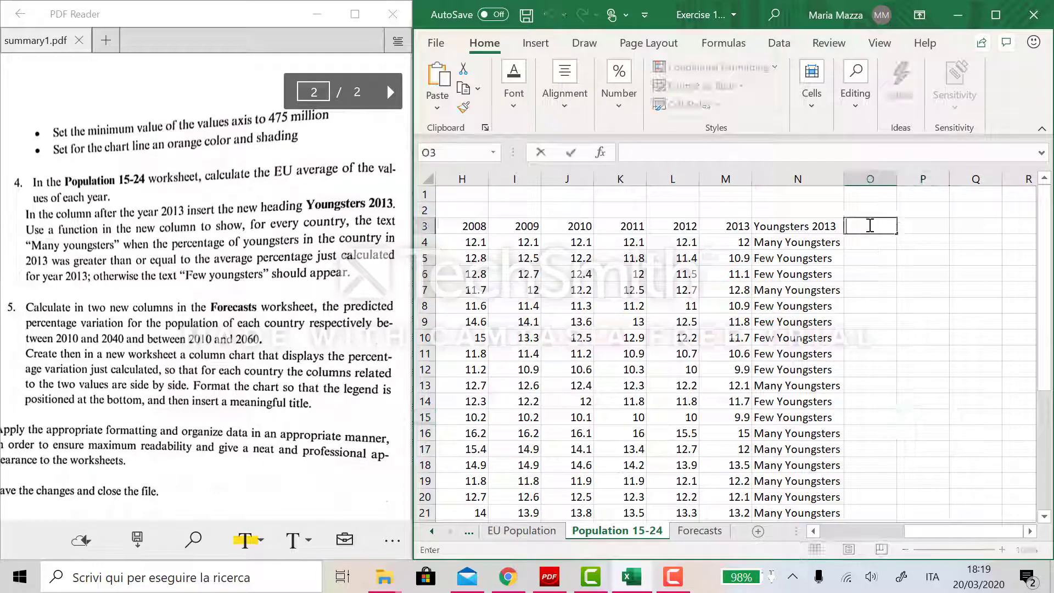
# - On the Forecasts worksheet, add the heading "Variation 2010-2040" in H3 and widen column H to fit it
pyautogui.click(706, 535)
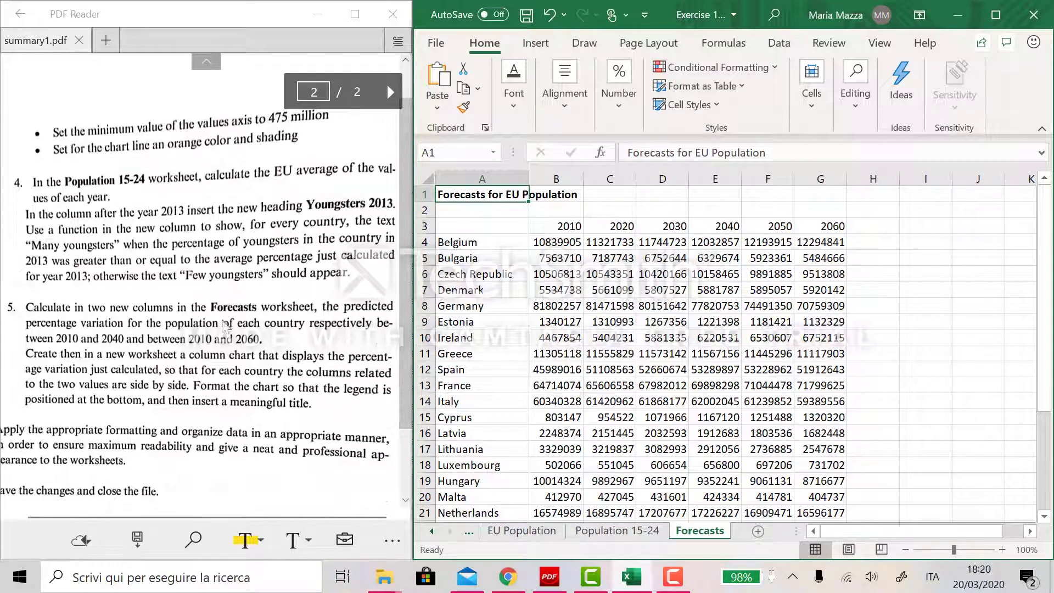
pyautogui.doubleClick(868, 227)
pyautogui.write('V')
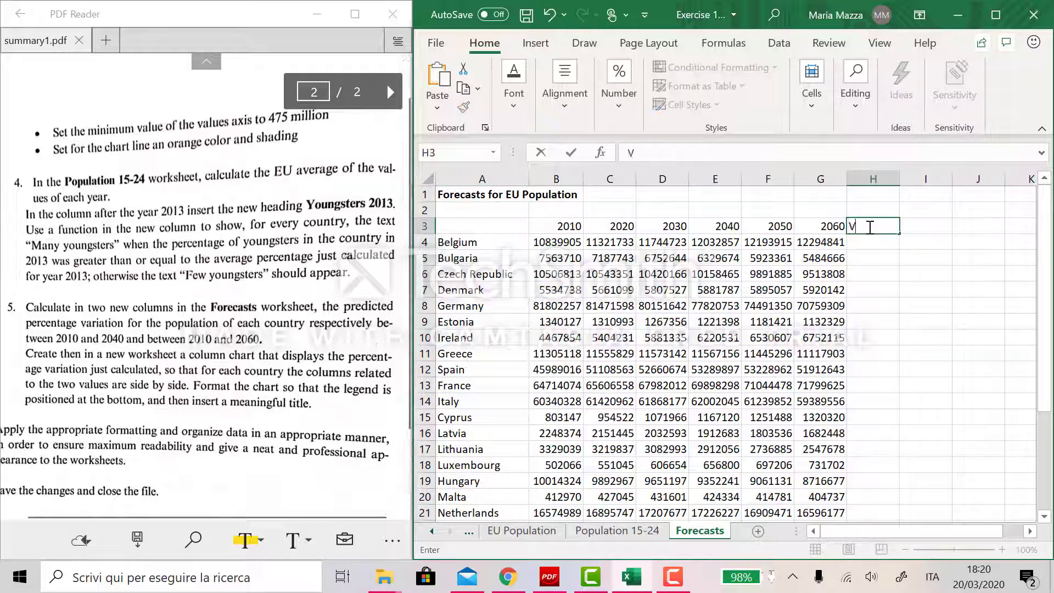
pyautogui.write('ariation')
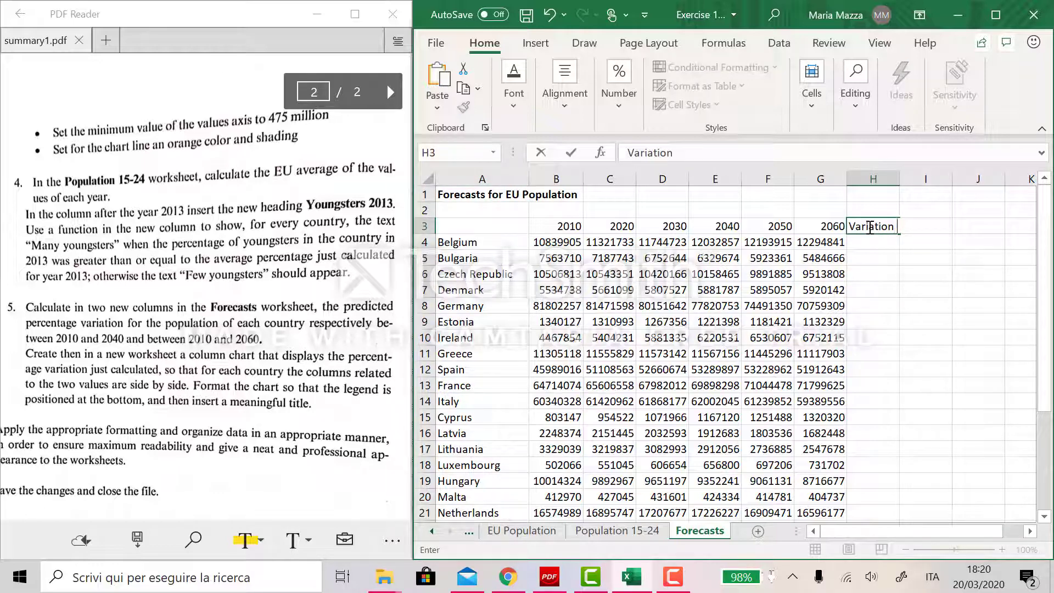
pyautogui.write(' 2010')
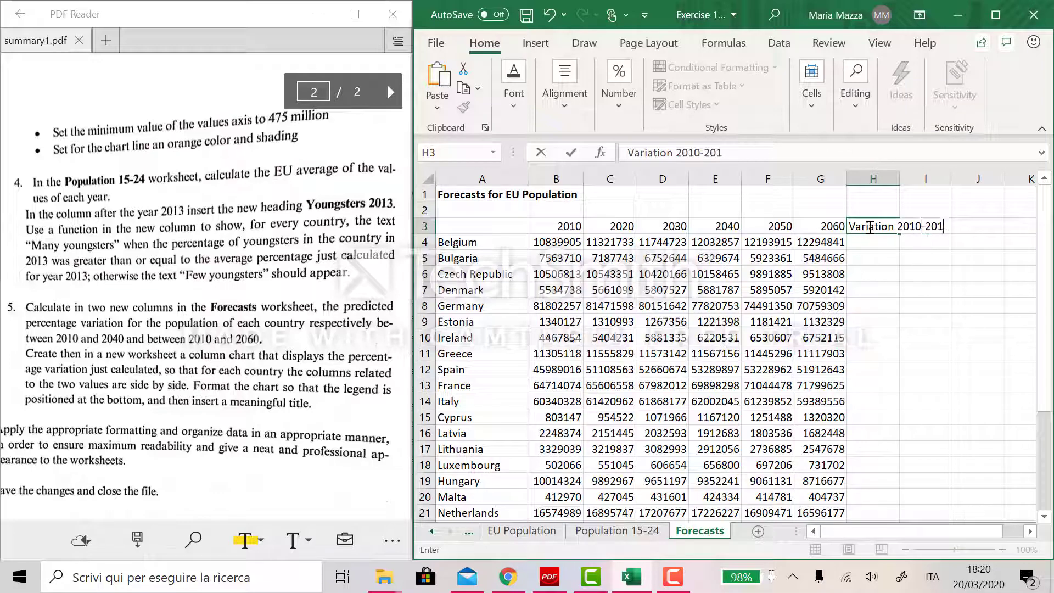
pyautogui.write('-2040')
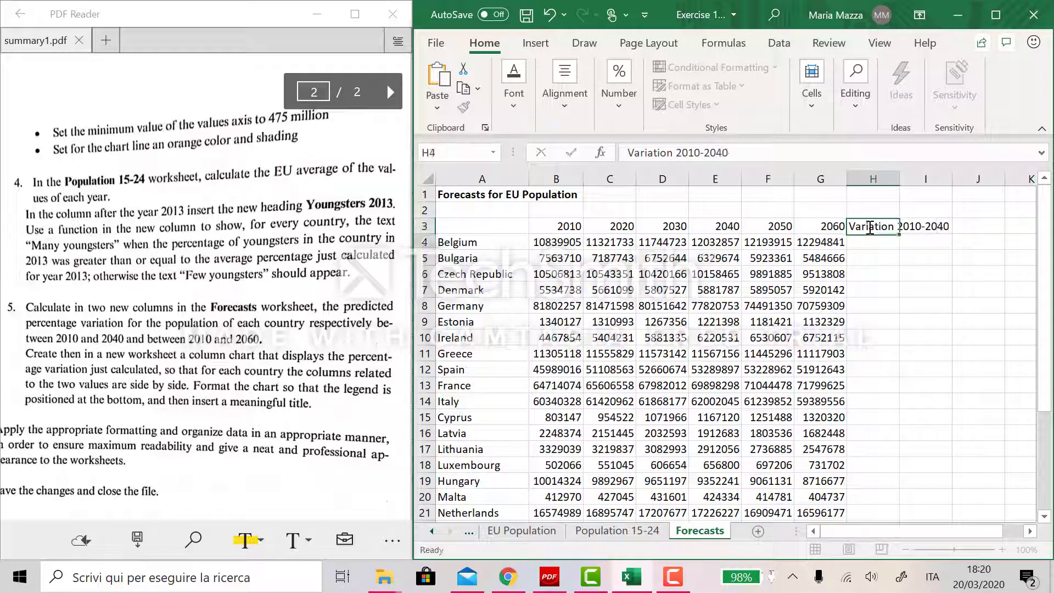
pyautogui.press('Return')
pyautogui.moveTo(902, 180); pyautogui.dragTo(954, 180)
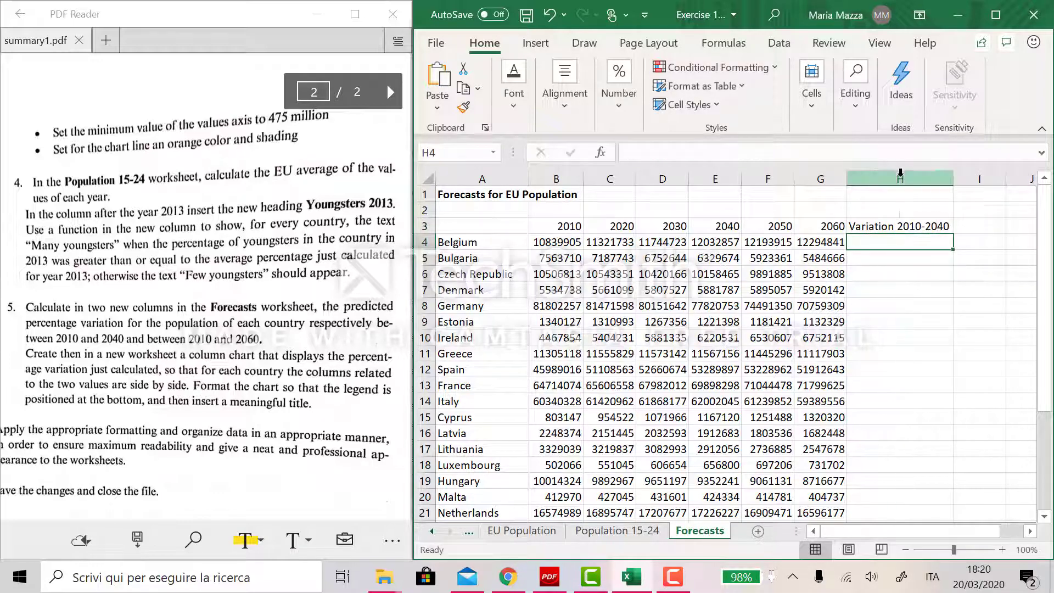
# - Add the heading "Variation 2010-2060" in cell I3 of the Forecasts worksheet
pyautogui.click(988, 230)
pyautogui.write('Va')
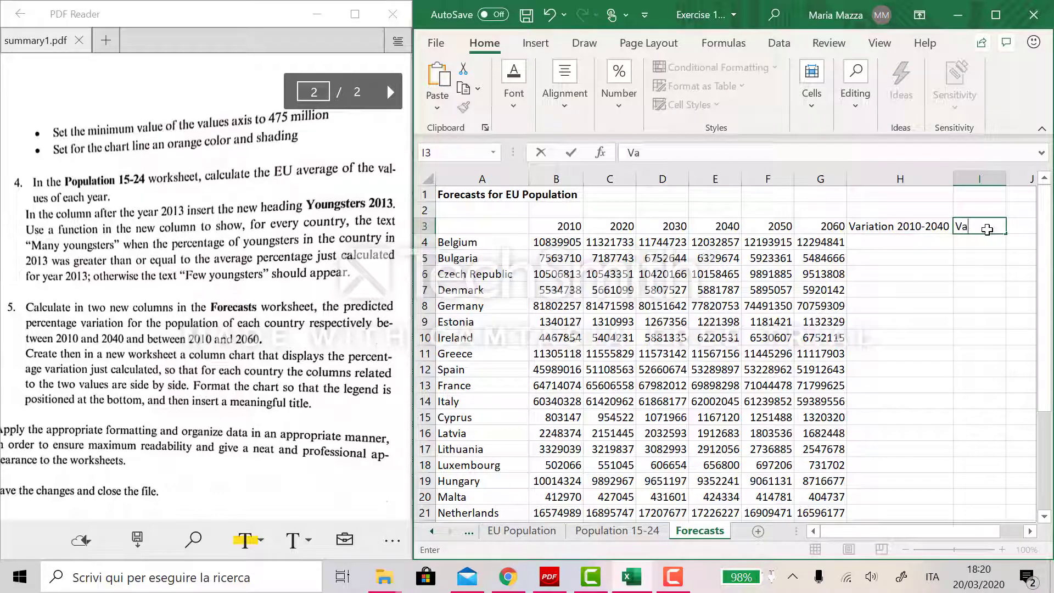
pyautogui.write('riation 2010')
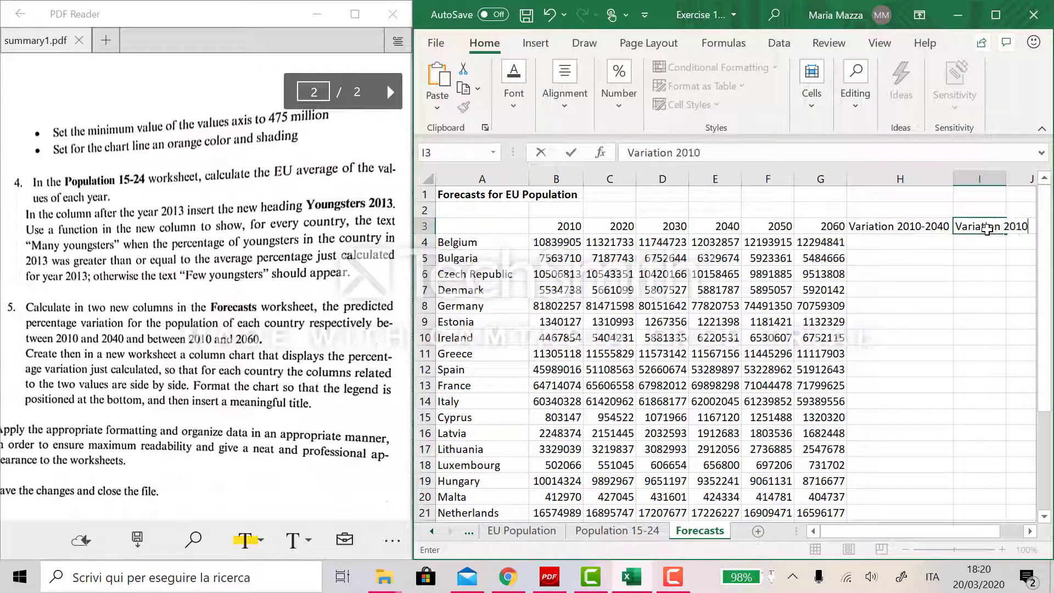
pyautogui.write('-2060')
pyautogui.press('Return')
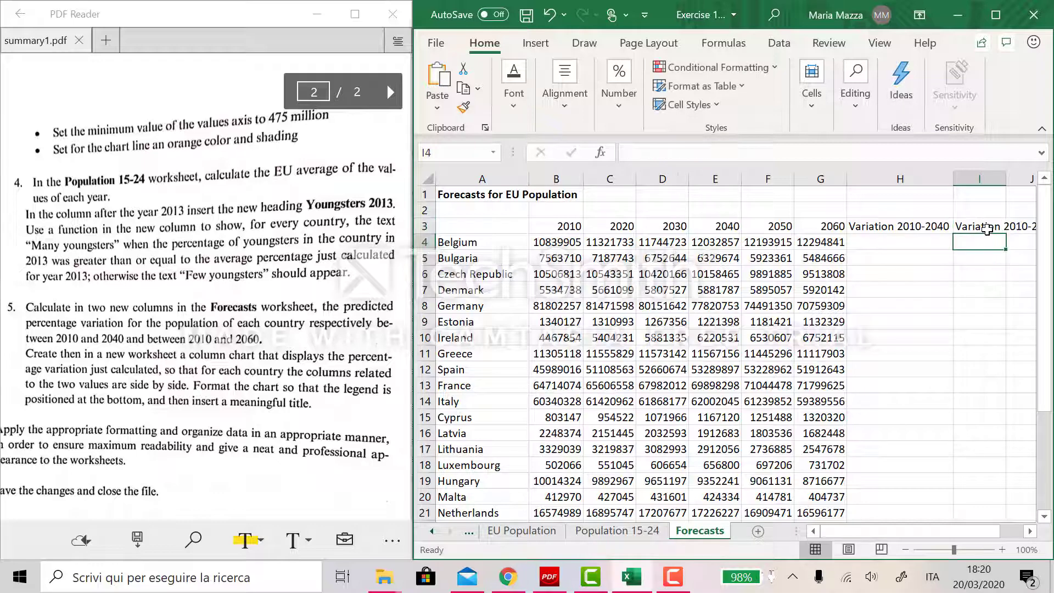
# - Wrap the text of both variation headings in H3:I3 and narrow column H to match
pyautogui.moveTo(883, 227); pyautogui.dragTo(1022, 230)
pyautogui.click(564, 82)
pyautogui.click(674, 153)
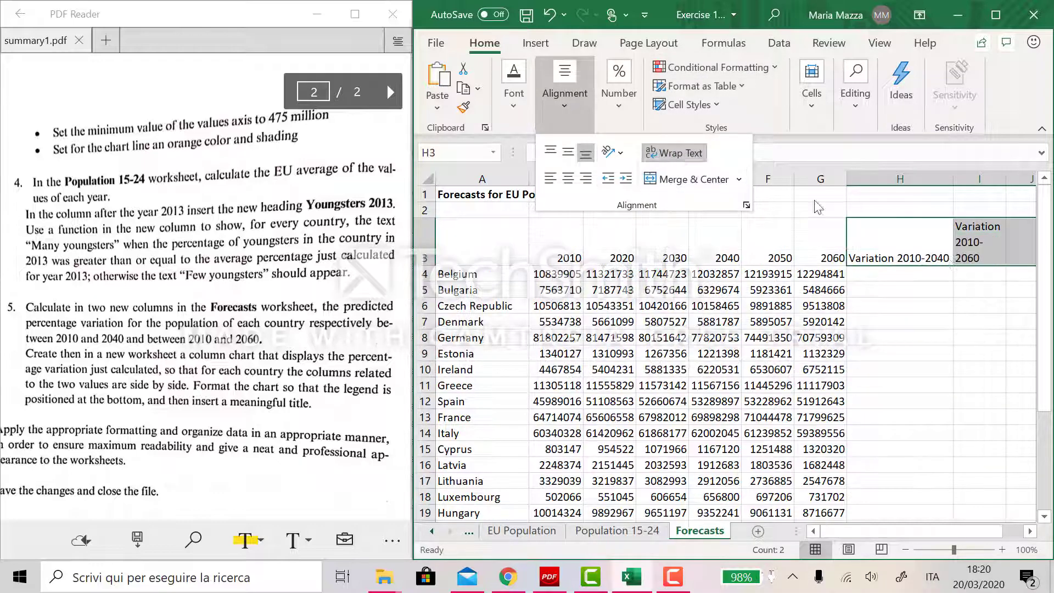
pyautogui.click(950, 173)
pyautogui.moveTo(950, 172); pyautogui.dragTo(902, 176)
pyautogui.click(988, 321)
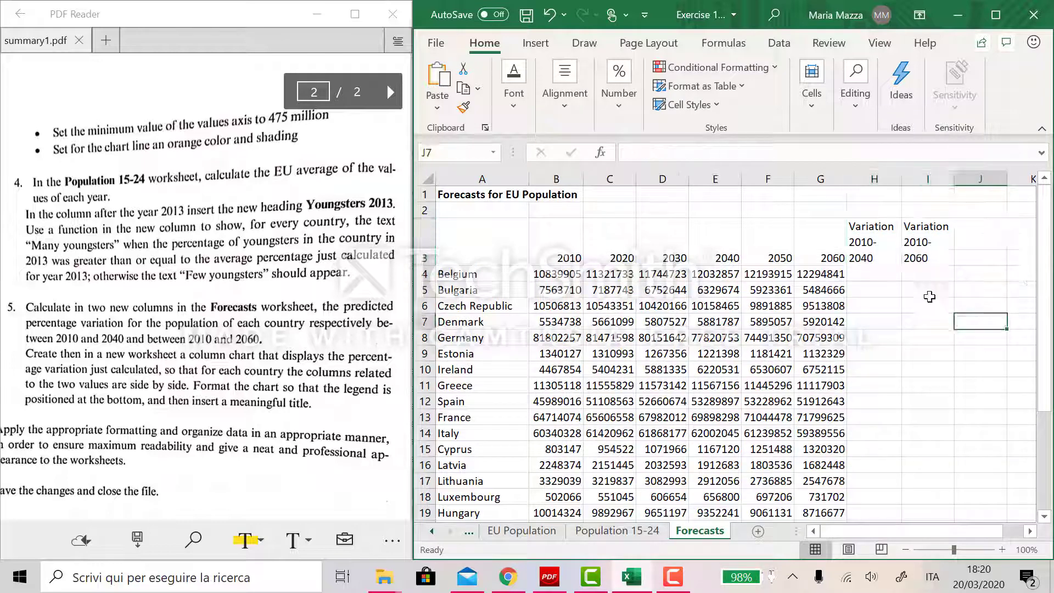
# - Enter the formula =(E4-B4)/B4 in H4 to compute Belgium's 2010-2040 variation
pyautogui.doubleClick(888, 274)
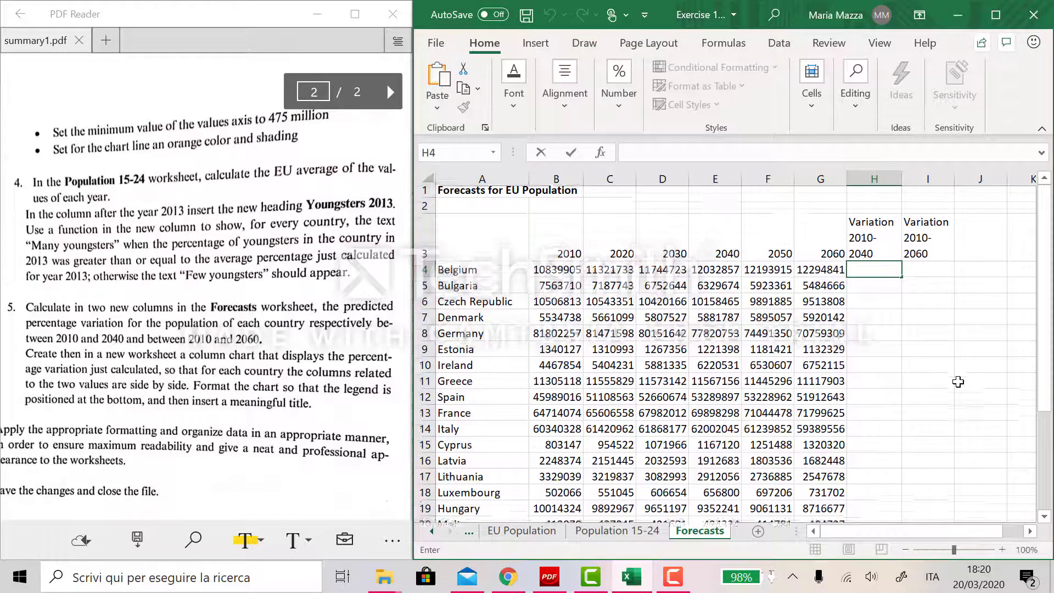
pyautogui.scroll(-1, 848, 272)
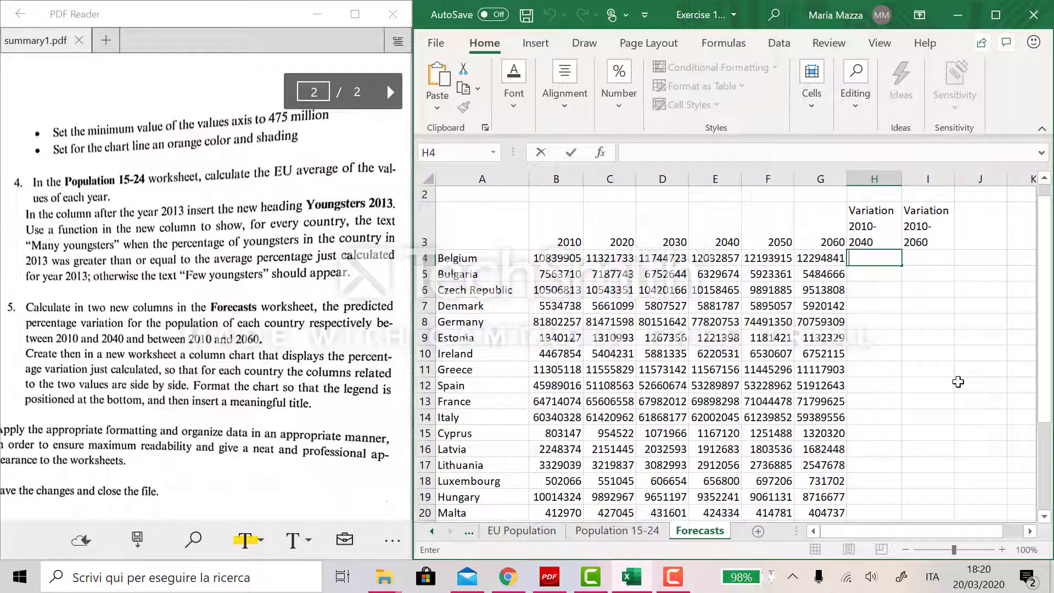
pyautogui.write('=(')
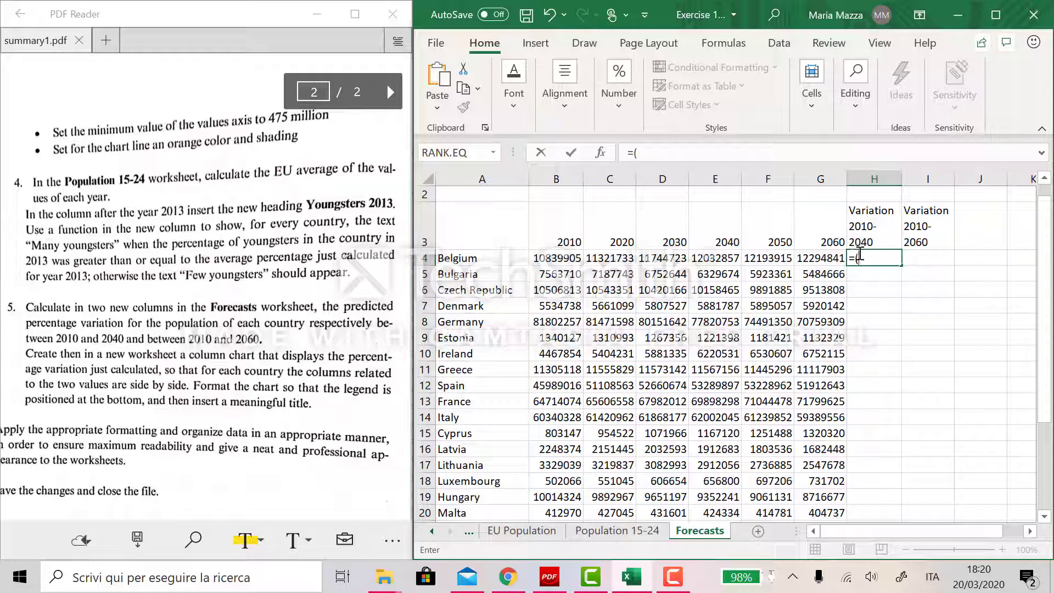
pyautogui.click(712, 259)
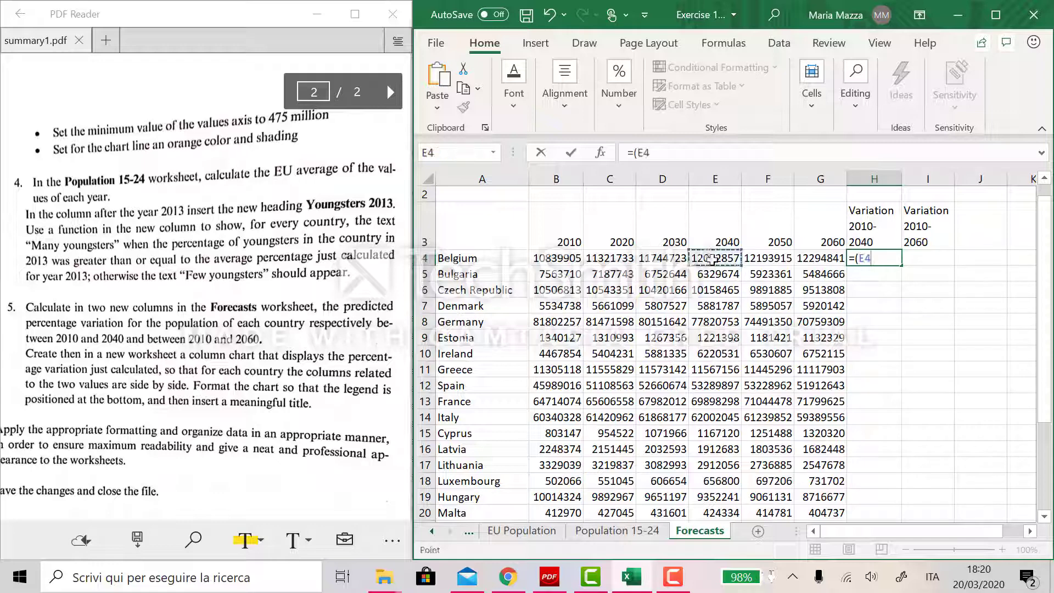
pyautogui.write('-')
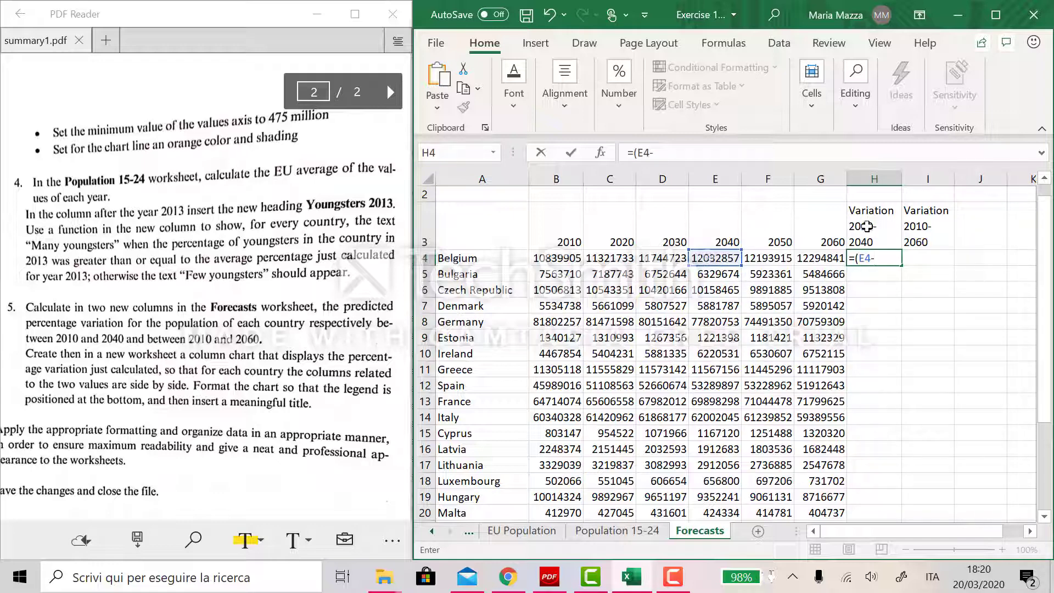
pyautogui.click(561, 259)
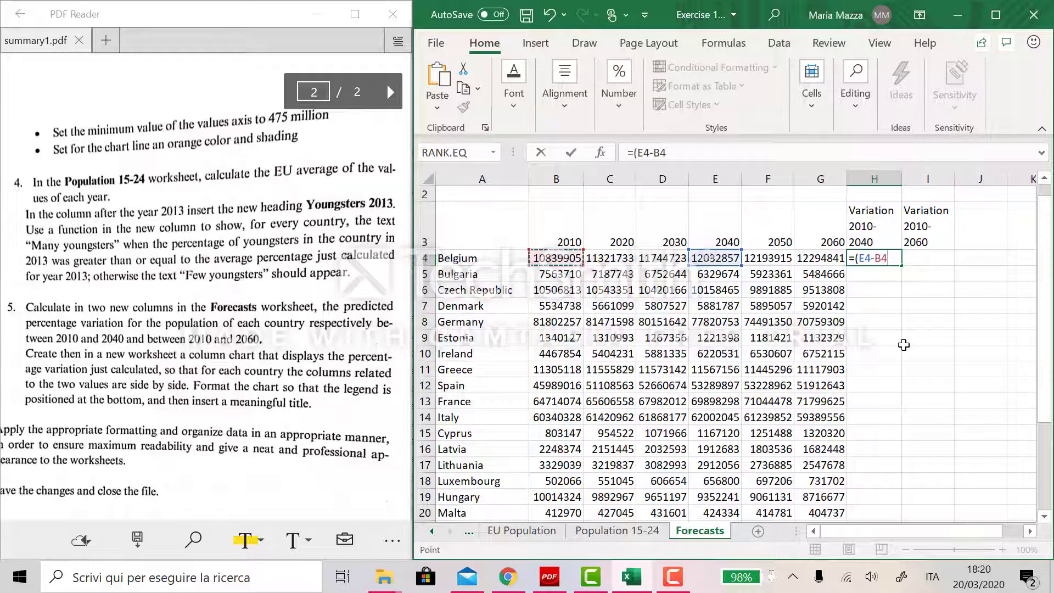
pyautogui.write(')/')
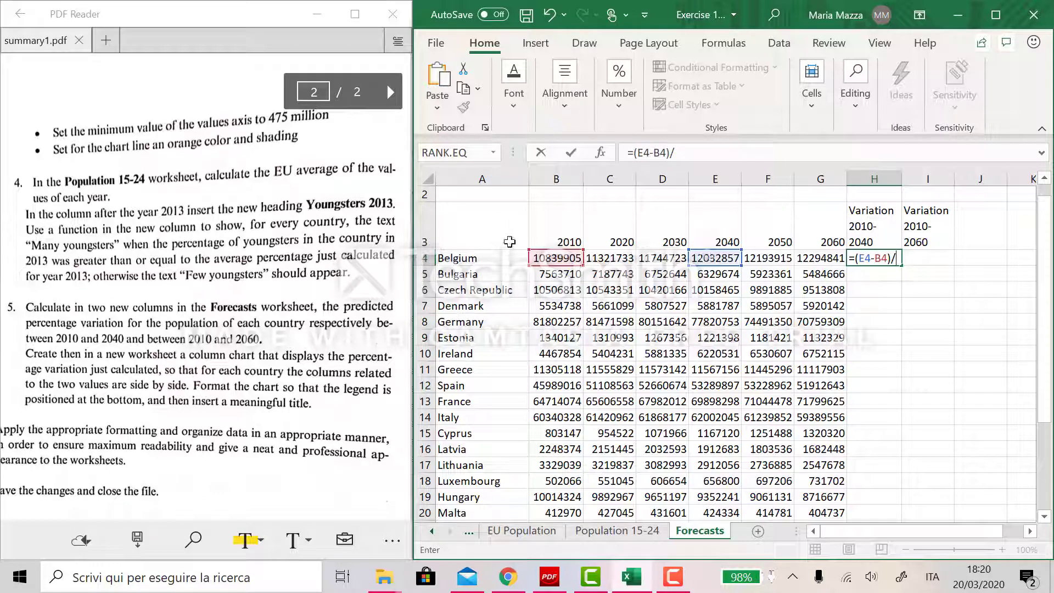
pyautogui.click(550, 258)
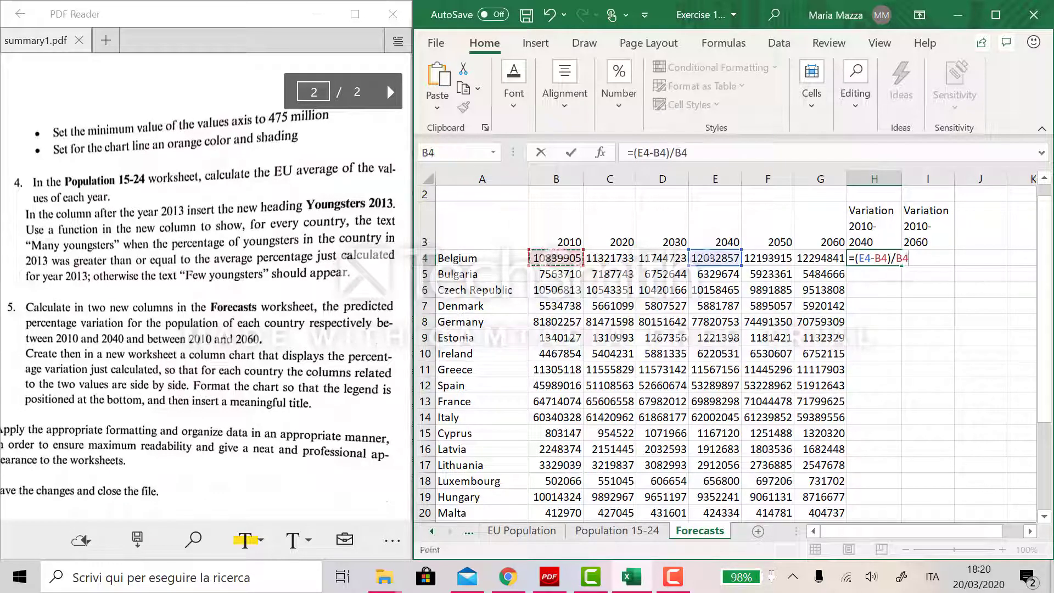
pyautogui.press('Return')
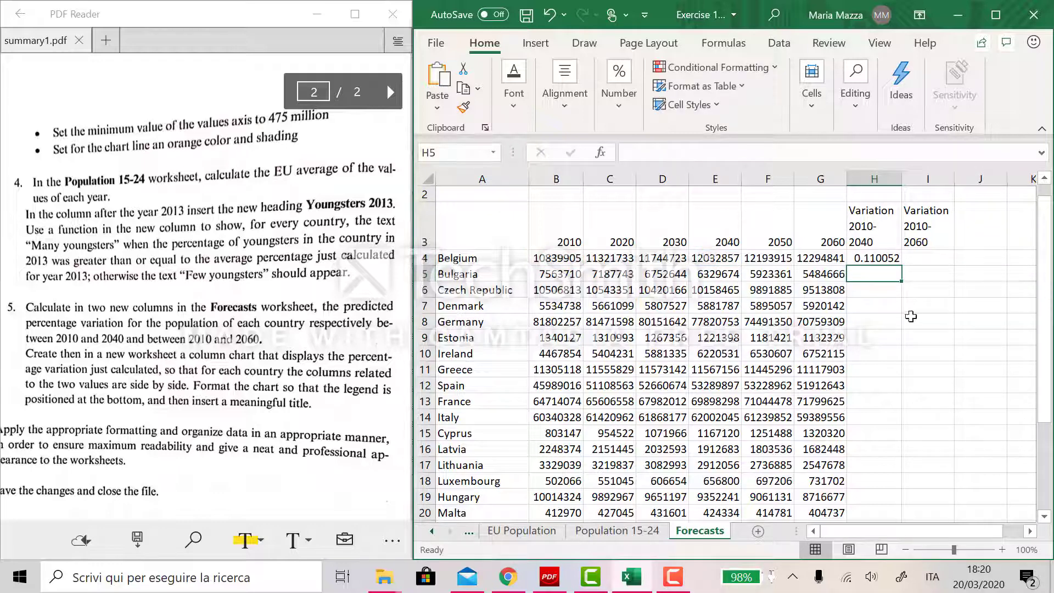
# - Format H4 as a percentage with two decimal places
pyautogui.click(886, 258)
pyautogui.scroll(-1, 846, 233)
pyautogui.hscroll(1, 846, 233)
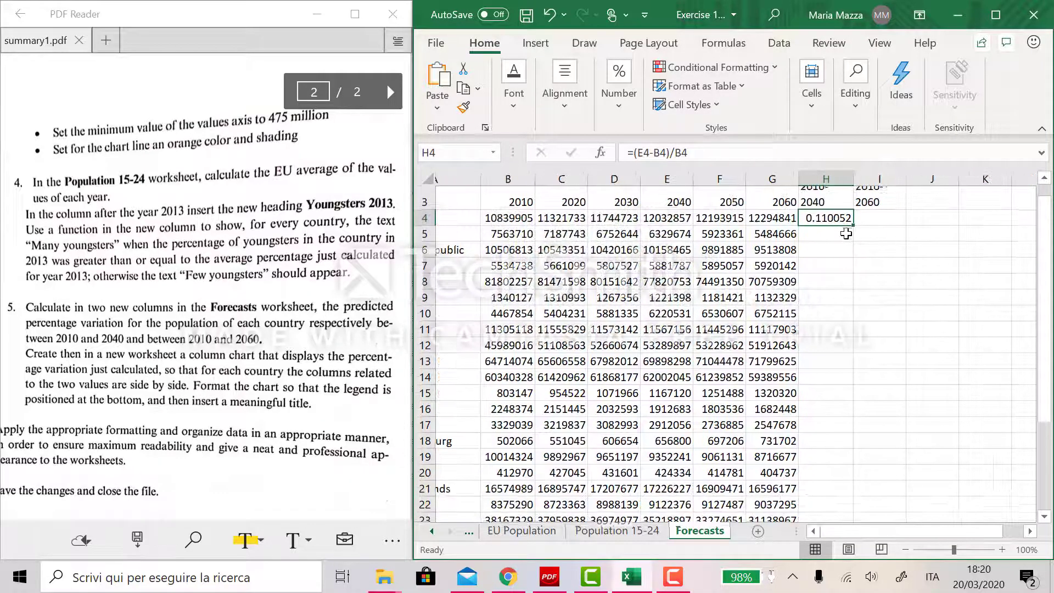
pyautogui.hscroll(-1, 748, 353)
pyautogui.scroll(1, 748, 353)
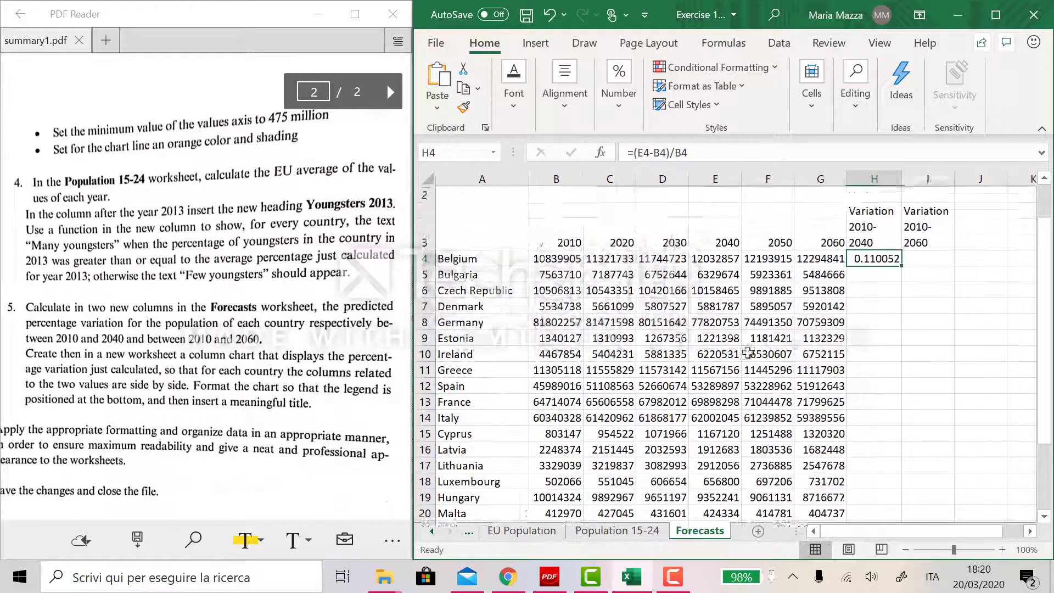
pyautogui.click(619, 107)
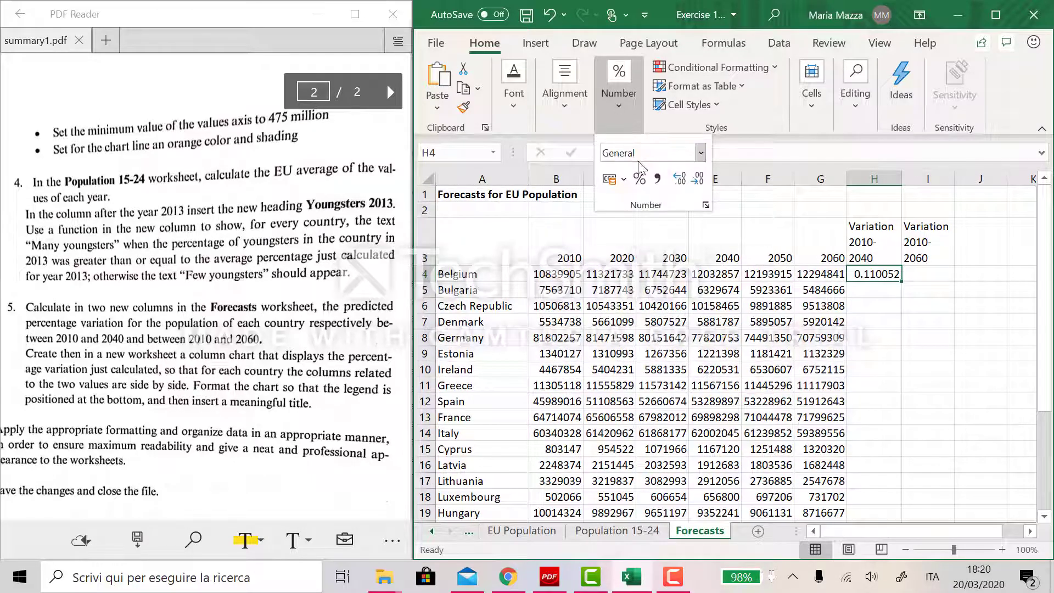
pyautogui.click(638, 180)
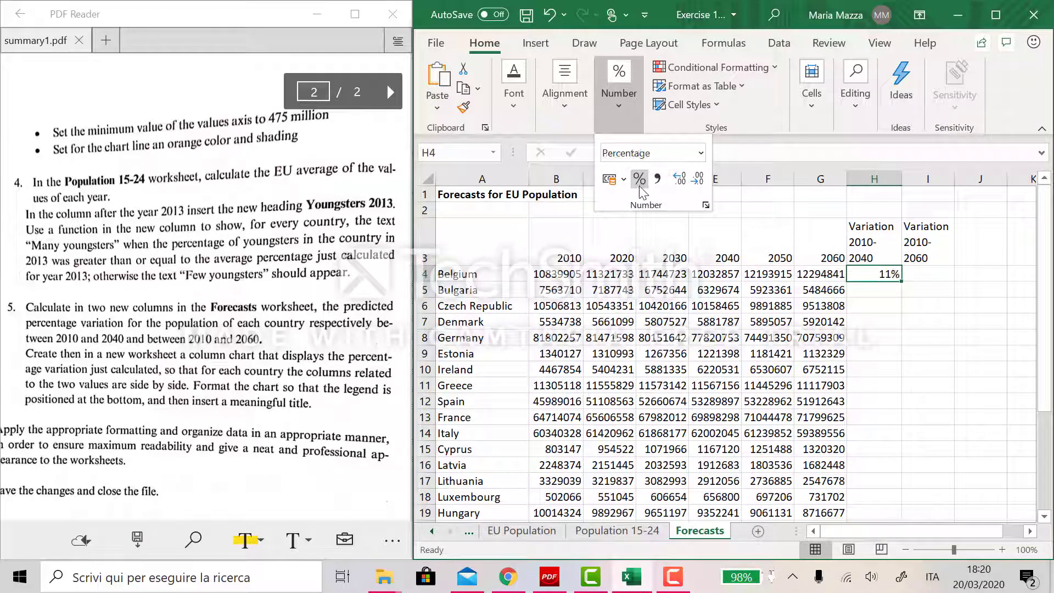
pyautogui.click(680, 180)
# - Fill the H4 formula down the Variation 2010-2040 column through H30
pyautogui.click(904, 282)
pyautogui.moveTo(900, 281); pyautogui.dragTo(879, 497)
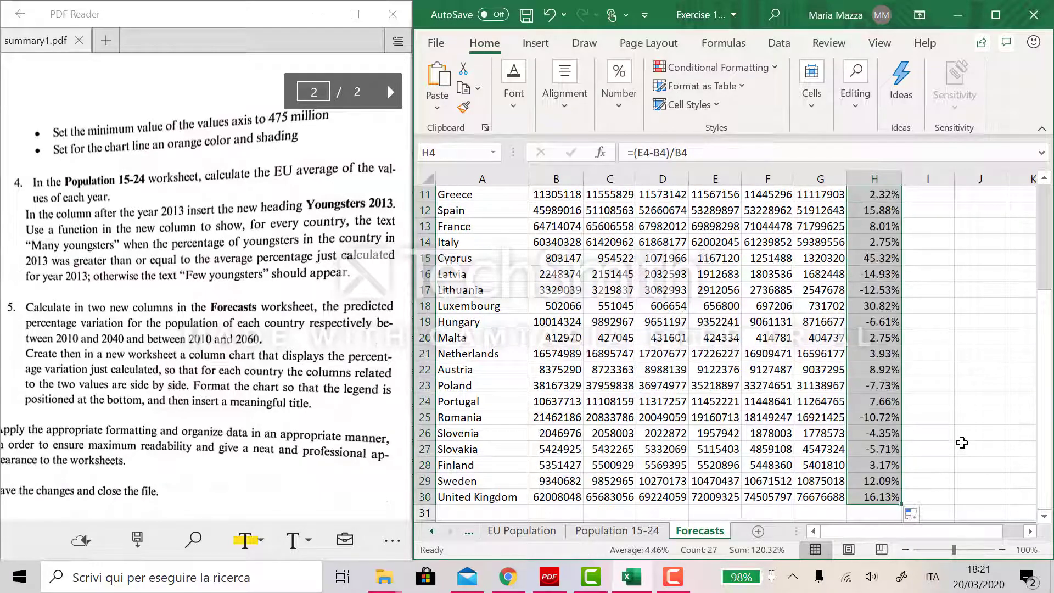
pyautogui.click(961, 445)
# - Enter the formula =(G4-B4)/B4 in I4 to compute Belgium's 2010-2060 variation
pyautogui.scroll(4, 881, 344)
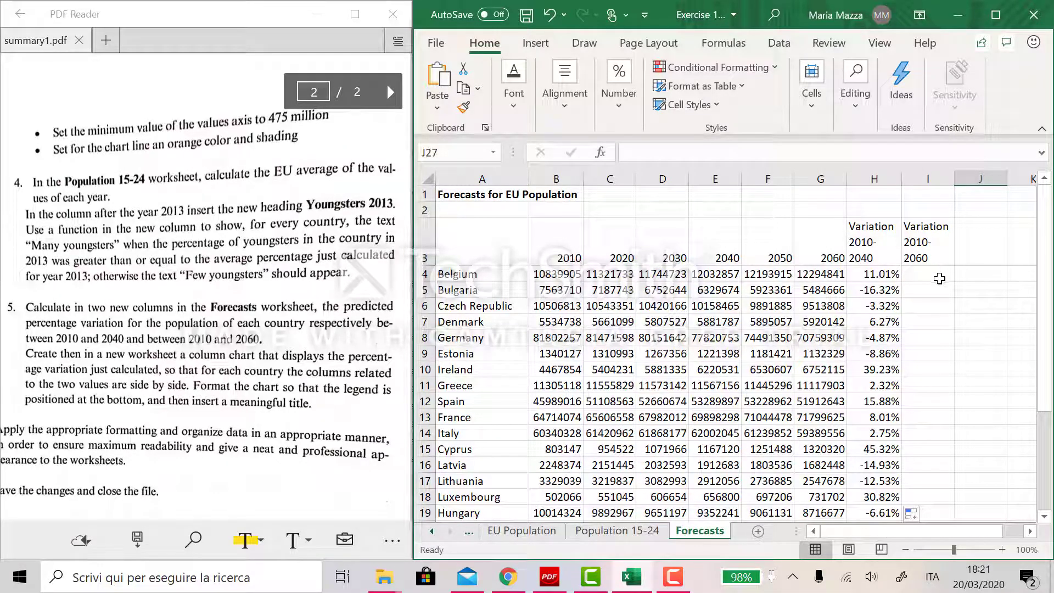
pyautogui.click(941, 279)
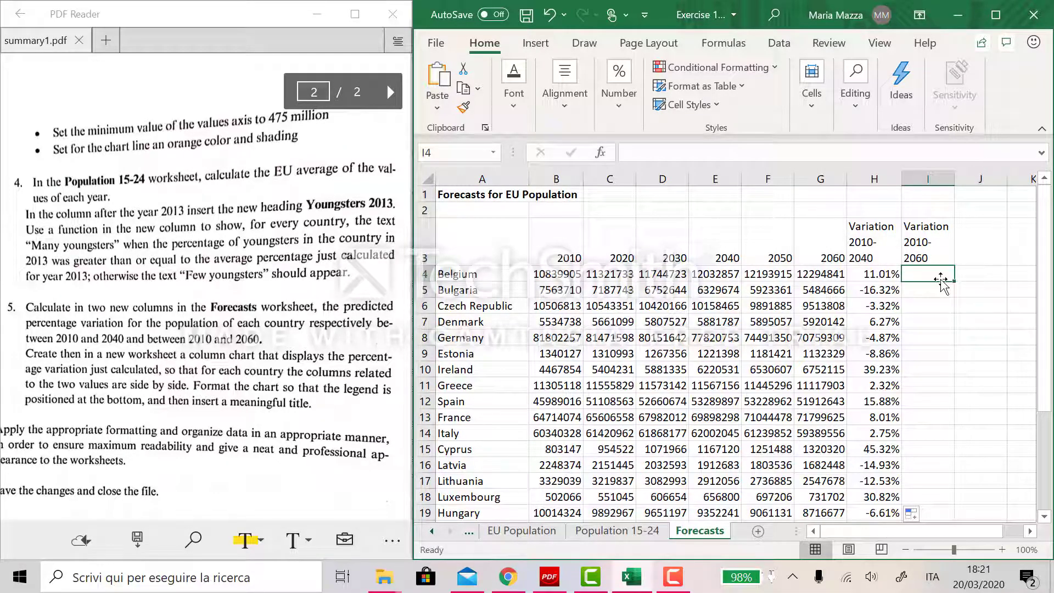
pyautogui.write('=(')
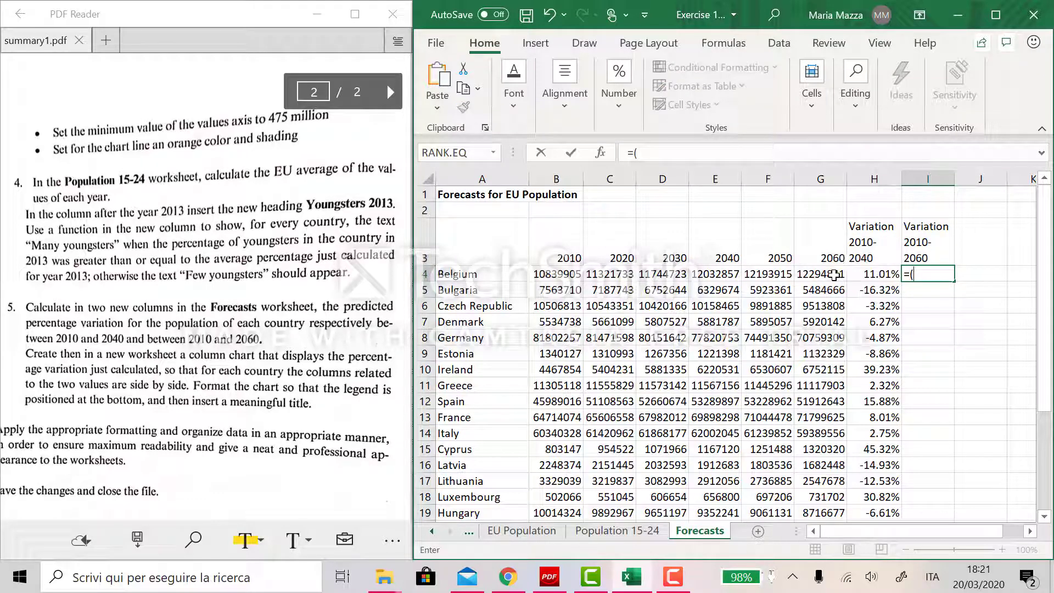
pyautogui.click(833, 276)
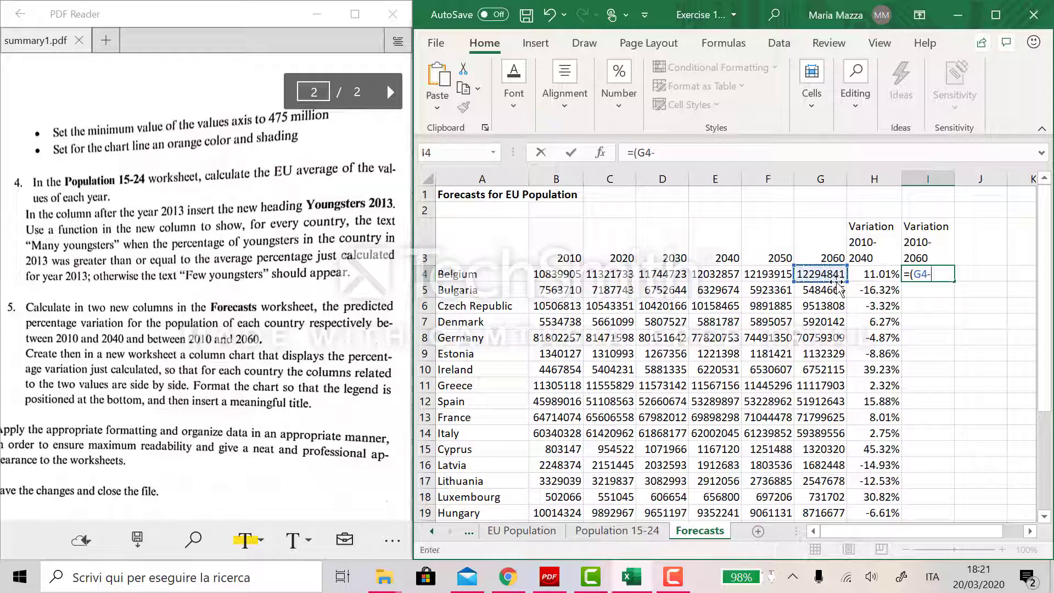
pyautogui.write('-')
pyautogui.click(560, 274)
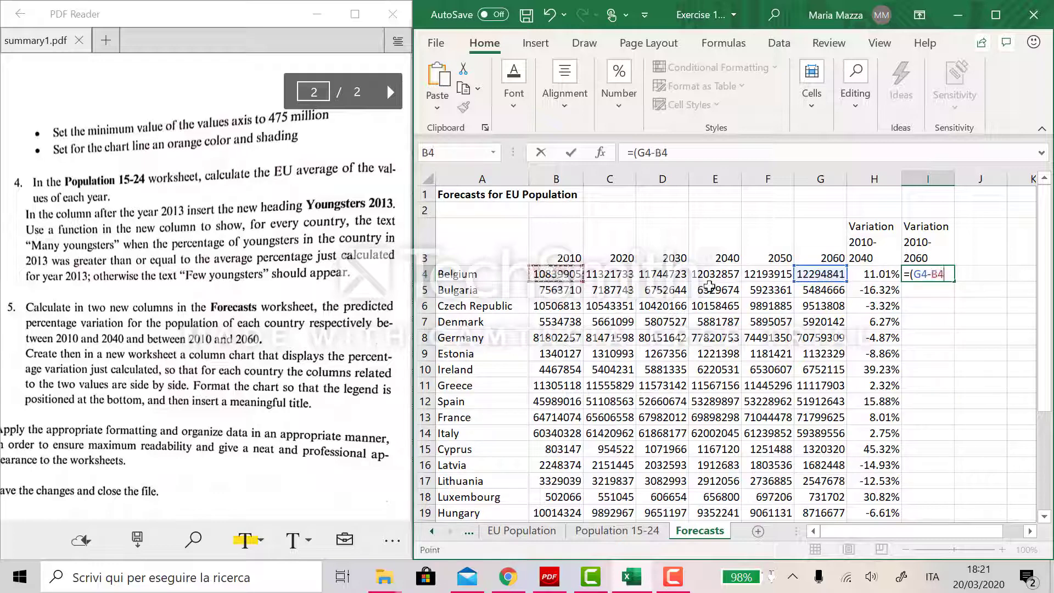
pyautogui.write(')/')
pyautogui.click(556, 274)
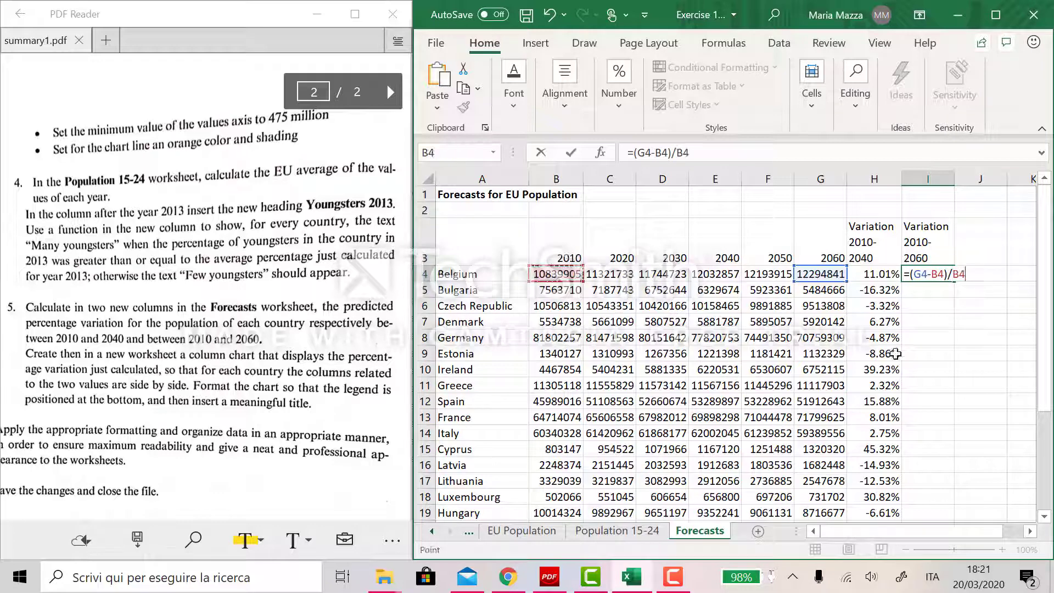
pyautogui.press('Return')
# - Format I4 as a percentage with two decimals and fill it down through I30
pyautogui.click(933, 274)
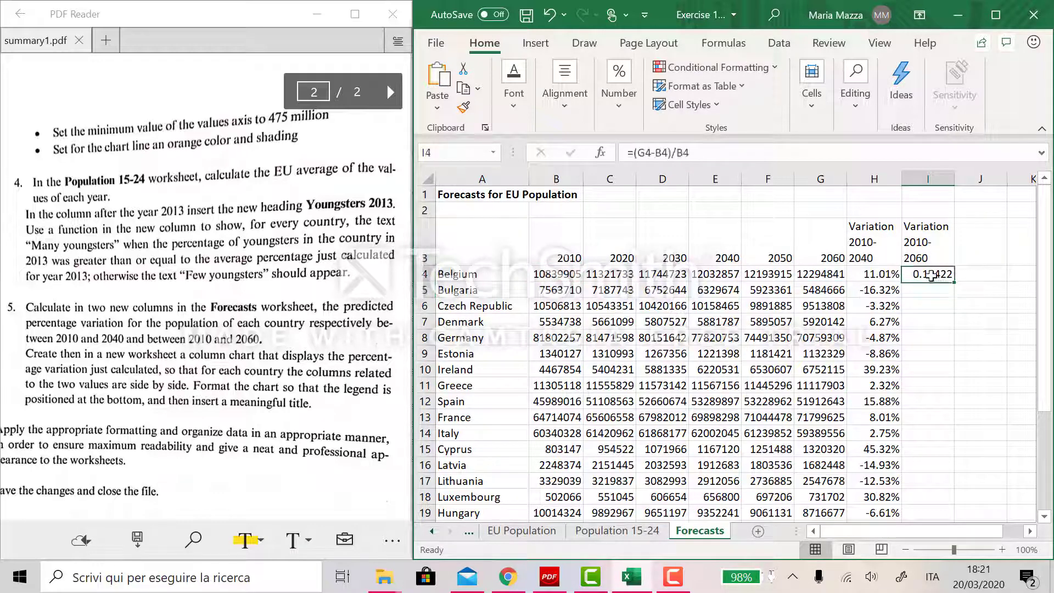
pyautogui.click(619, 88)
pyautogui.click(639, 179)
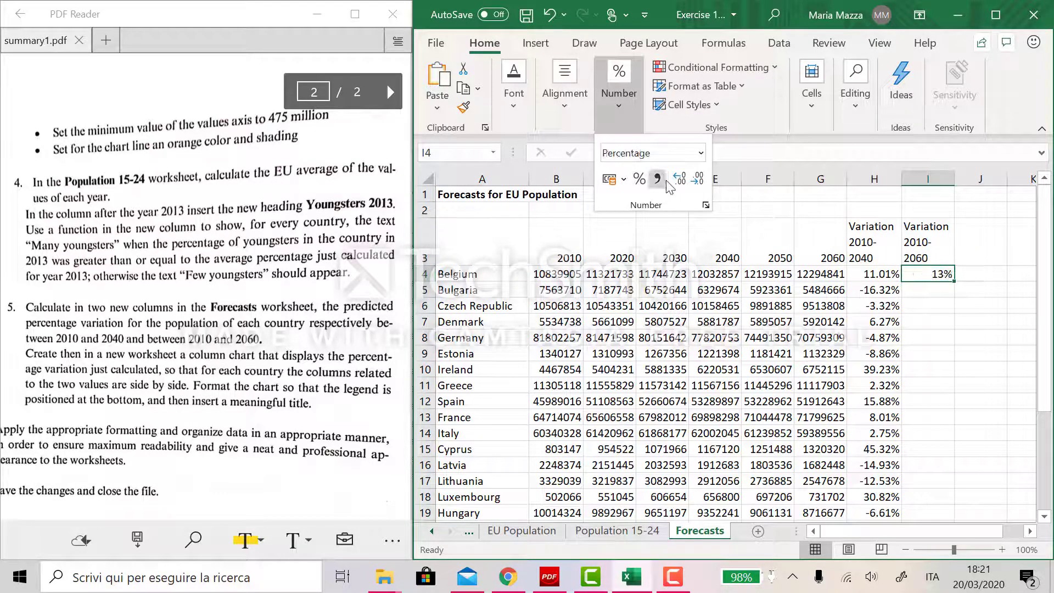
pyautogui.click(680, 178)
pyautogui.click(680, 178)
pyautogui.click(1015, 348)
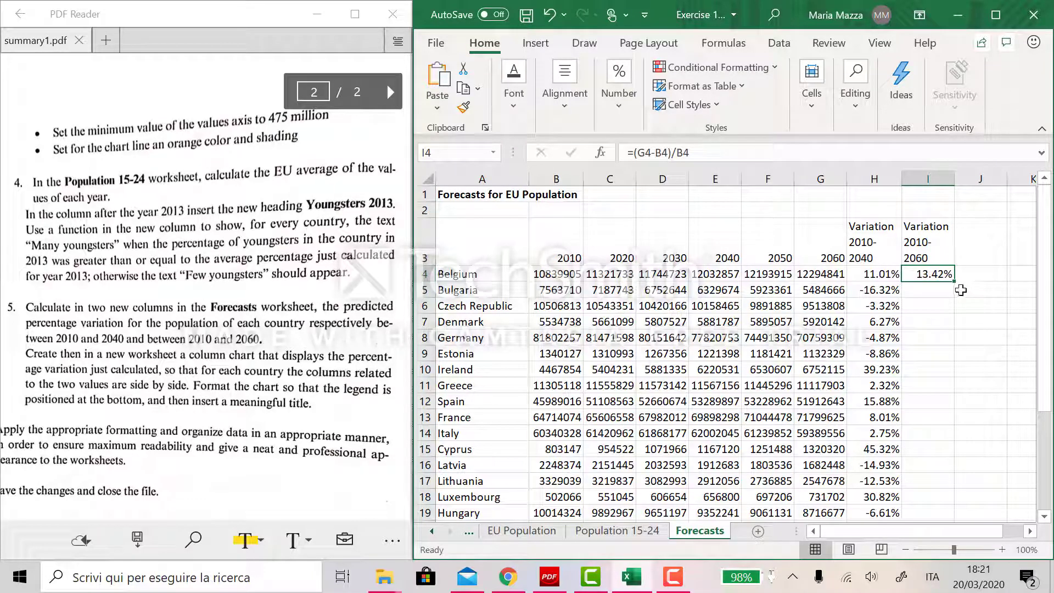
pyautogui.moveTo(955, 281); pyautogui.dragTo(937, 498)
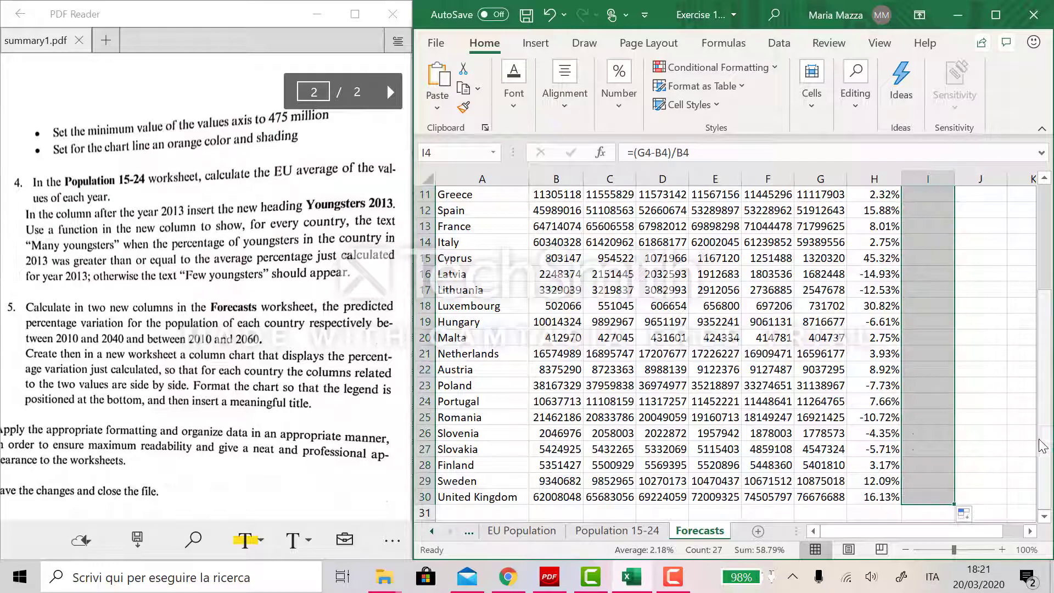
pyautogui.click(1022, 465)
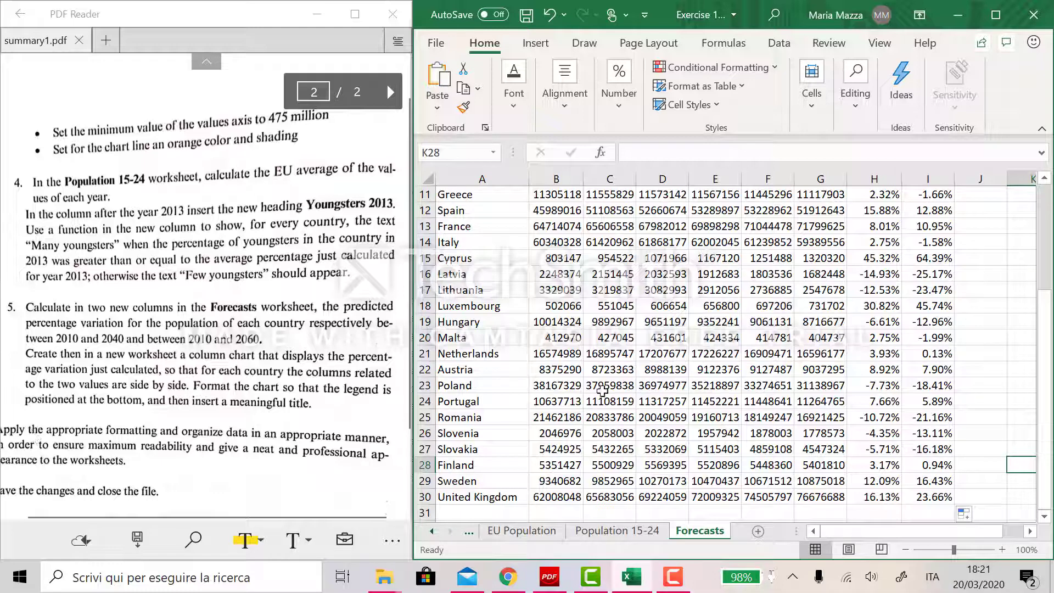
# - Insert a new worksheet and rename it "Forecast Chartù"
pyautogui.click(758, 531)
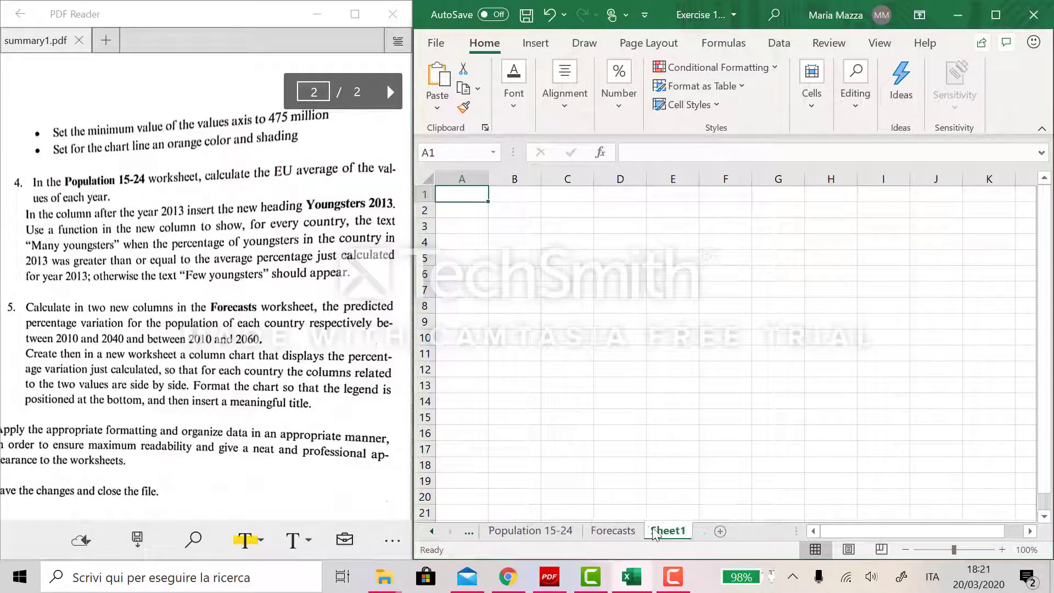
pyautogui.doubleClick(665, 530)
pyautogui.write('For')
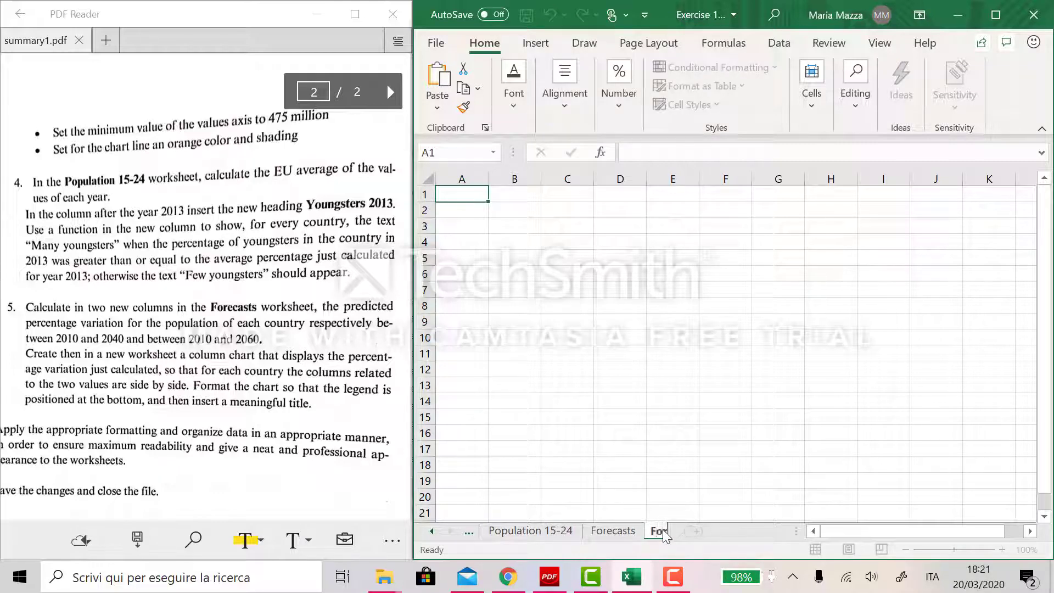
pyautogui.write('ecast Chart')
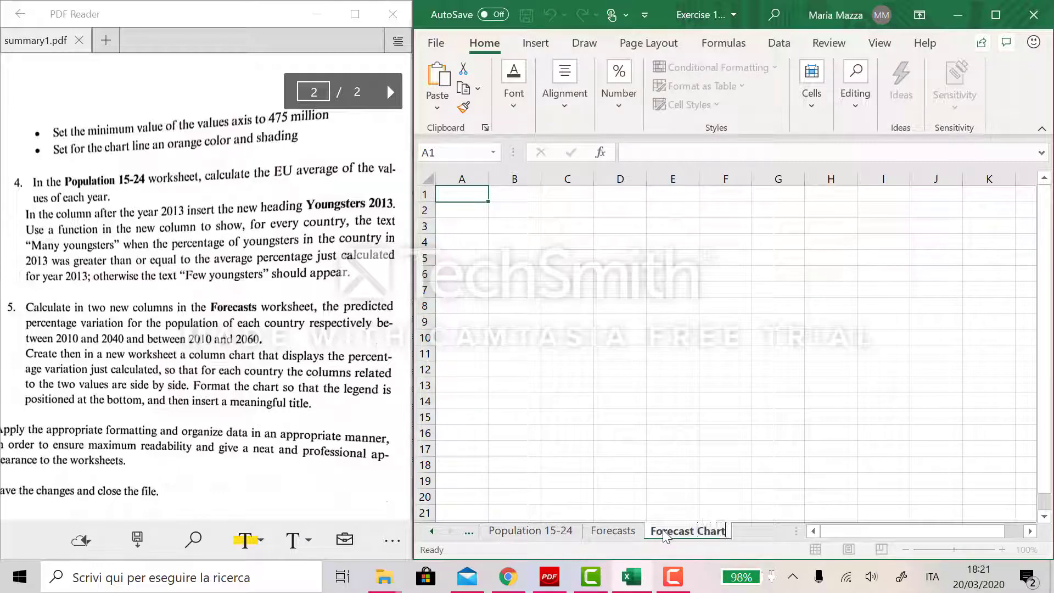
pyautogui.press('Return')
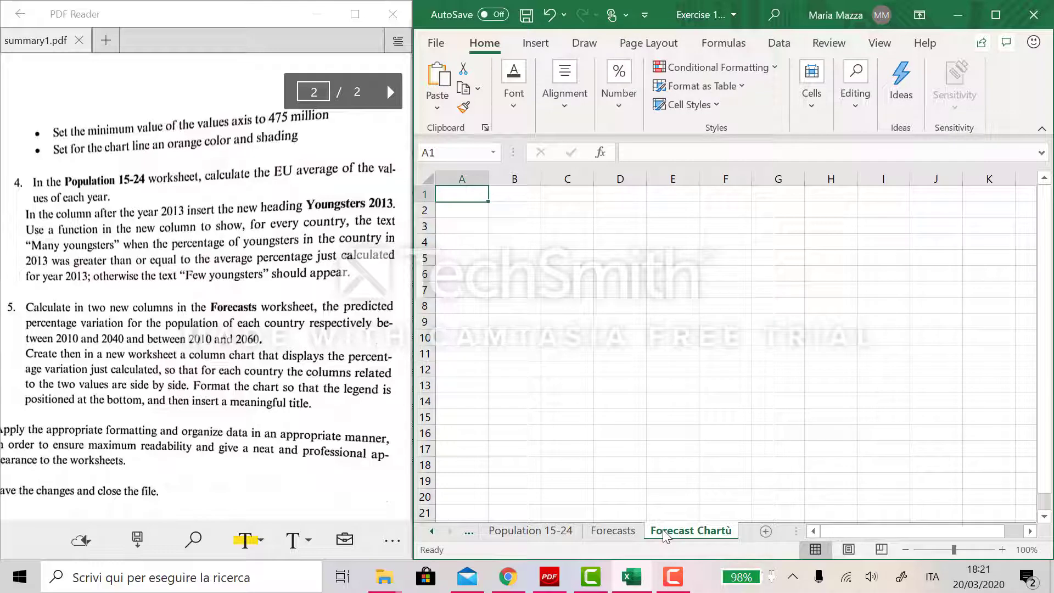
# - Rename the new worksheet to "Forecast Chart" by removing the stray final character
pyautogui.rightClick(718, 529)
pyautogui.click(765, 341)
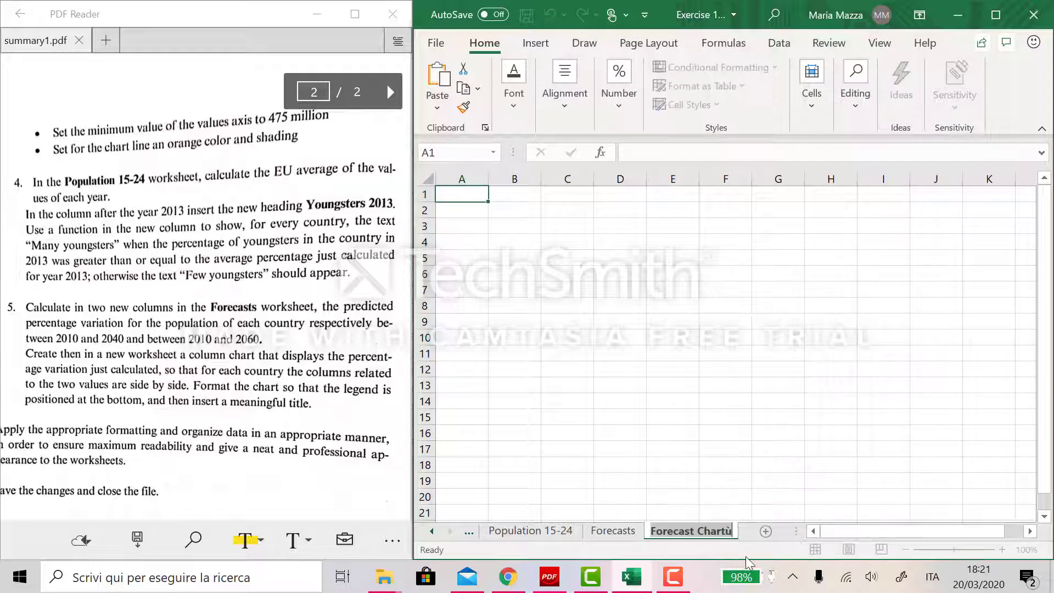
pyautogui.press('BackSpace')
pyautogui.press('Return')
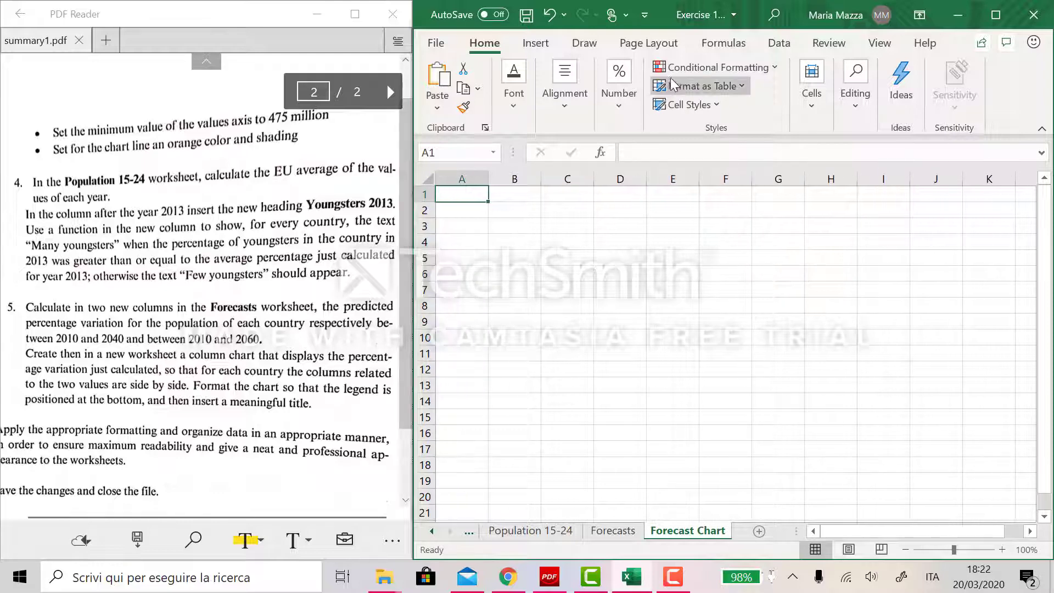
# - Insert an empty 2-D clustered column chart on the Forecast Chart sheet
pyautogui.click(532, 46)
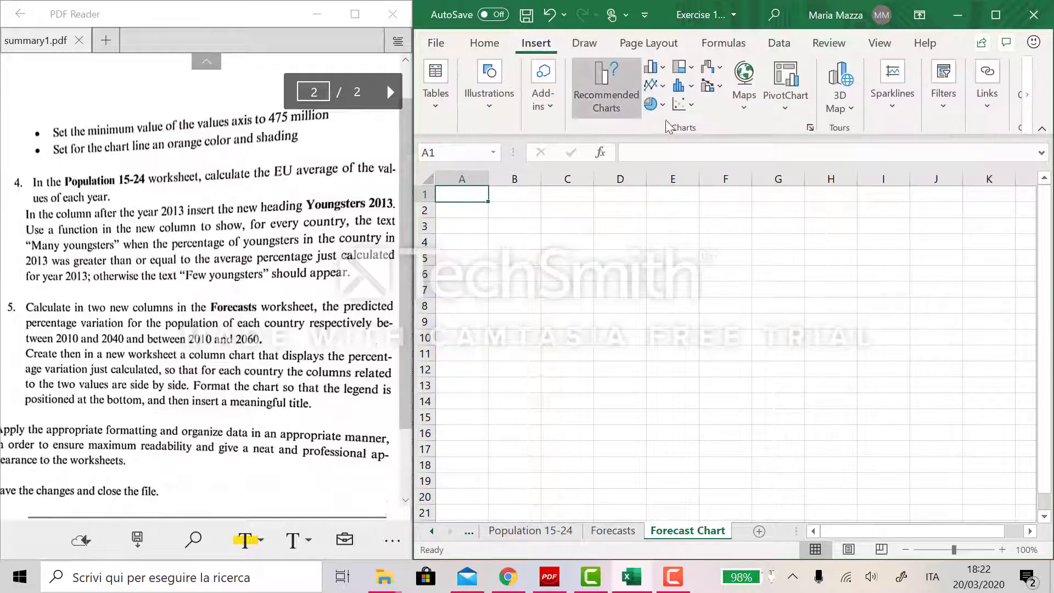
pyautogui.click(663, 71)
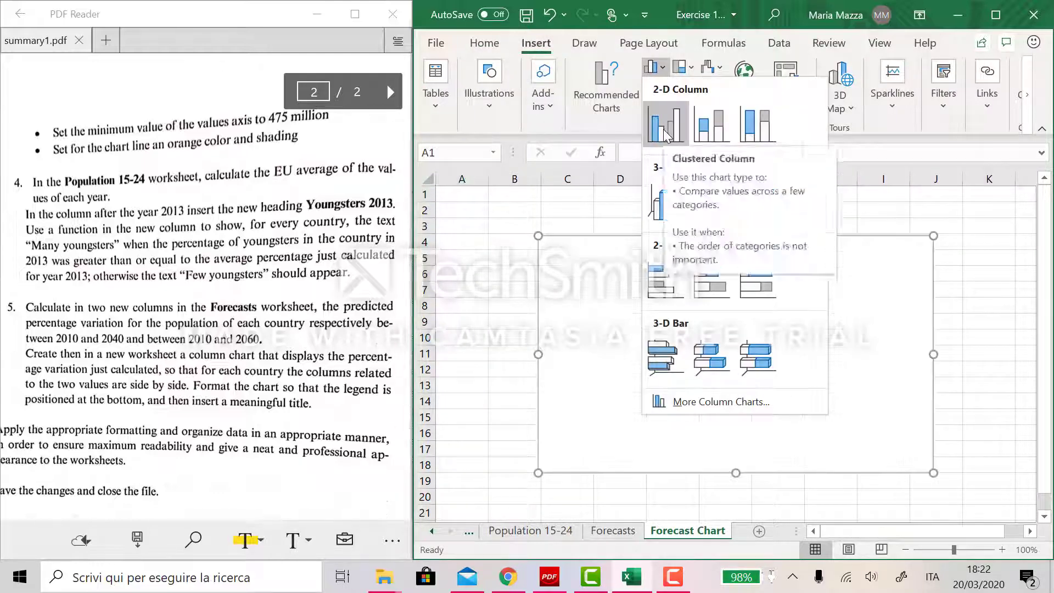
pyautogui.click(663, 129)
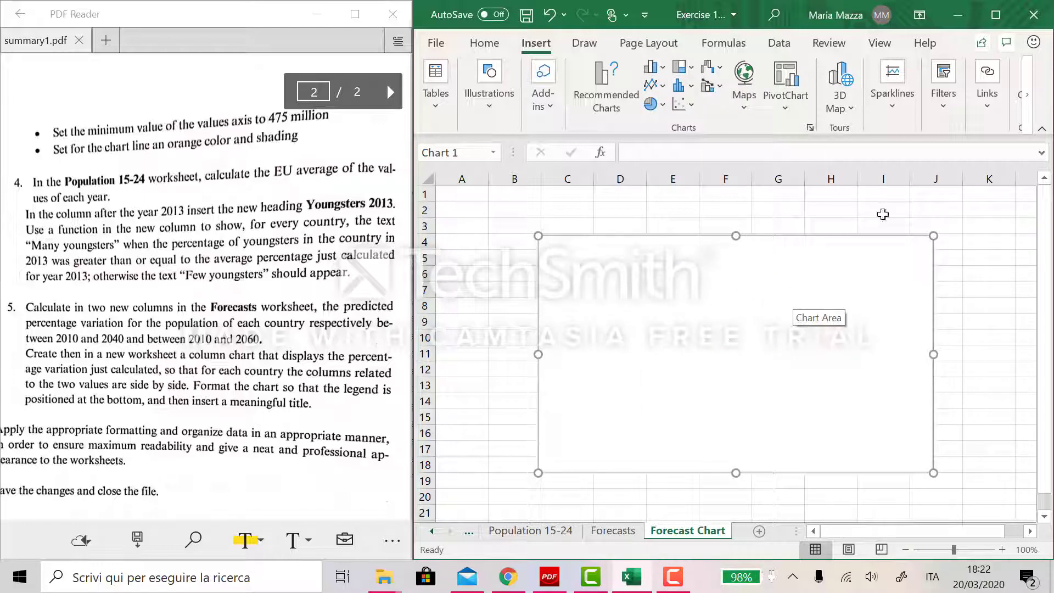
# - Set the chart's data range to the variation values in H4:I30 of the Forecasts sheet
pyautogui.click(823, 307)
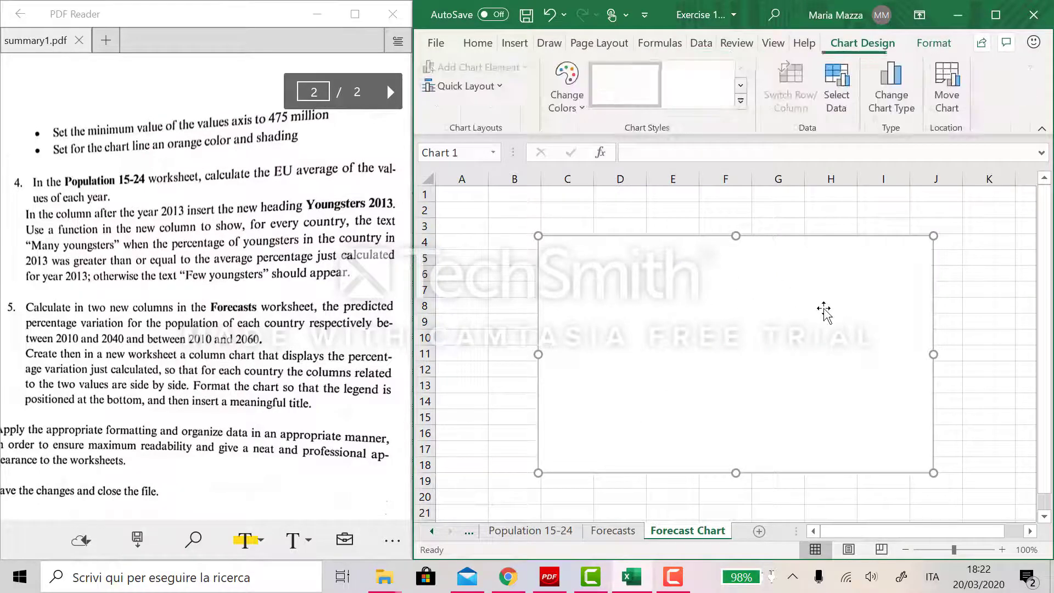
pyautogui.click(839, 110)
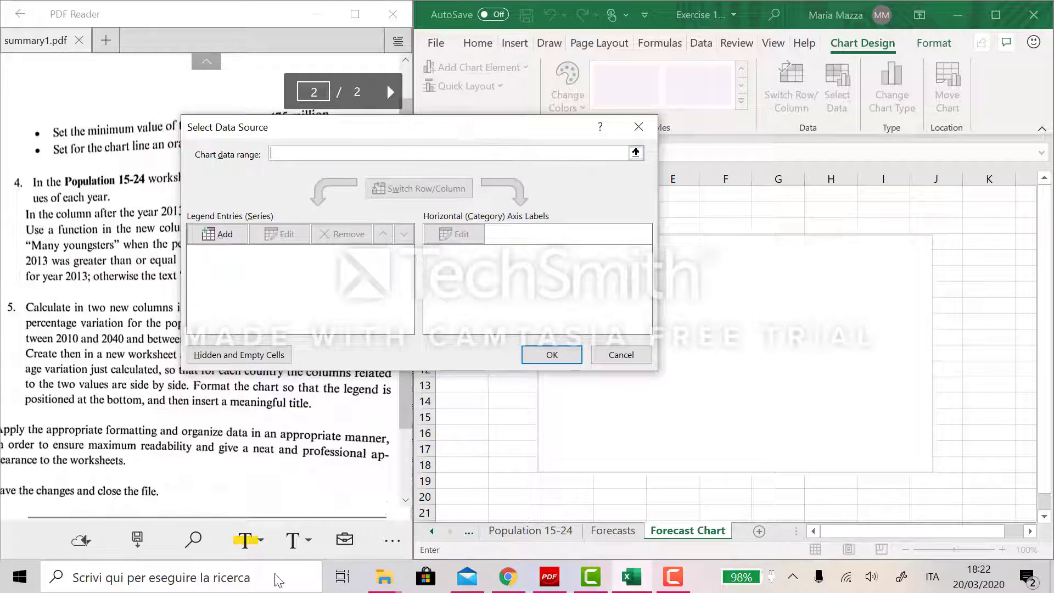
pyautogui.click(625, 534)
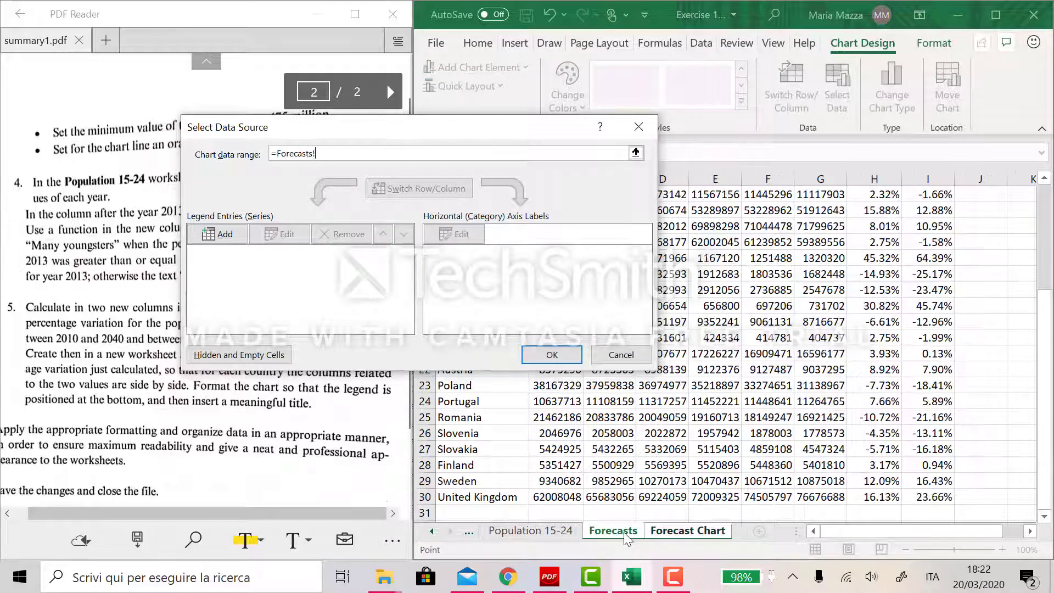
pyautogui.scroll(4, 914, 419)
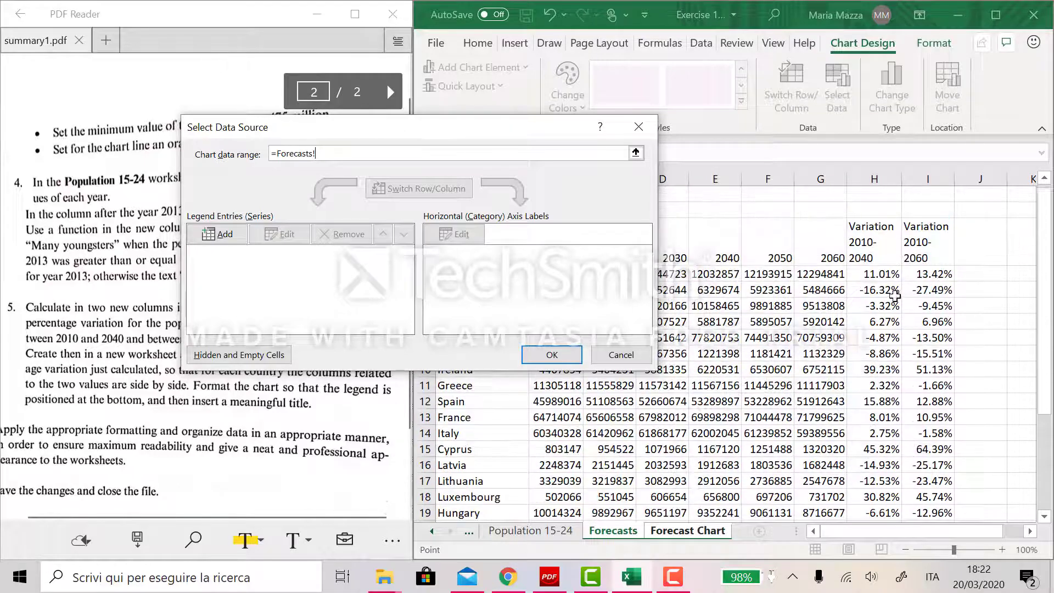
pyautogui.moveTo(874, 273); pyautogui.dragTo(931, 498)
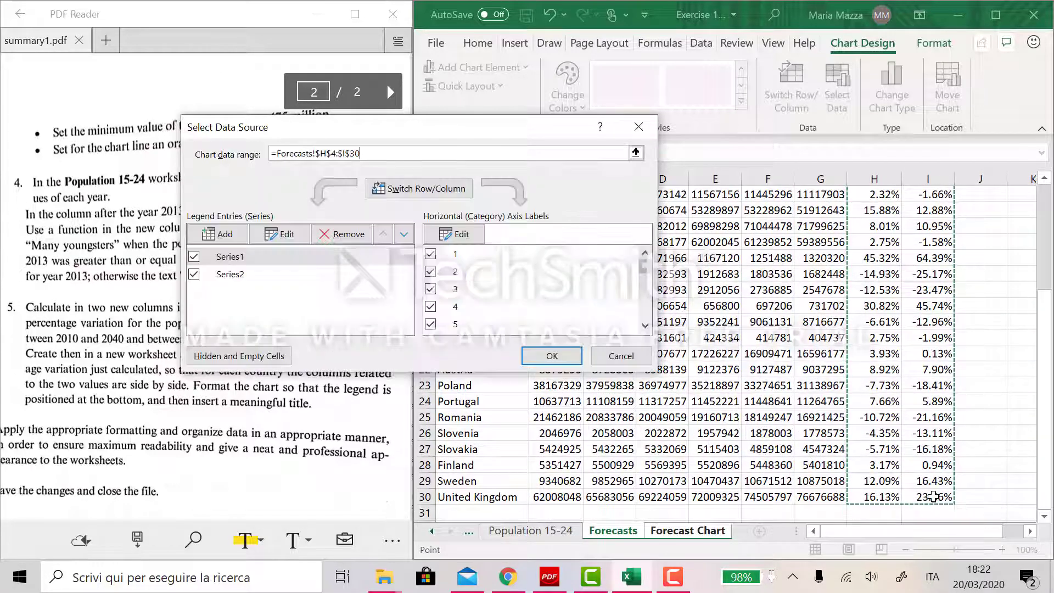
# - Set the horizontal axis labels to the country names in A4:A30 of the Forecasts sheet
pyautogui.click(451, 236)
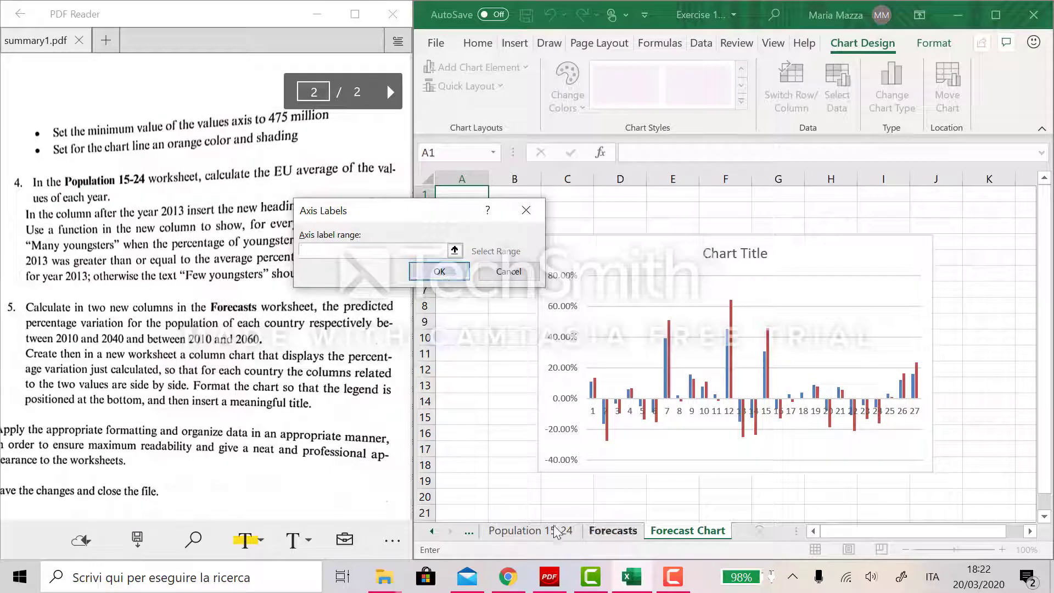
pyautogui.click(605, 528)
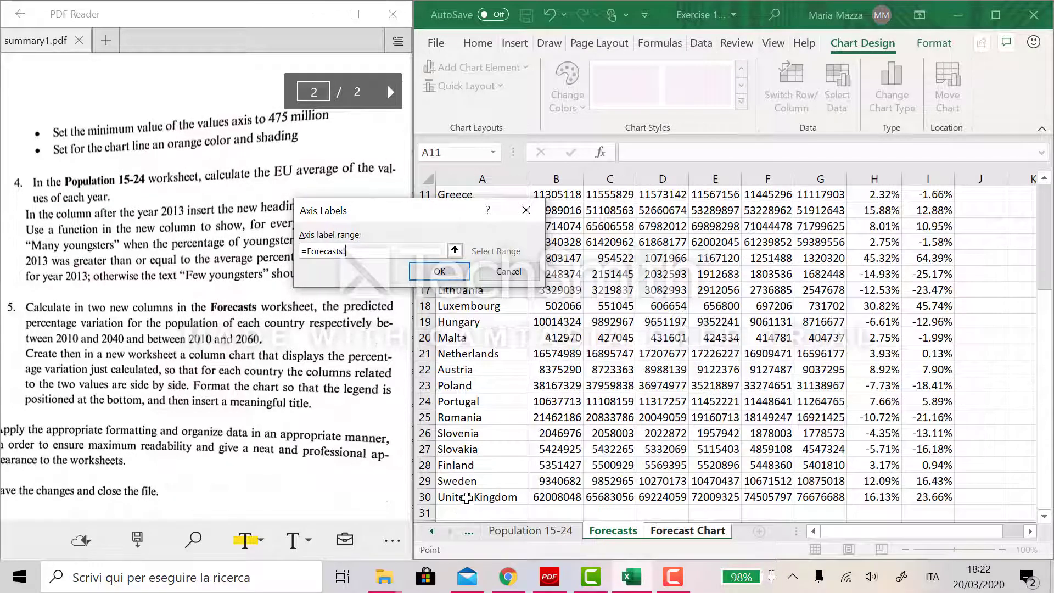
pyautogui.moveTo(468, 497); pyautogui.dragTo(478, 258)
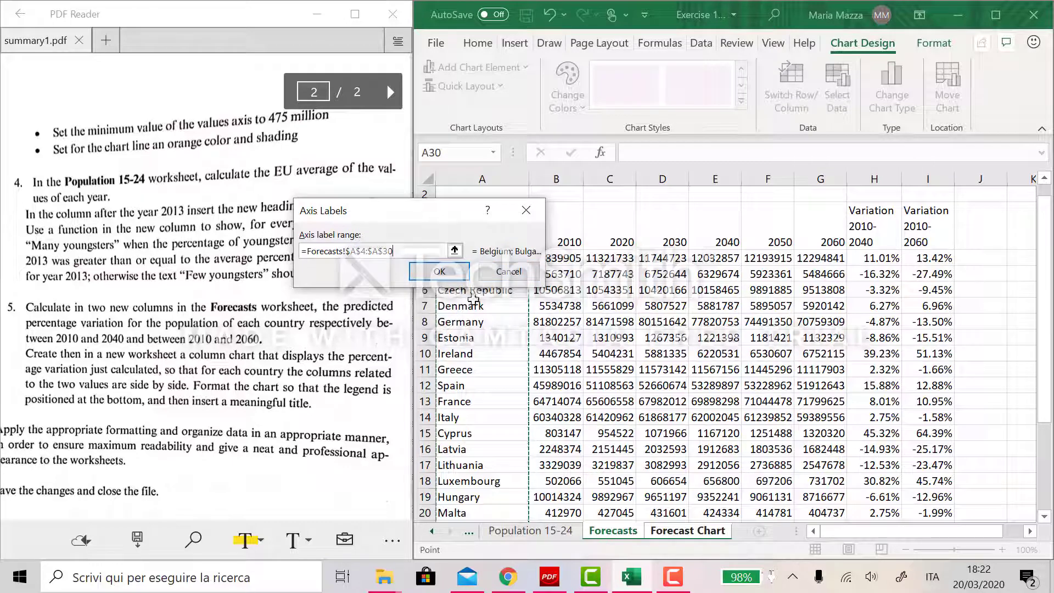
pyautogui.click(439, 271)
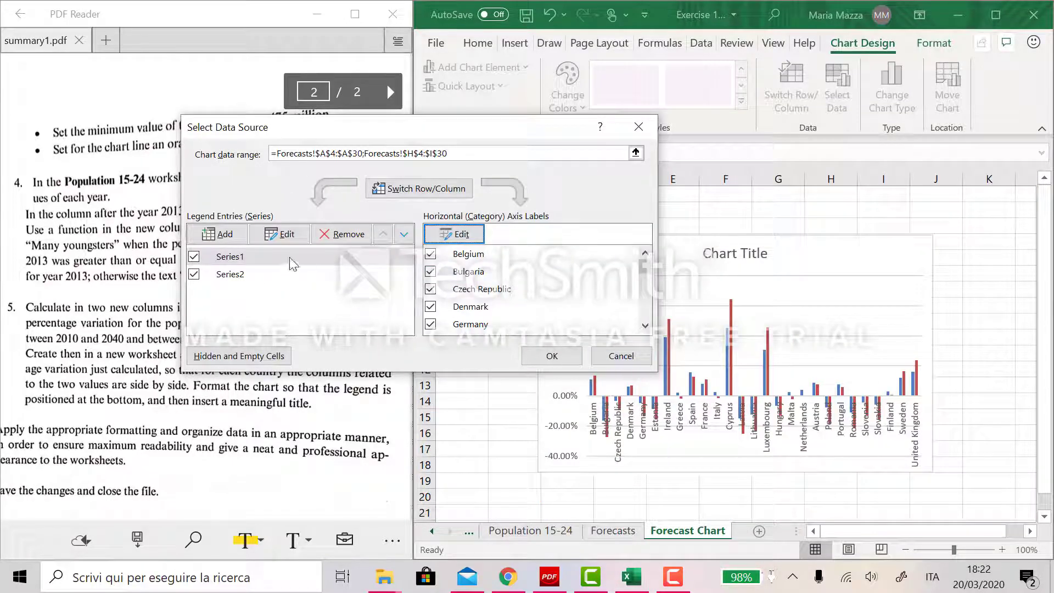
# - Rename the first data series "Variation 2010-2040"
pyautogui.click(229, 262)
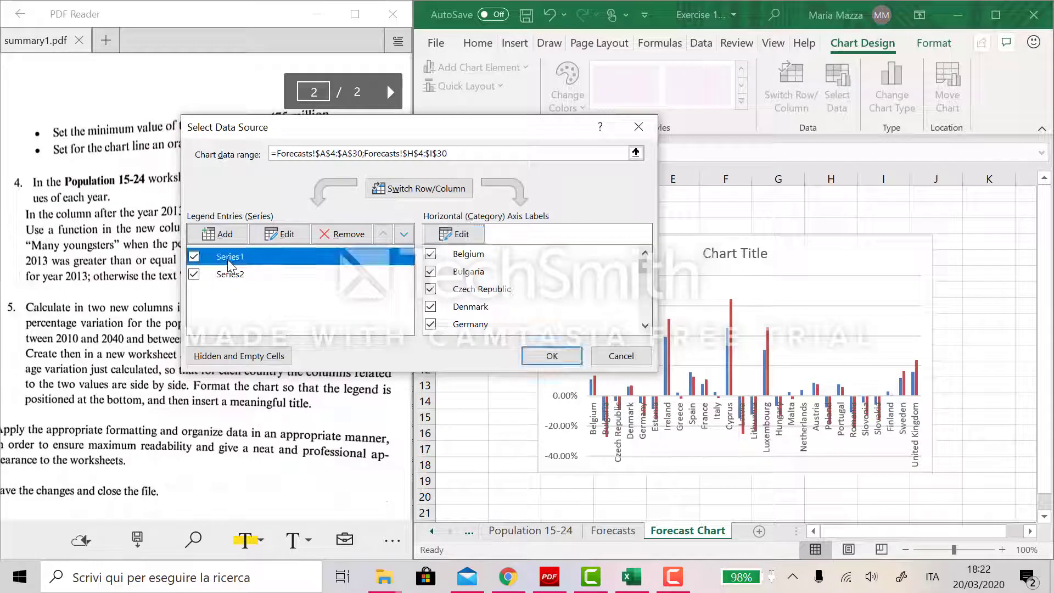
pyautogui.click(281, 234)
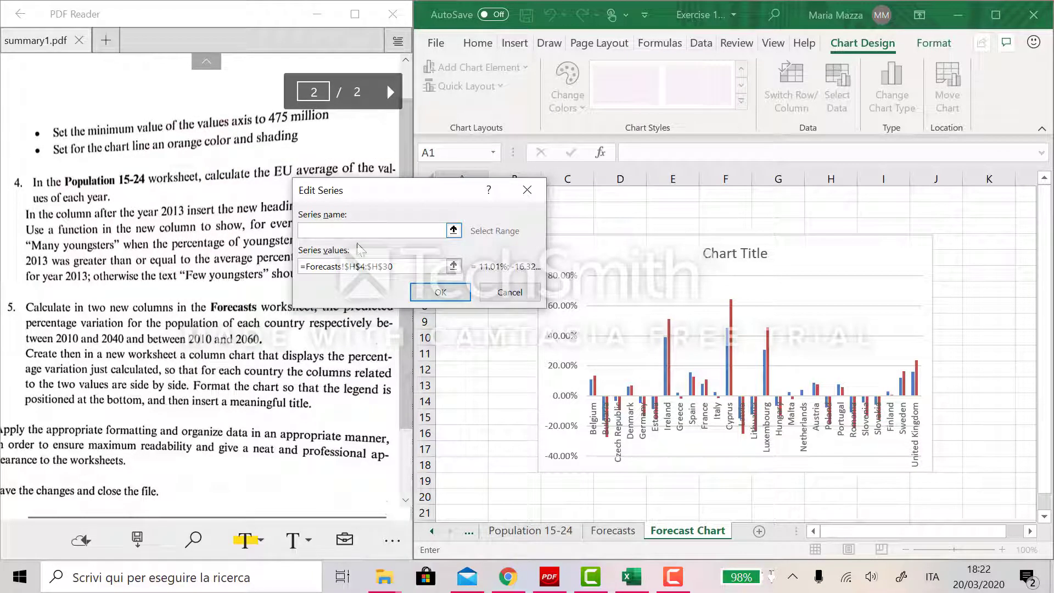
pyautogui.write('Variation 2010-2040')
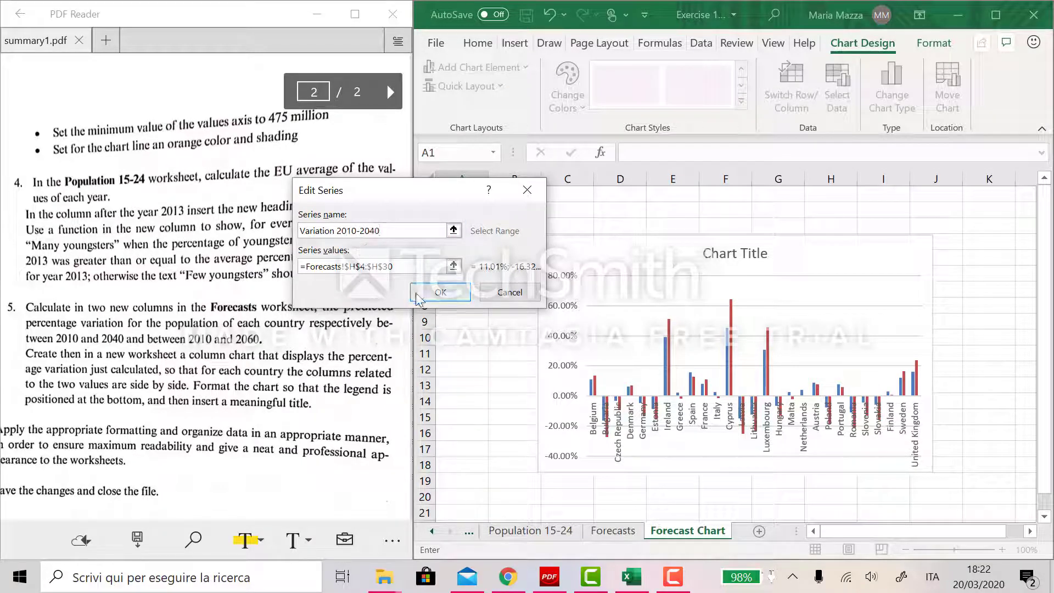
pyautogui.click(440, 292)
# - Rename the second data series "Variation 2010-2060" and confirm the data source
pyautogui.click(290, 279)
pyautogui.click(279, 233)
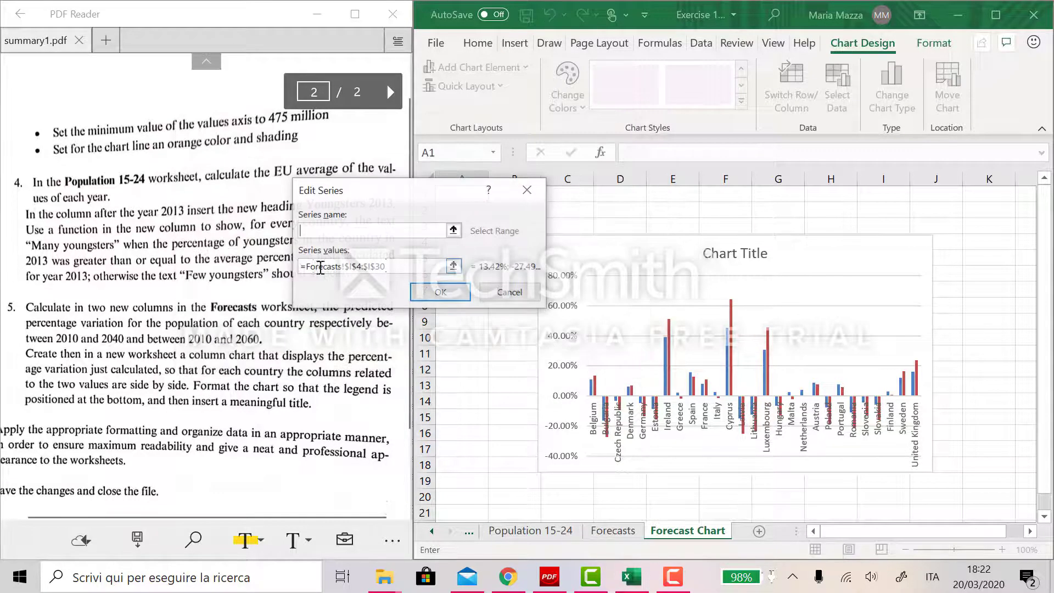
pyautogui.write('Variation 2010-2060')
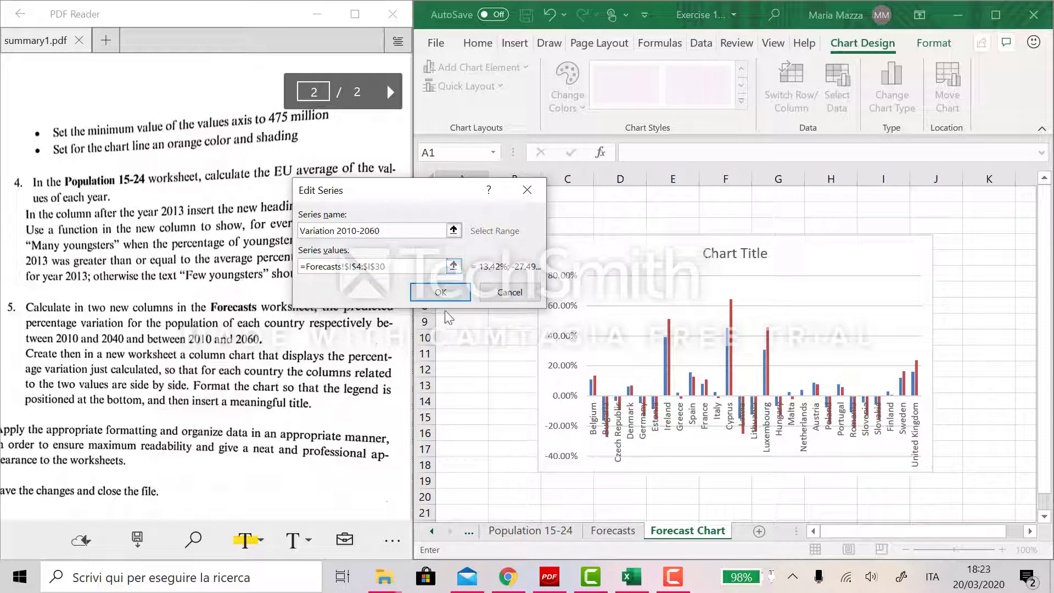
pyautogui.click(439, 292)
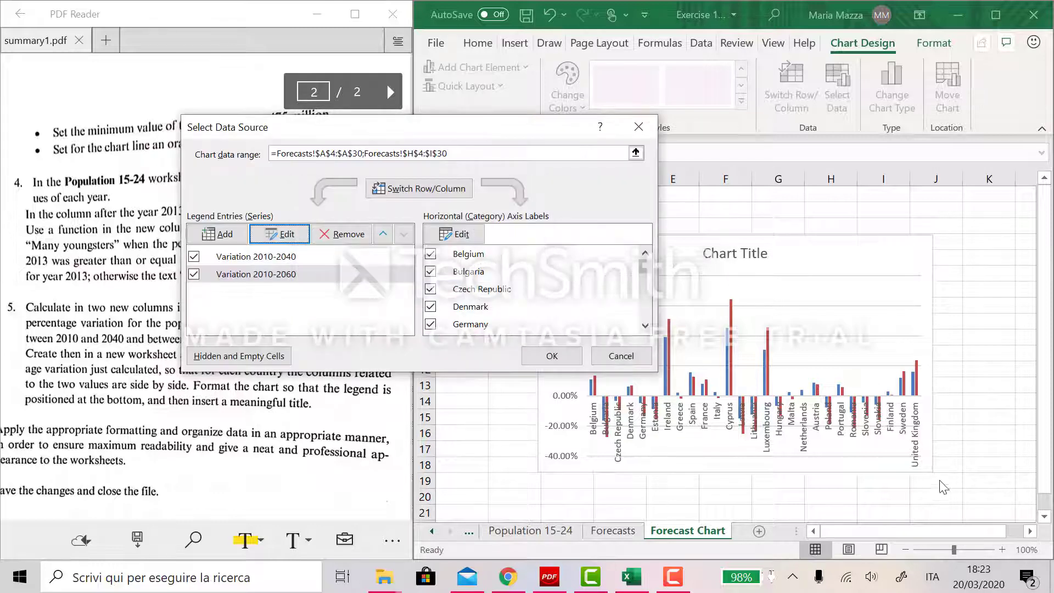
pyautogui.click(552, 355)
# - Move the chart to the sheet's top-left area, enlarge it slightly, and position the legend at the bottom
pyautogui.moveTo(538, 236); pyautogui.dragTo(446, 197)
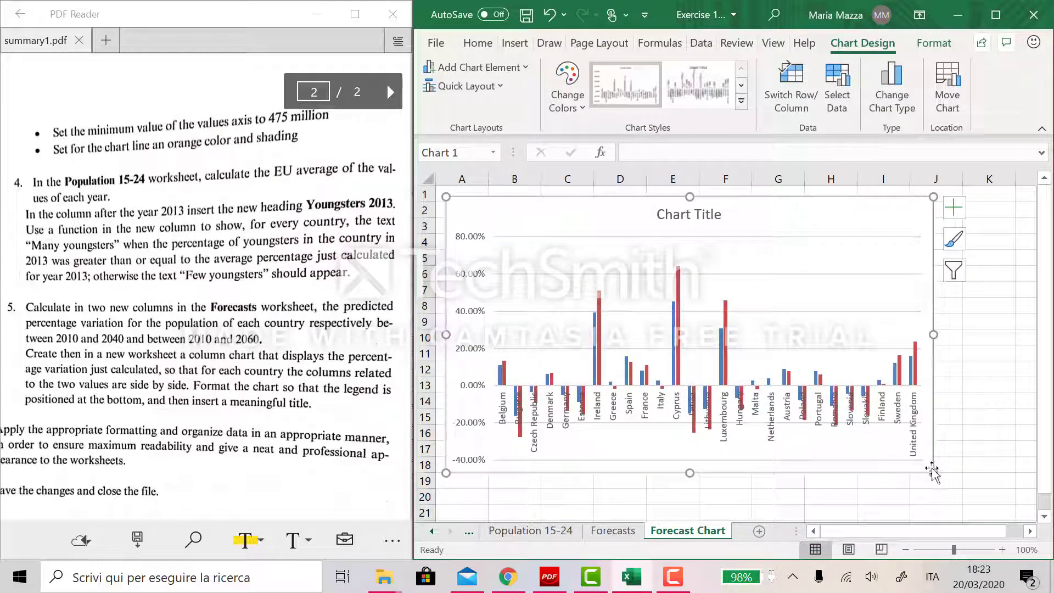
pyautogui.moveTo(933, 471); pyautogui.dragTo(965, 484)
pyautogui.click(987, 211)
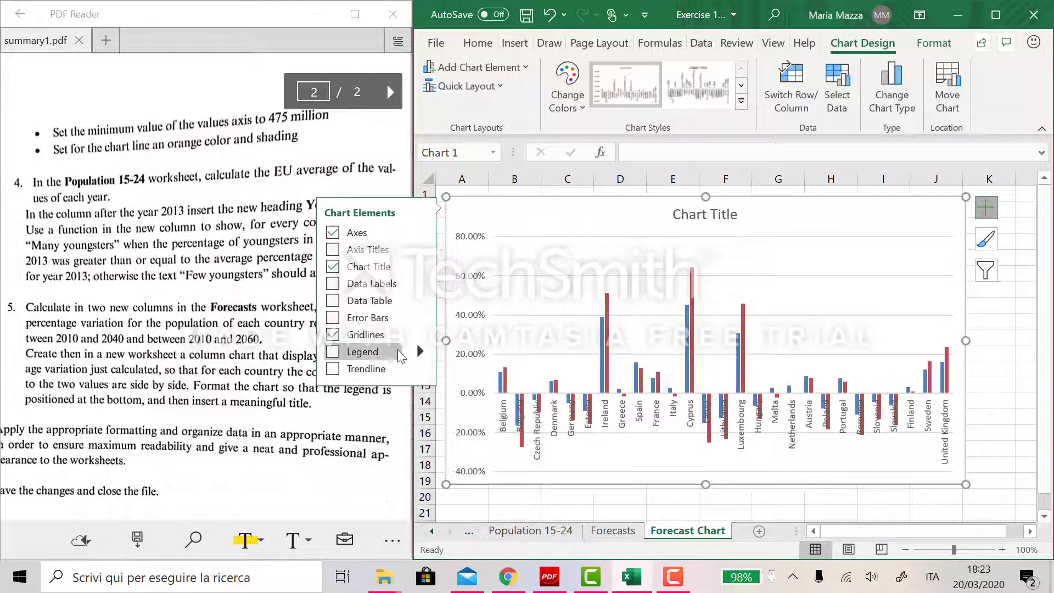
pyautogui.click(421, 350)
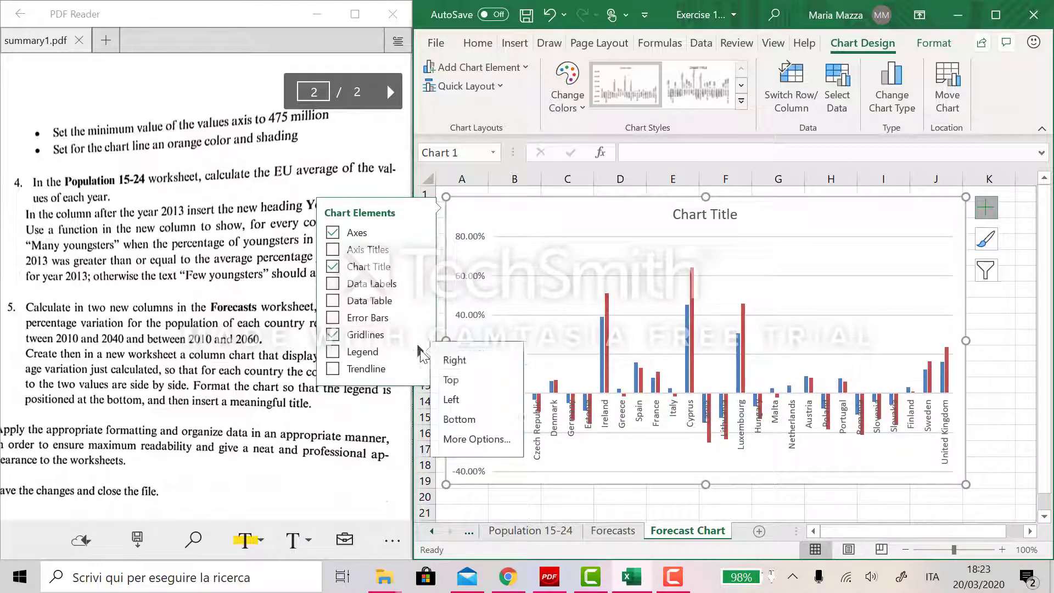
pyautogui.click(490, 427)
pyautogui.click(823, 512)
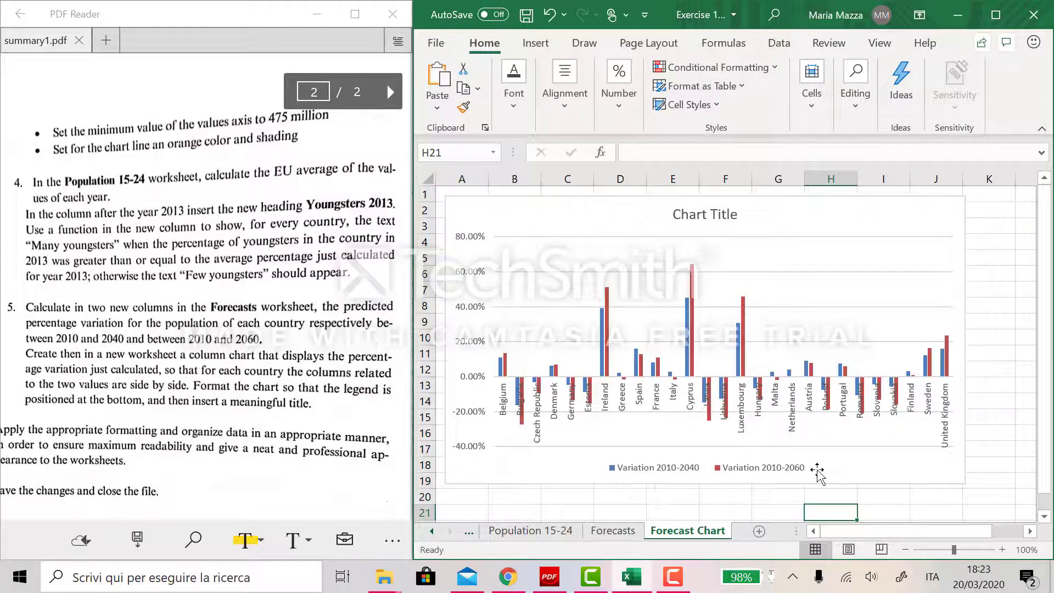
# - Review the chart's data source settings
pyautogui.click(651, 473)
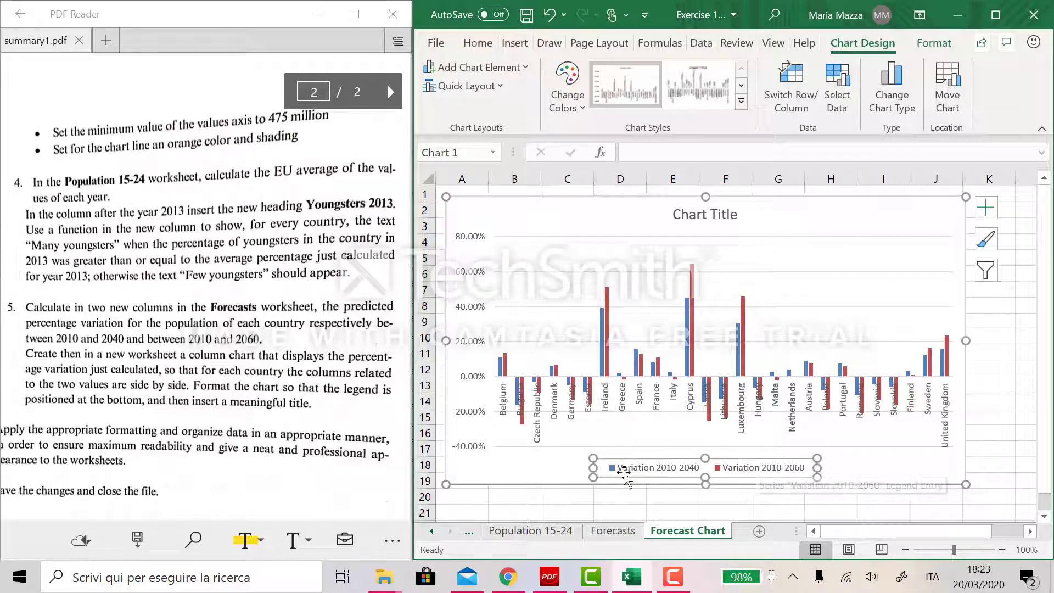
pyautogui.click(837, 88)
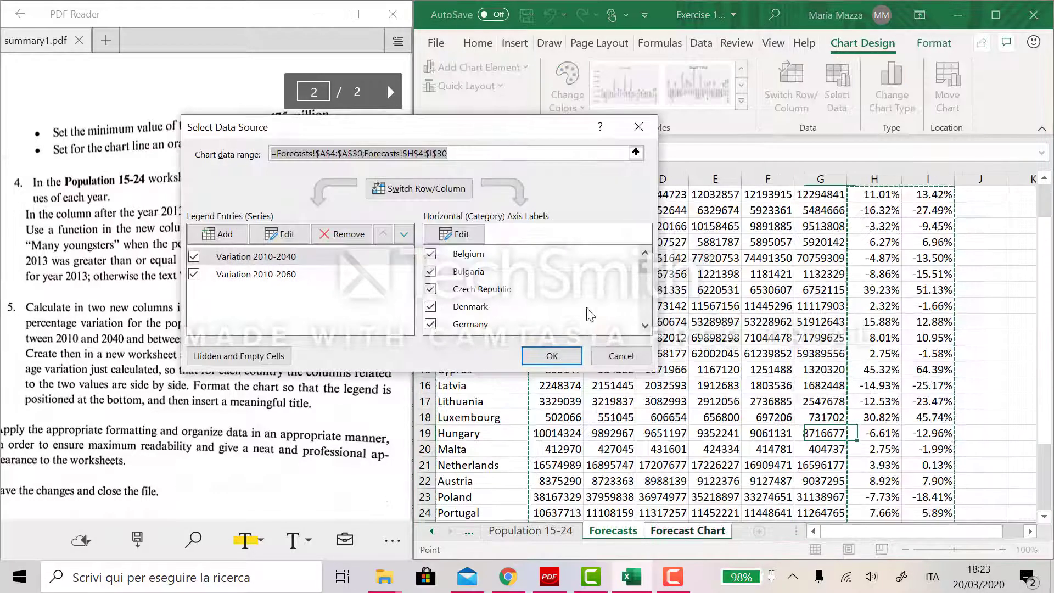
pyautogui.click(538, 358)
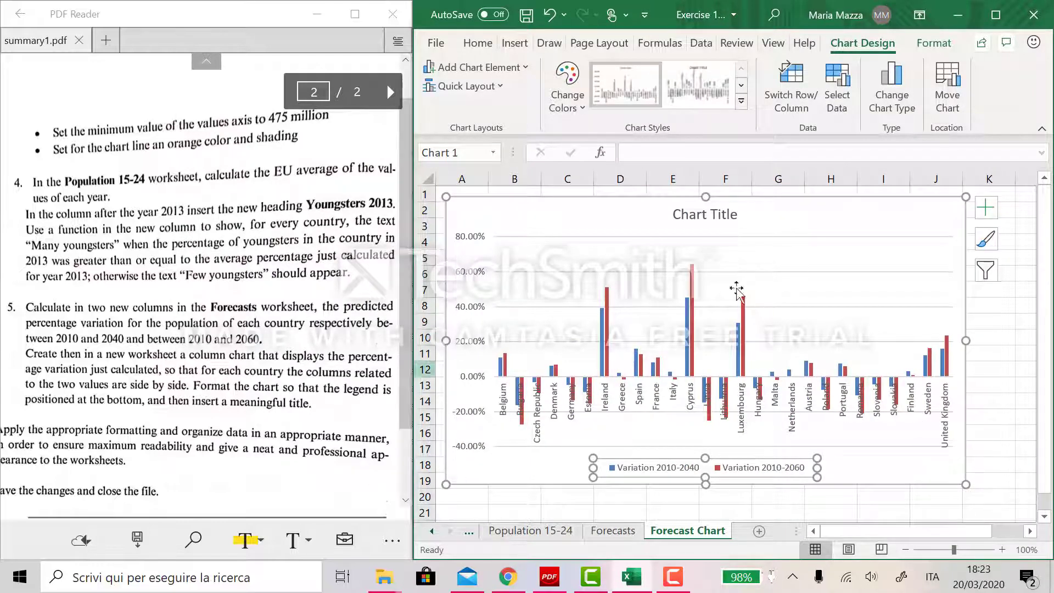
# - Replace the chart title with "Comparison between variation" and close the formatting pane
pyautogui.doubleClick(693, 215)
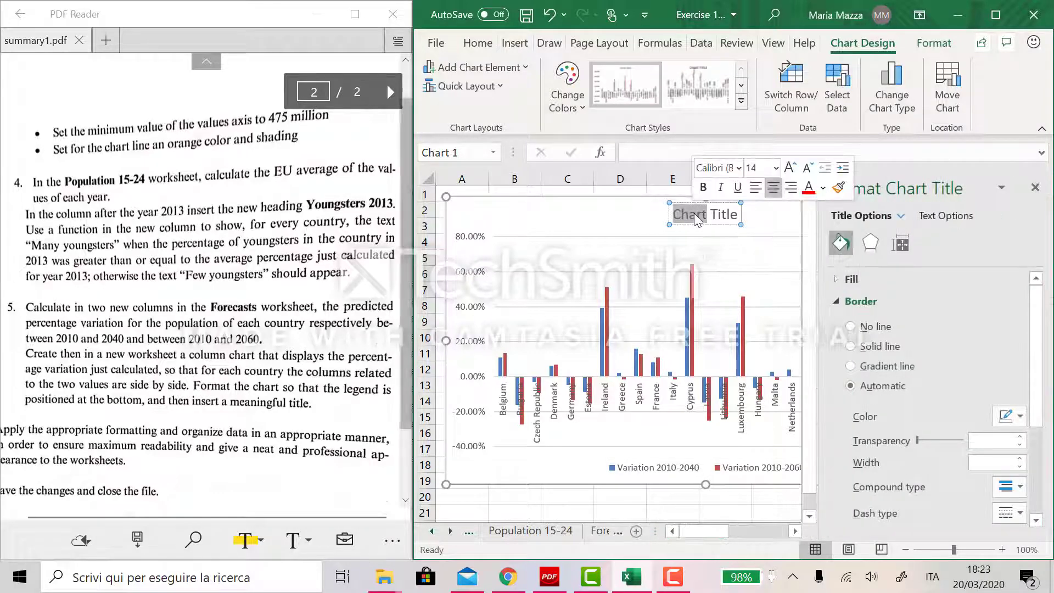
pyautogui.doubleClick(695, 213)
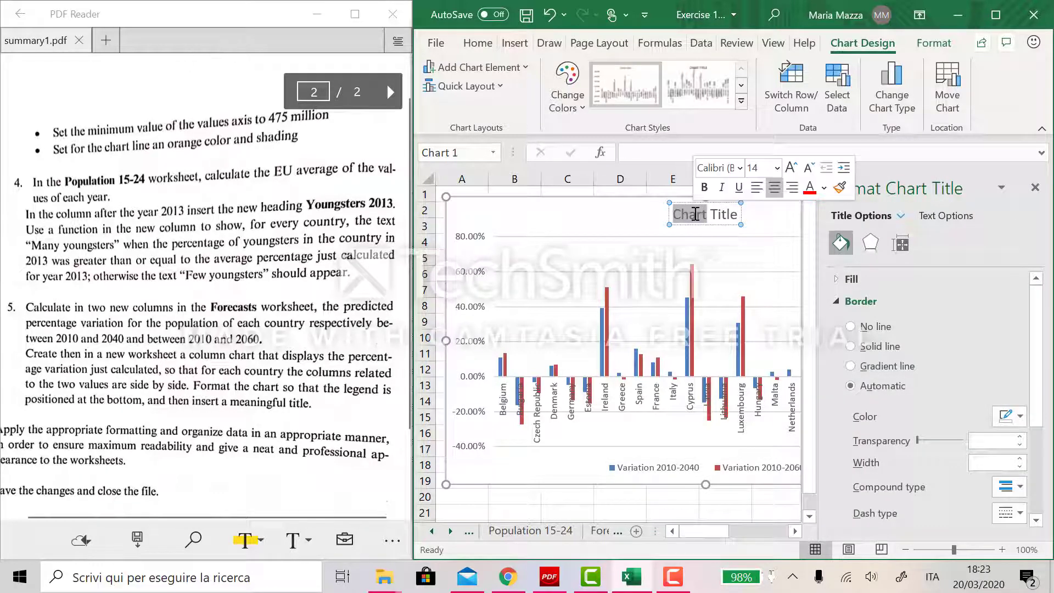
pyautogui.press('BackSpace')
pyautogui.write('C')
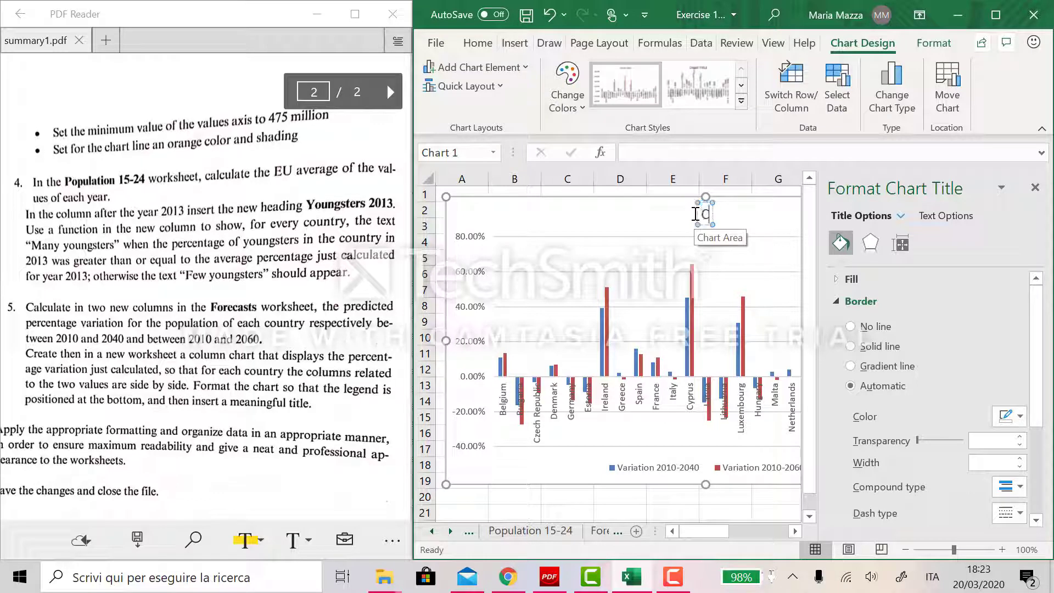
pyautogui.write('omparison')
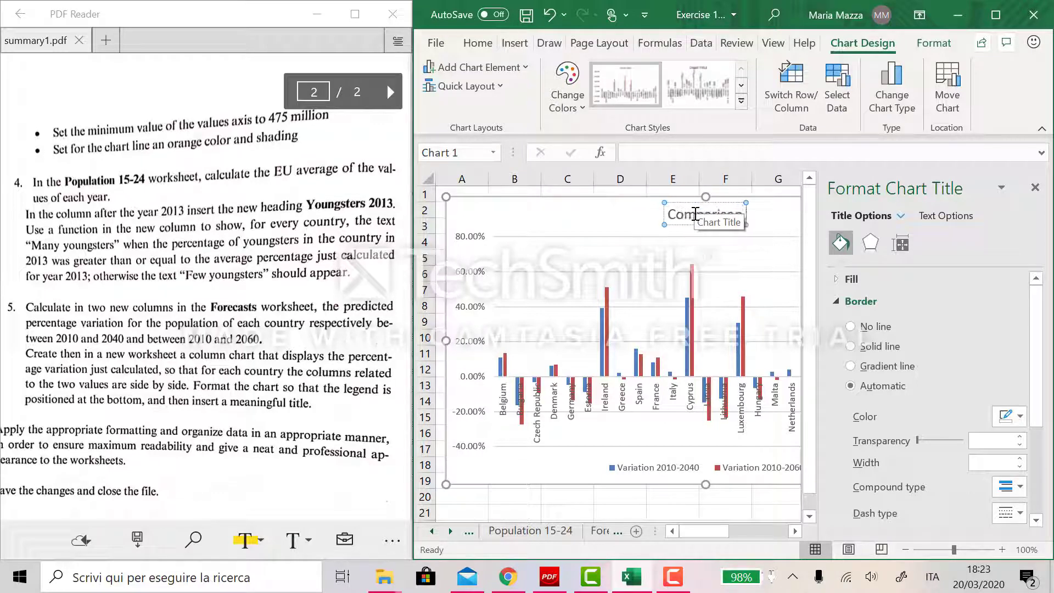
pyautogui.write(' betw')
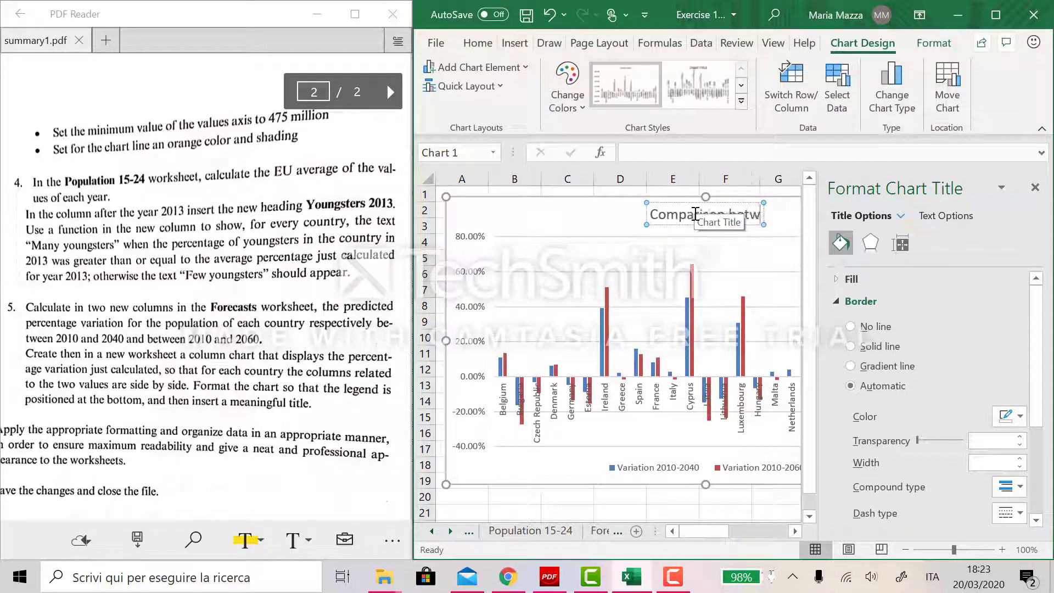
pyautogui.write('een variation')
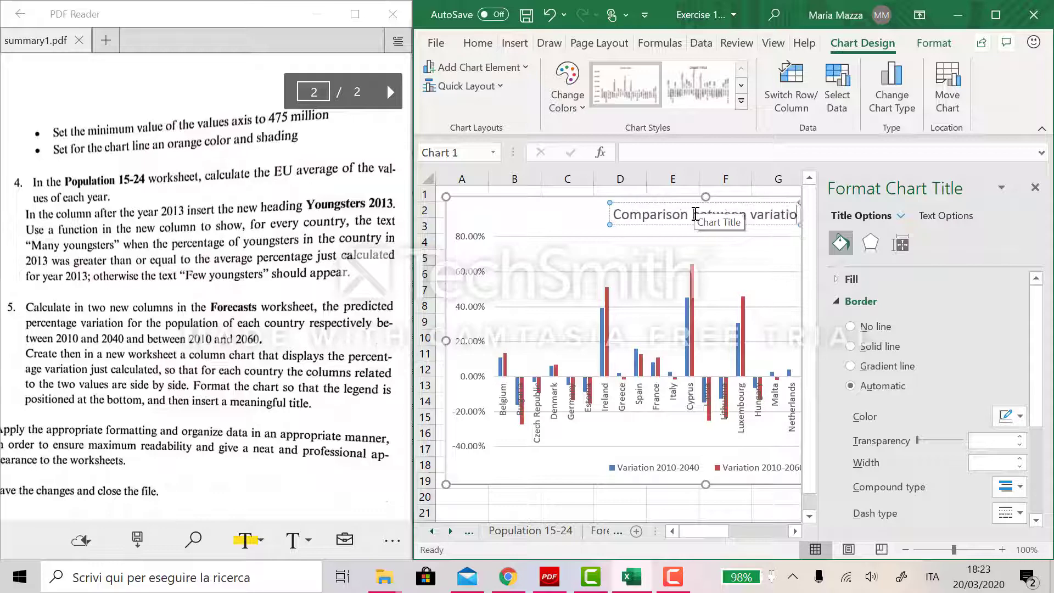
pyautogui.click(1034, 188)
pyautogui.click(990, 274)
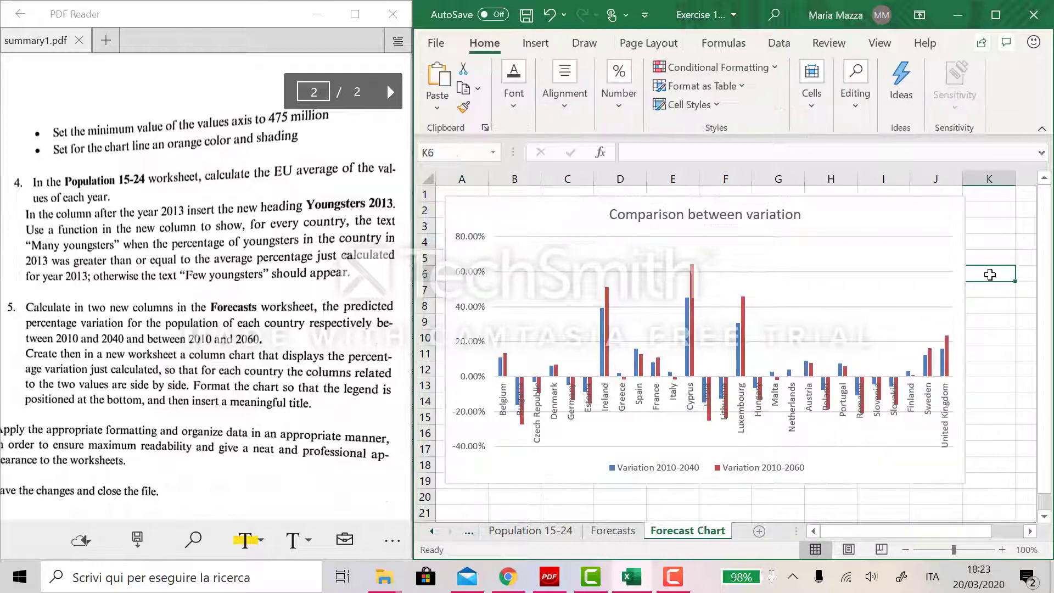
pyautogui.click(956, 483)
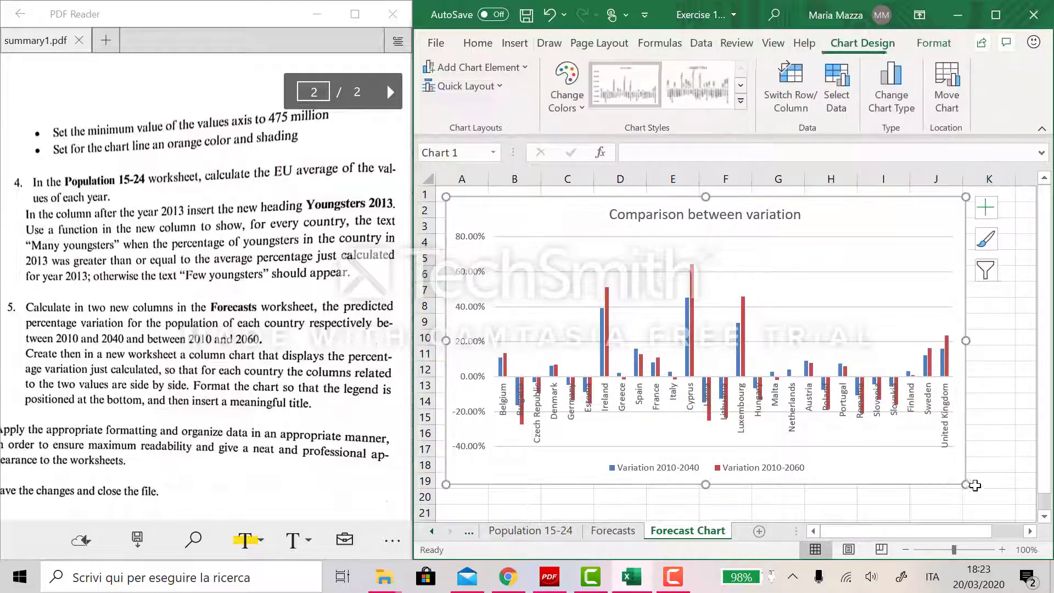
# - Enlarge the chart by extending its lower-right corner slightly
pyautogui.moveTo(965, 482); pyautogui.dragTo(992, 509)
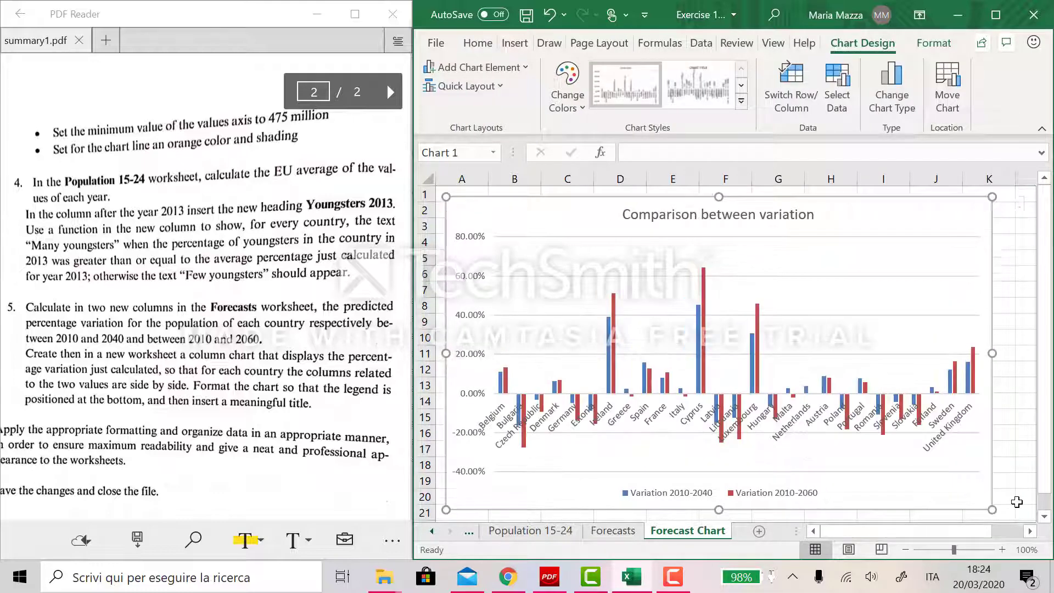
pyautogui.click(1014, 498)
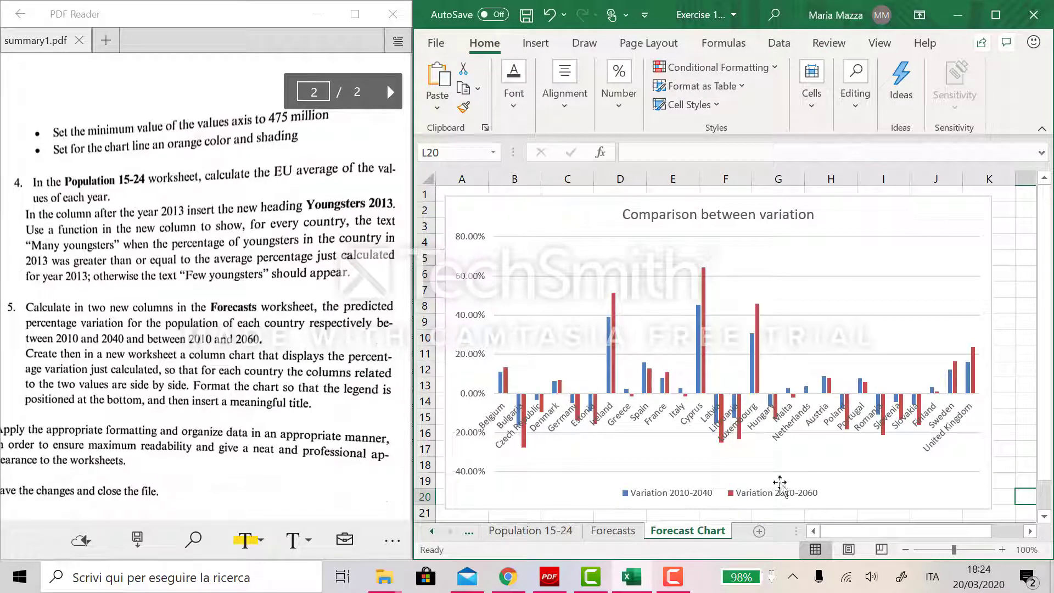
# - On the Forecasts sheet, make the header row B3:I3 bold and fill it orange
pyautogui.hscroll(-2, 165, 464)
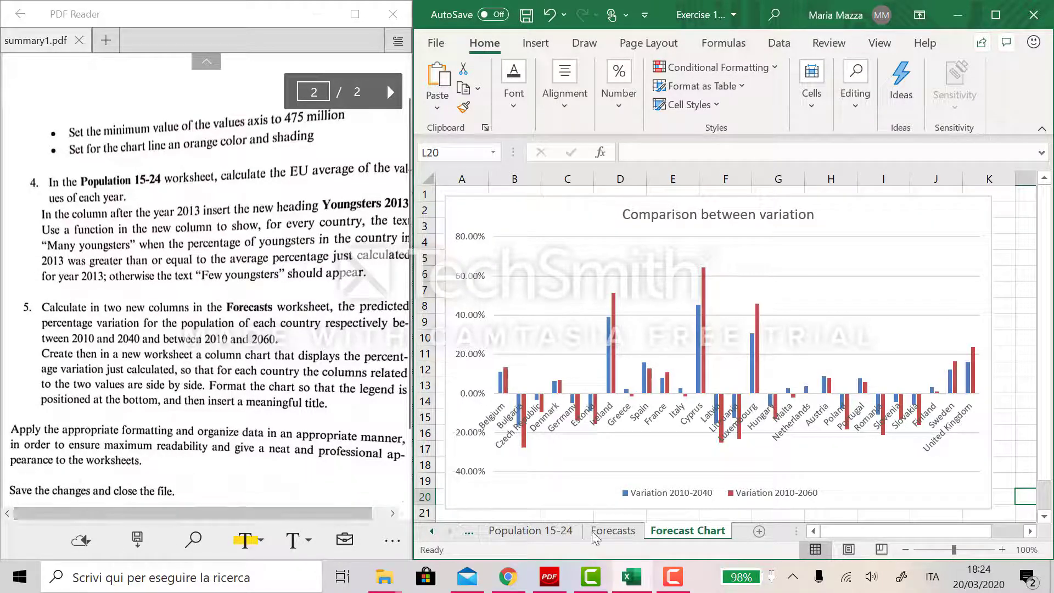
pyautogui.scroll(5, 595, 537)
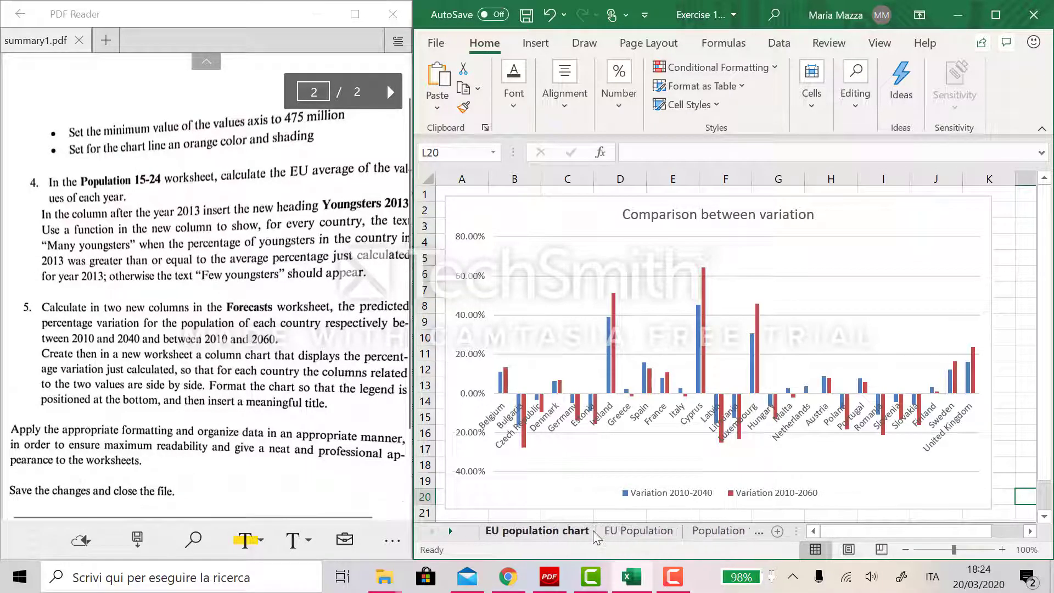
pyautogui.scroll(-3, 675, 535)
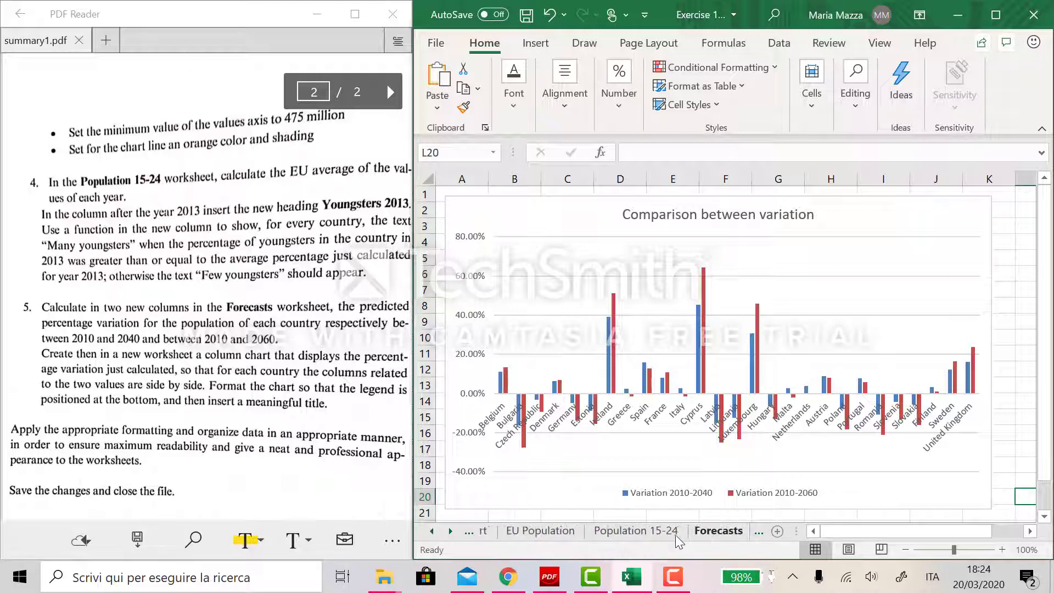
pyautogui.scroll(-1, 675, 534)
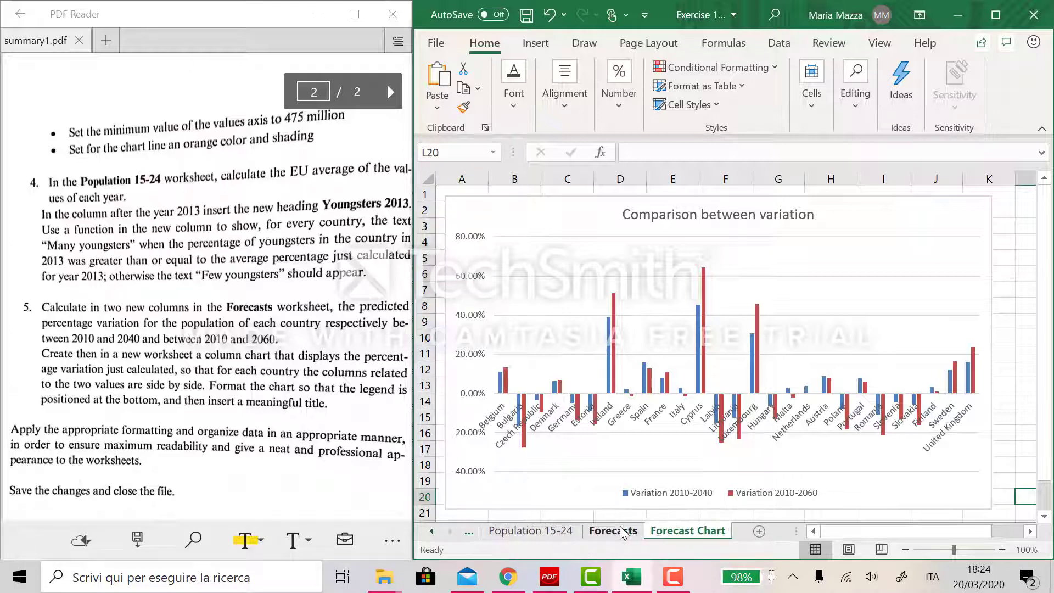
pyautogui.click(613, 530)
pyautogui.scroll(2, 605, 252)
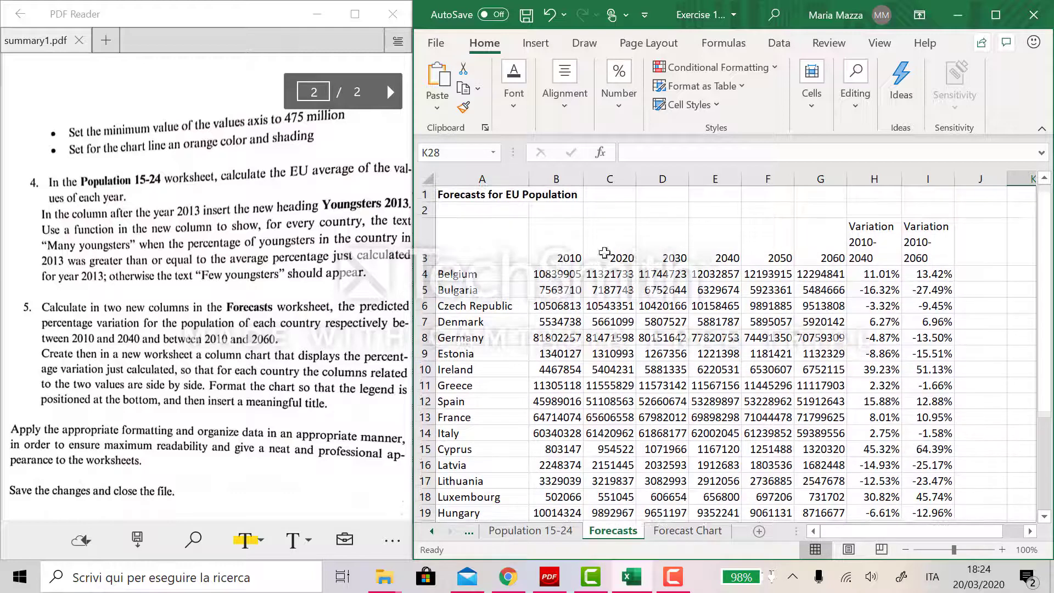
pyautogui.moveTo(551, 253); pyautogui.dragTo(933, 252)
pyautogui.click(516, 93)
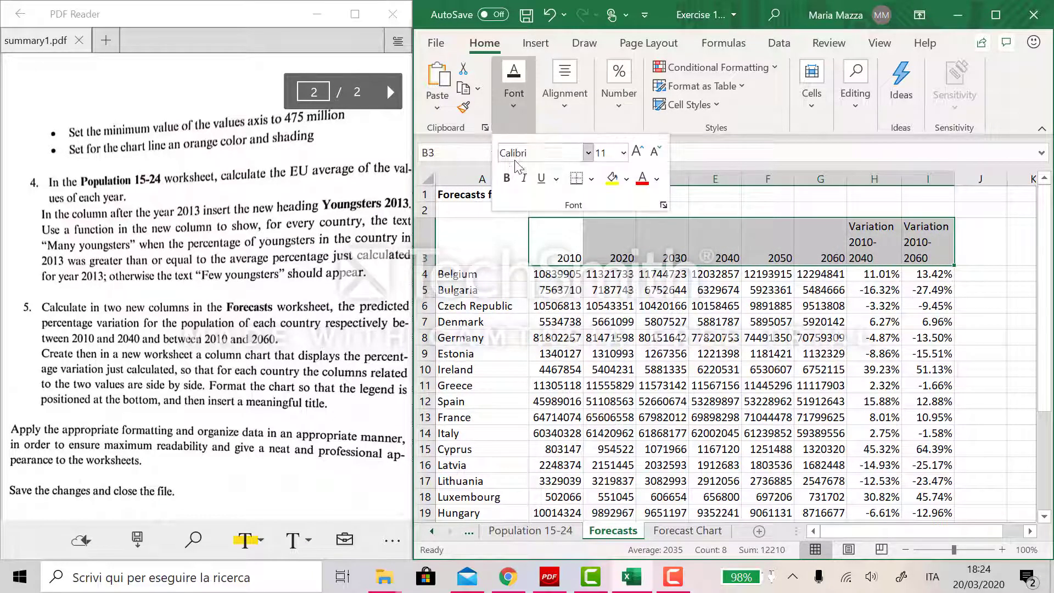
pyautogui.click(507, 178)
pyautogui.click(626, 178)
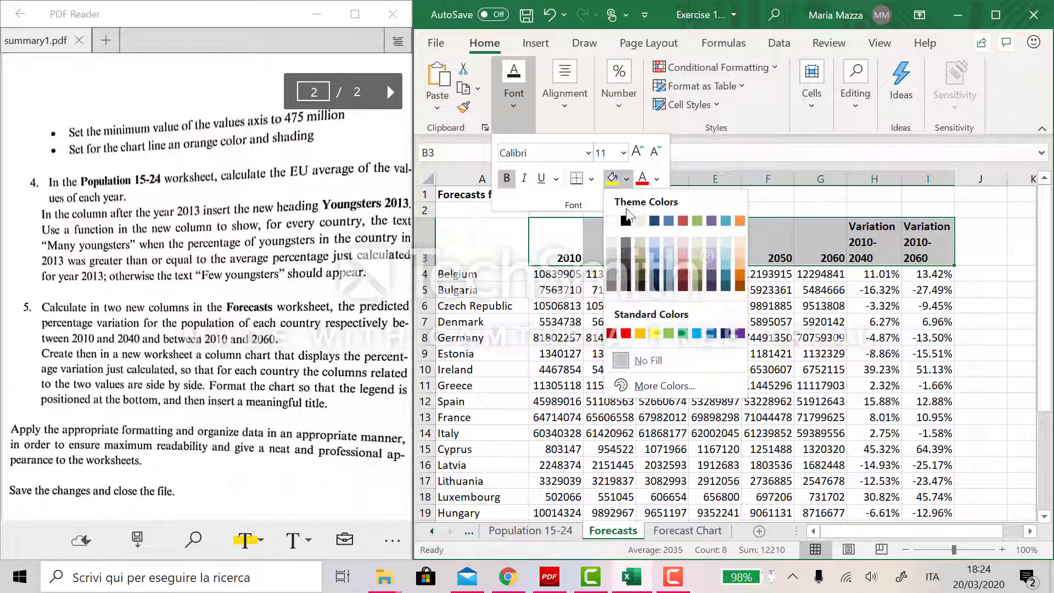
pyautogui.click(738, 220)
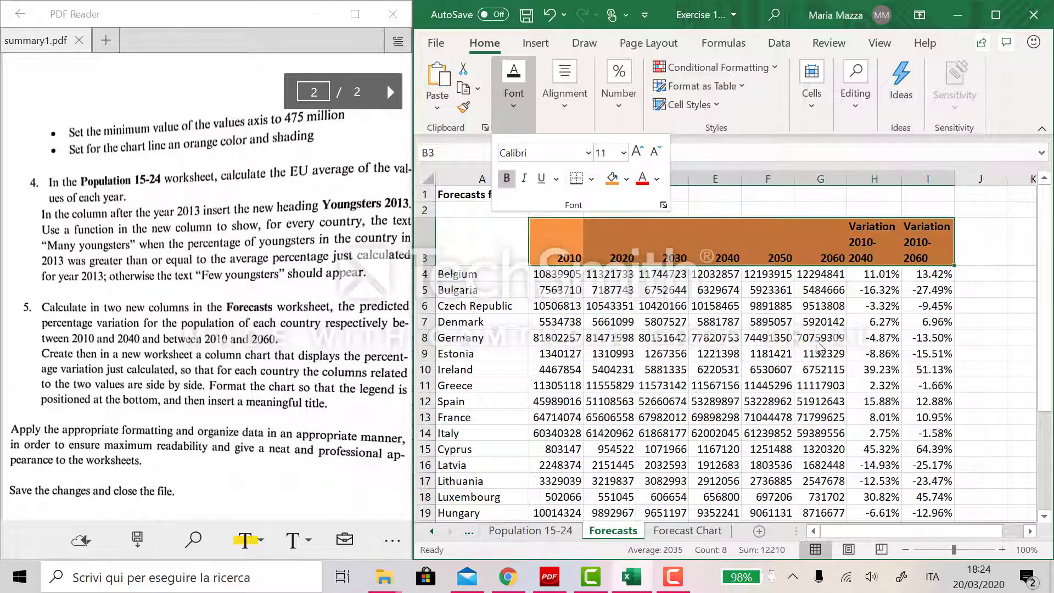
# - Make the country names in column A of Forecasts bold
pyautogui.click(457, 273)
pyautogui.click(456, 272)
pyautogui.hotkey('ctrl', 'shift', 'Down')
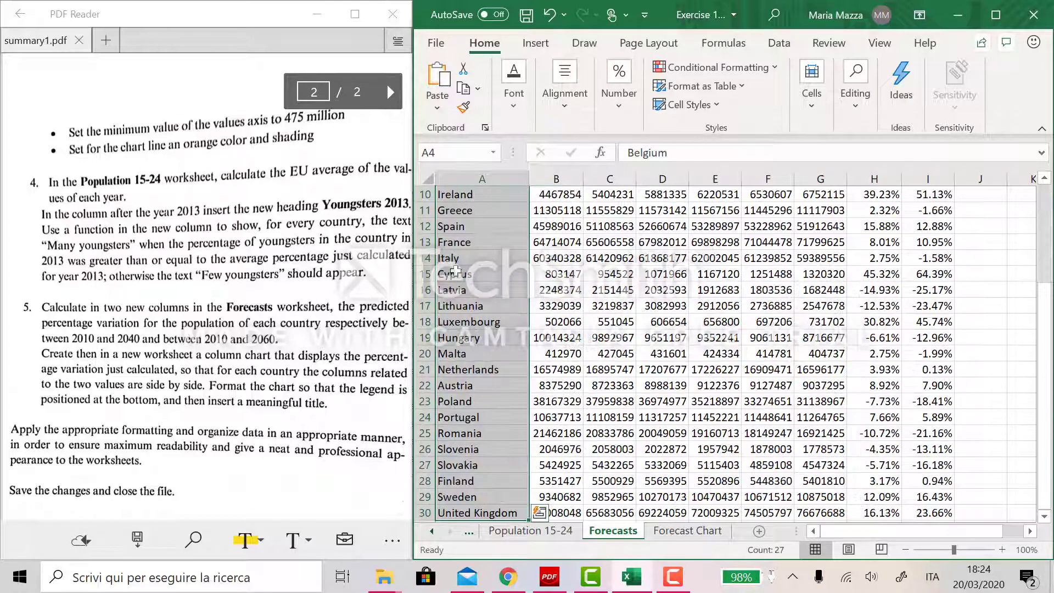
pyautogui.click(526, 120)
pyautogui.click(505, 178)
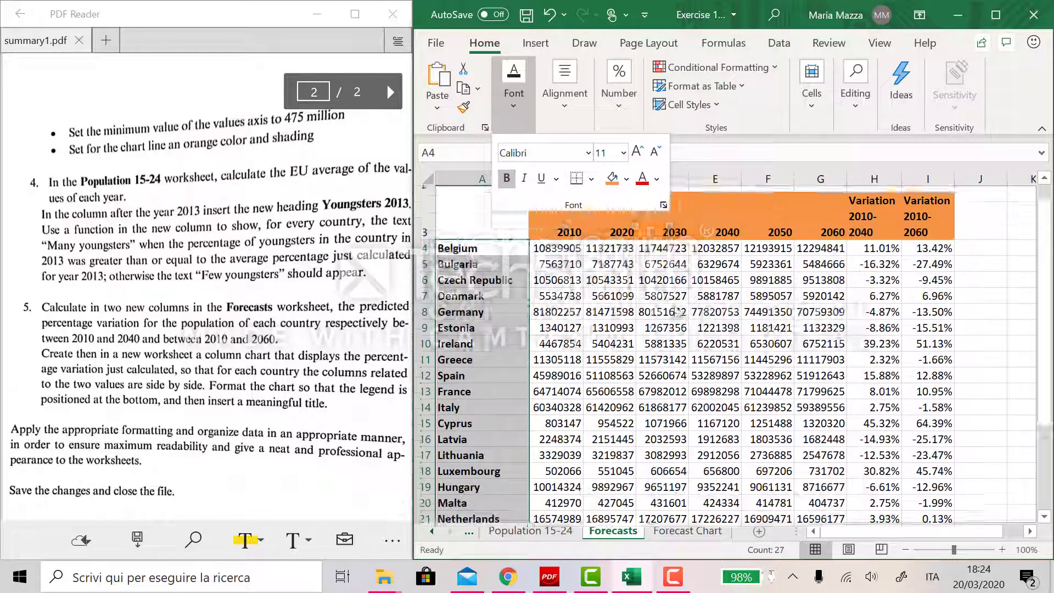
# - Format the population figures B4:G30 with thousands separators and no decimal places
pyautogui.click(557, 279)
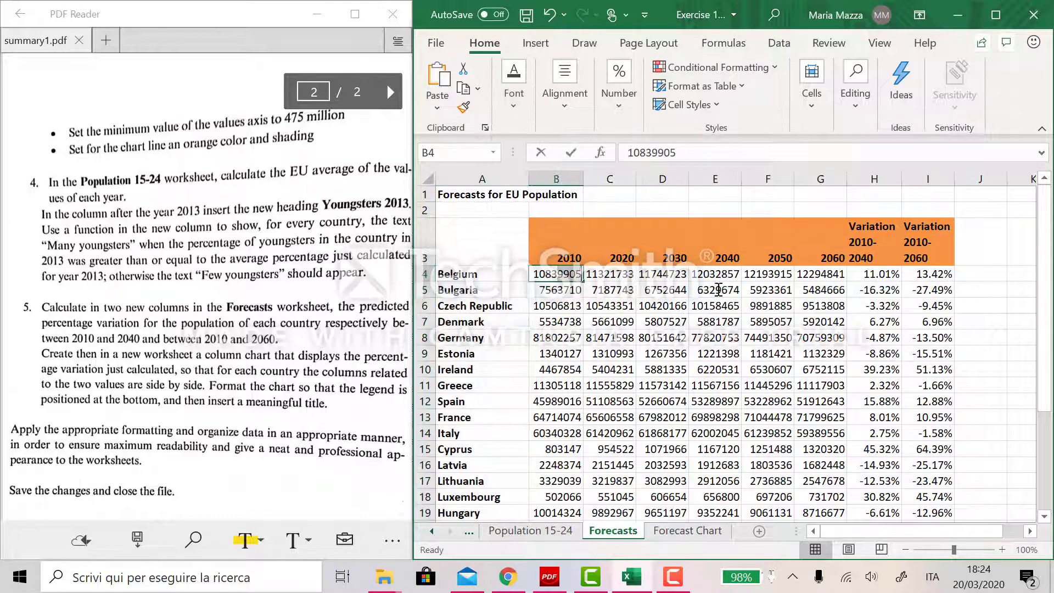
pyautogui.moveTo(557, 274); pyautogui.dragTo(840, 502)
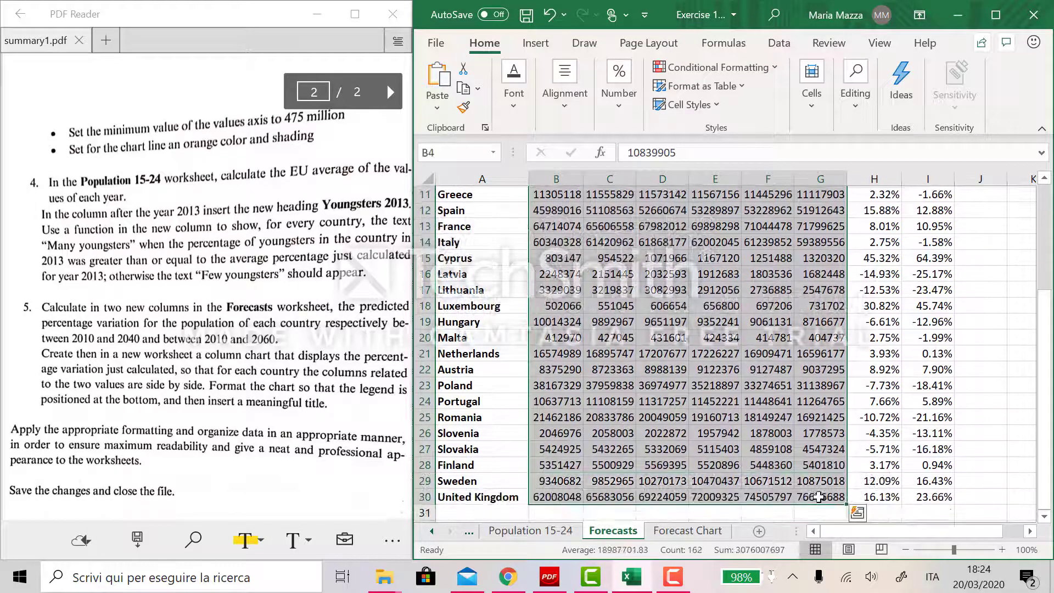
pyautogui.click(586, 103)
pyautogui.click(604, 90)
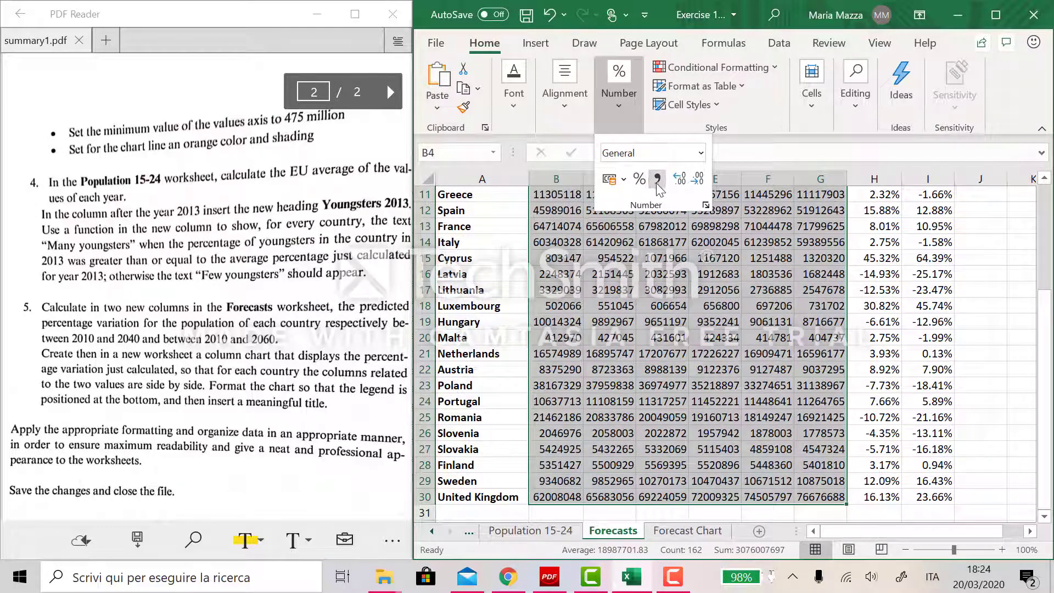
pyautogui.click(658, 179)
pyautogui.scroll(1, 789, 377)
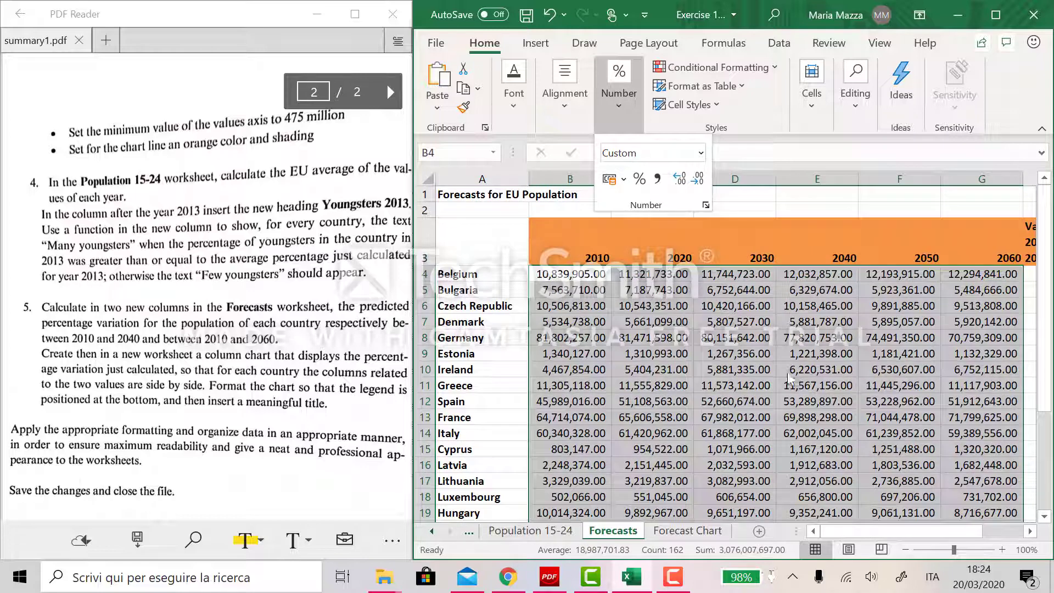
pyautogui.click(680, 178)
pyautogui.click(696, 179)
pyautogui.click(696, 179)
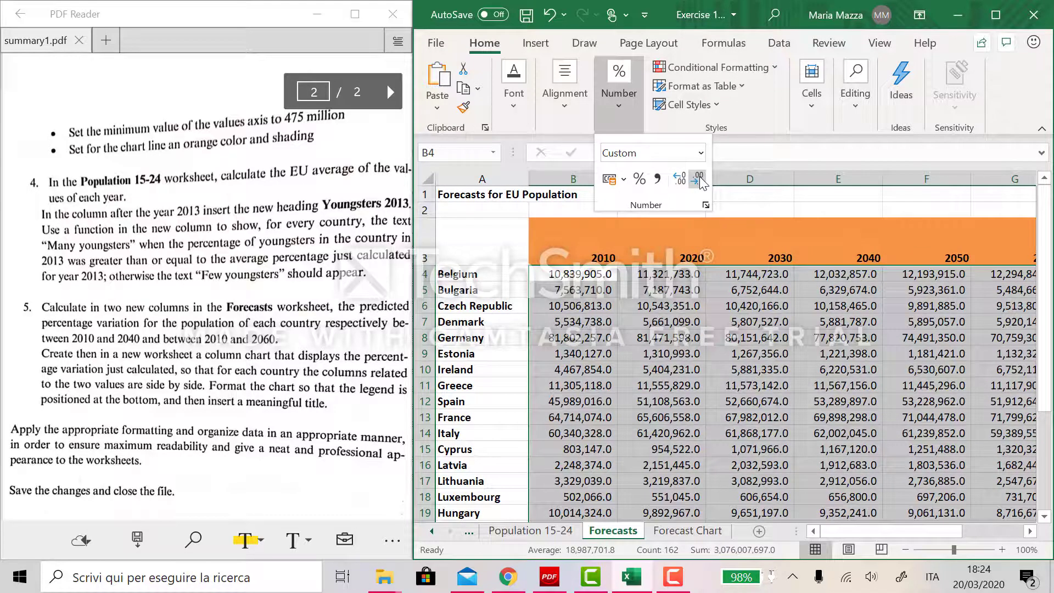
pyautogui.click(696, 180)
pyautogui.click(849, 387)
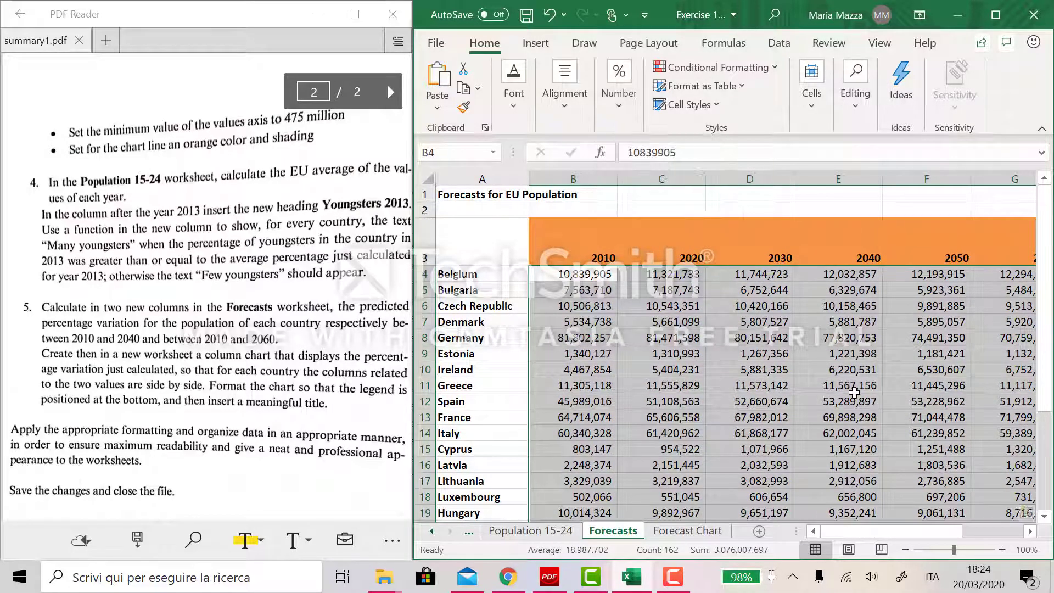
pyautogui.click(849, 387)
# - On the Population 15-24 sheet, fill the header row B3:N3 orange
pyautogui.hscroll(4, 769, 340)
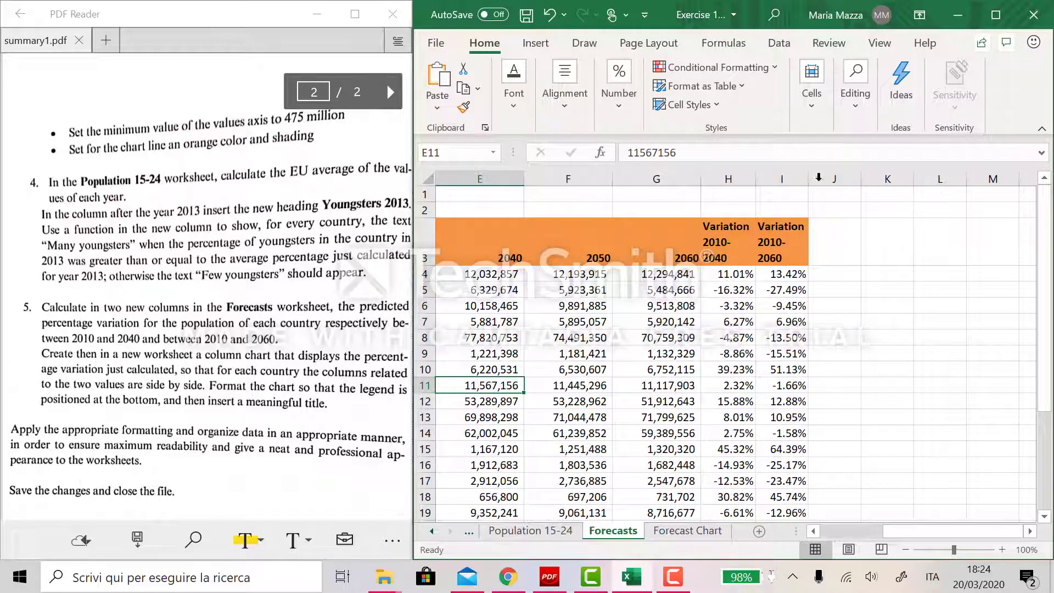
pyautogui.scroll(-4, 896, 389)
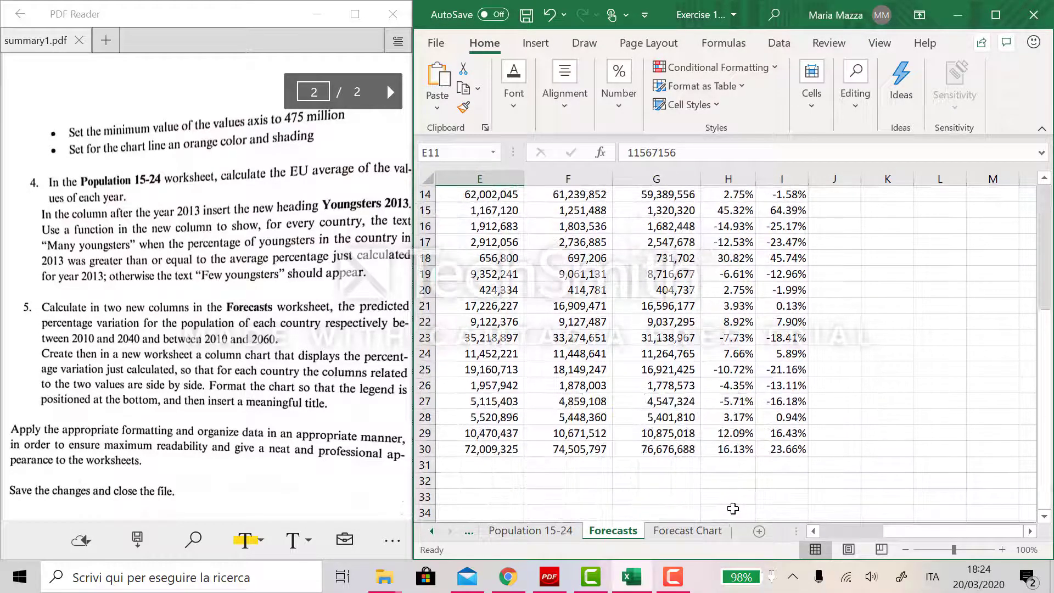
pyautogui.click(564, 530)
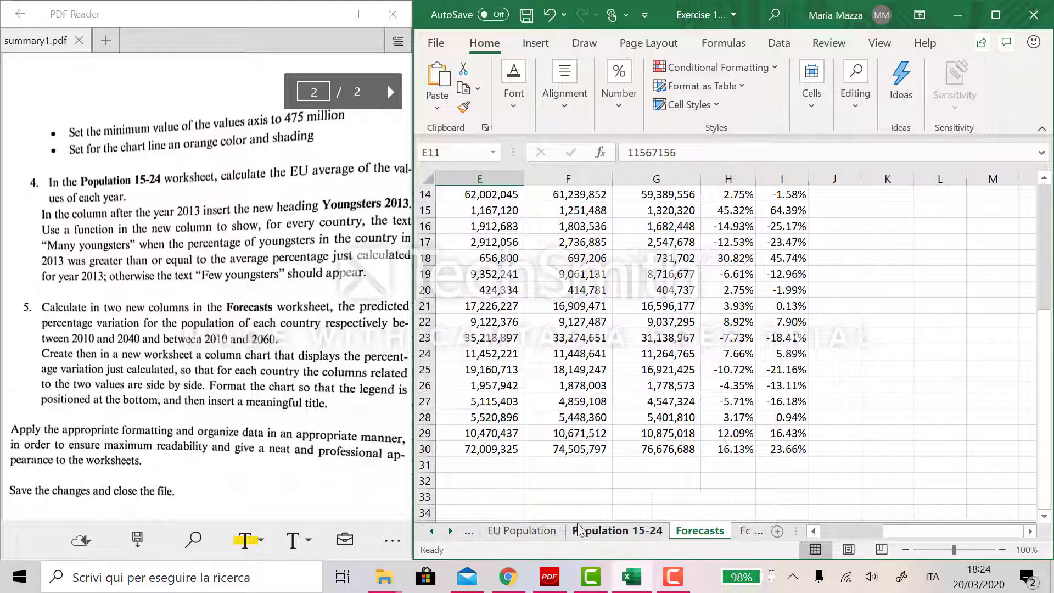
pyautogui.click(628, 533)
pyautogui.hscroll(-3, 854, 452)
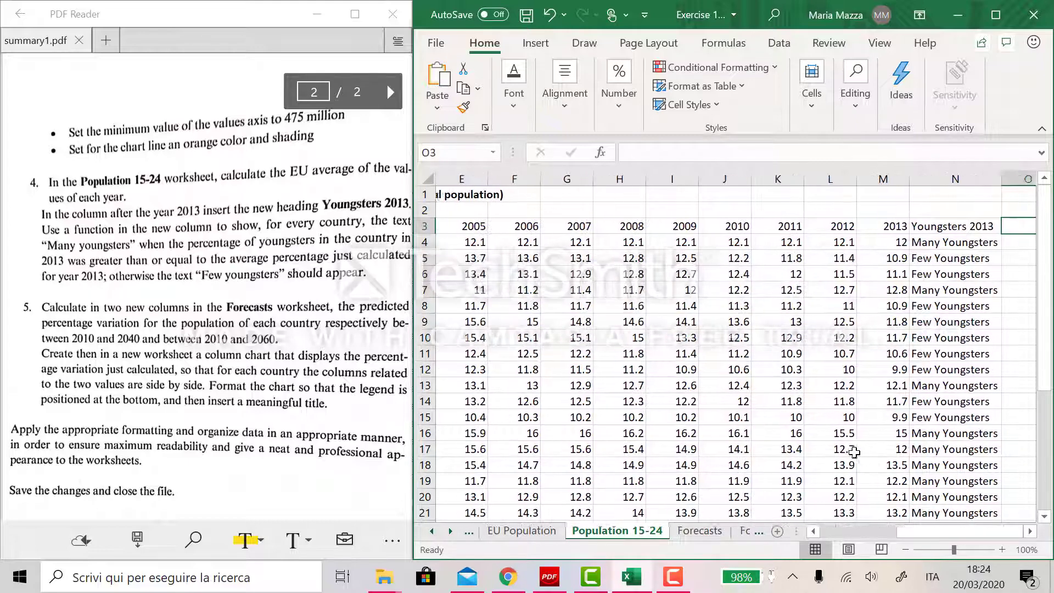
pyautogui.moveTo(927, 226); pyautogui.dragTo(544, 226)
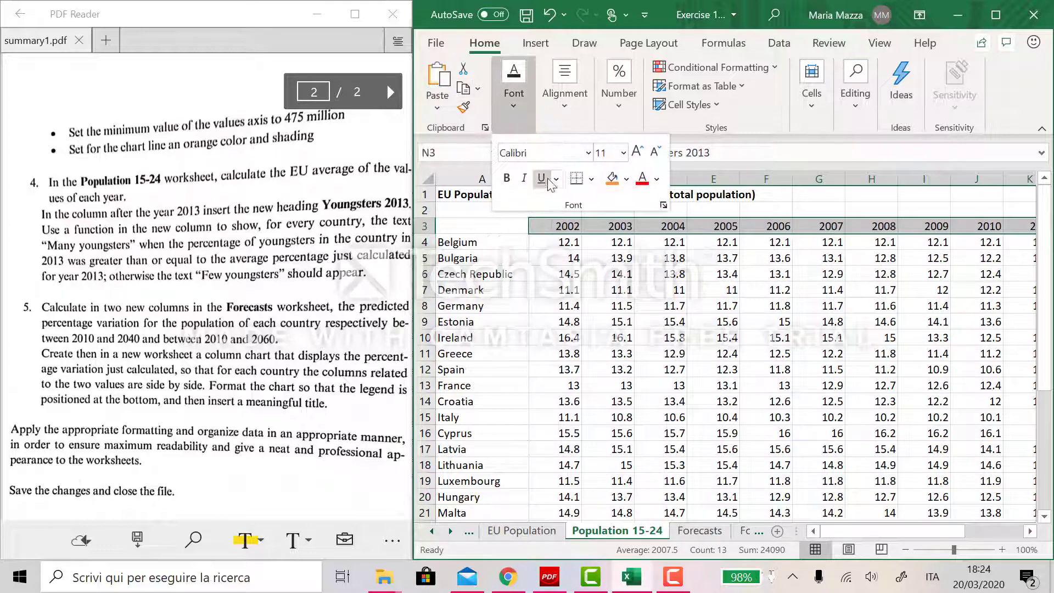
pyautogui.click(514, 83)
pyautogui.click(611, 178)
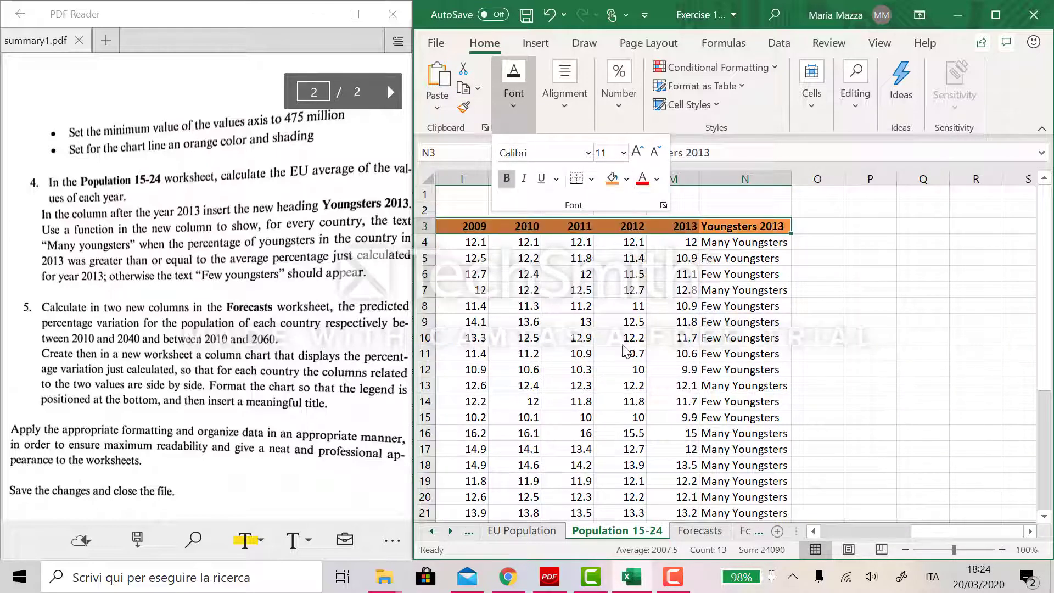
# - Make the country names in column A of Population 15-24 bold
pyautogui.click(502, 242)
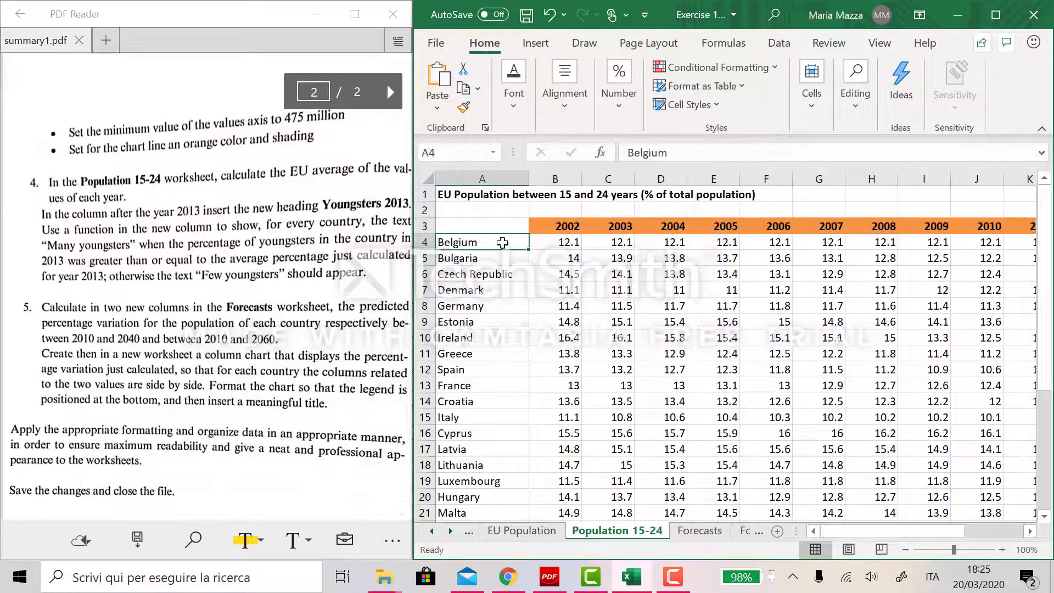
pyautogui.hotkey('ctrl', 'shift', 'Down')
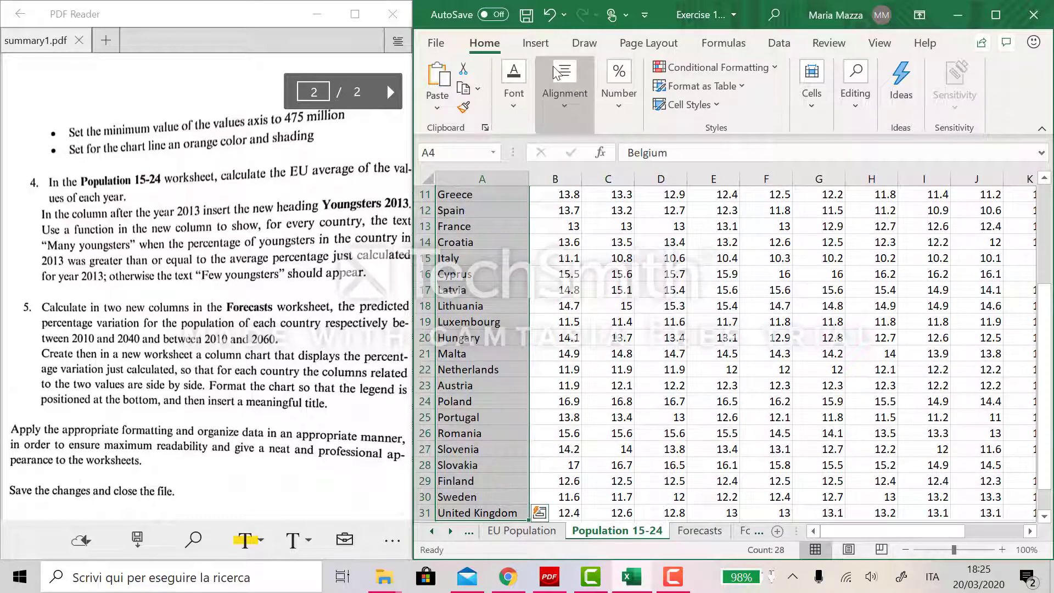
pyautogui.hotkey('ctrl', 'b')
pyautogui.click(708, 365)
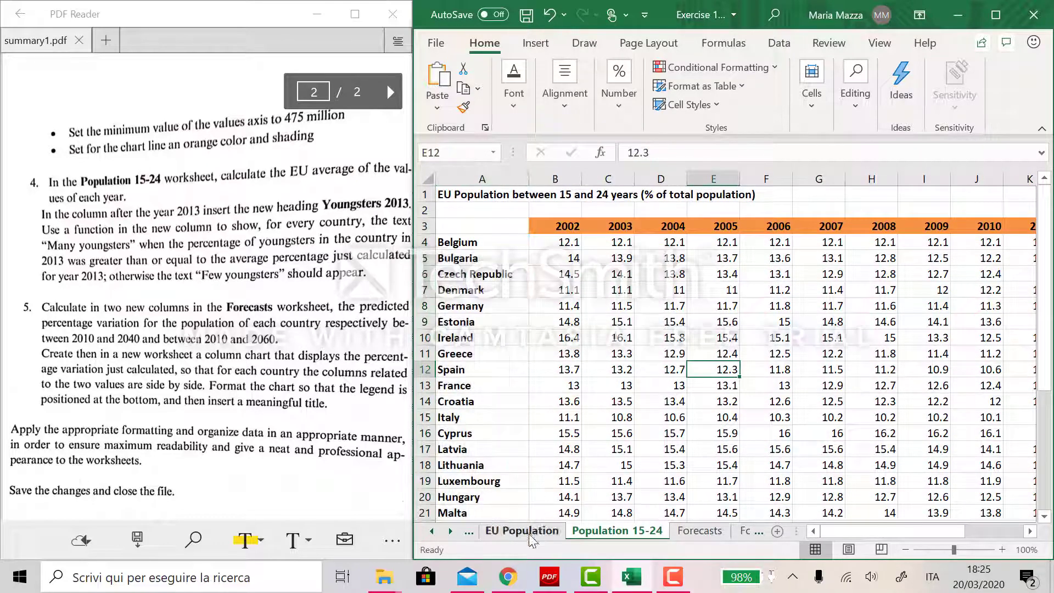
# - On the EU Population sheet, make the country names in column A bold
pyautogui.click(530, 533)
pyautogui.click(492, 235)
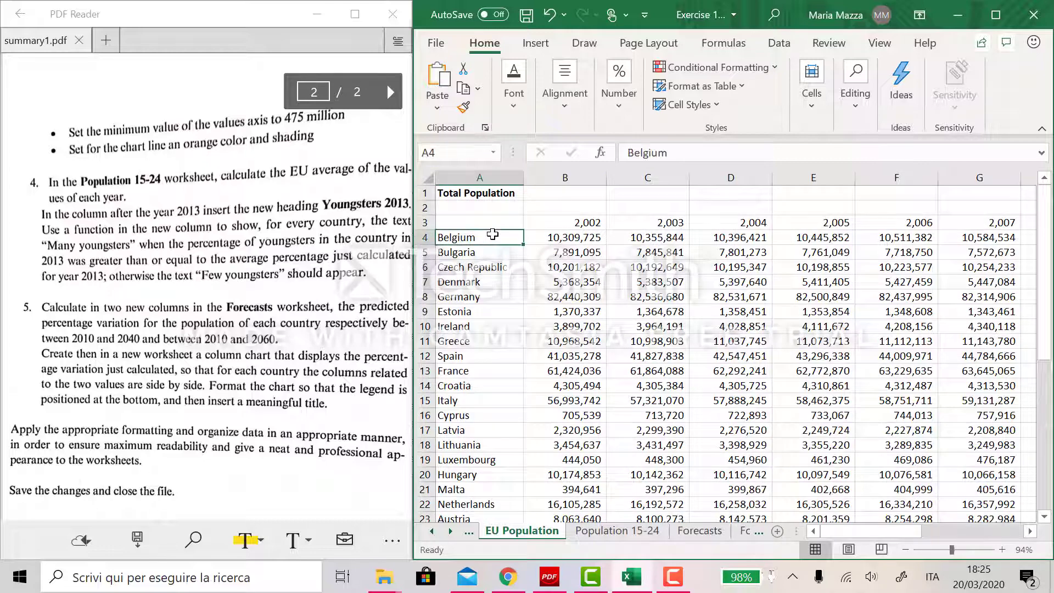
pyautogui.hotkey('ctrl', 'shift', 'Down')
pyautogui.scroll(3, 492, 236)
pyautogui.hotkey('ctrl', 'b')
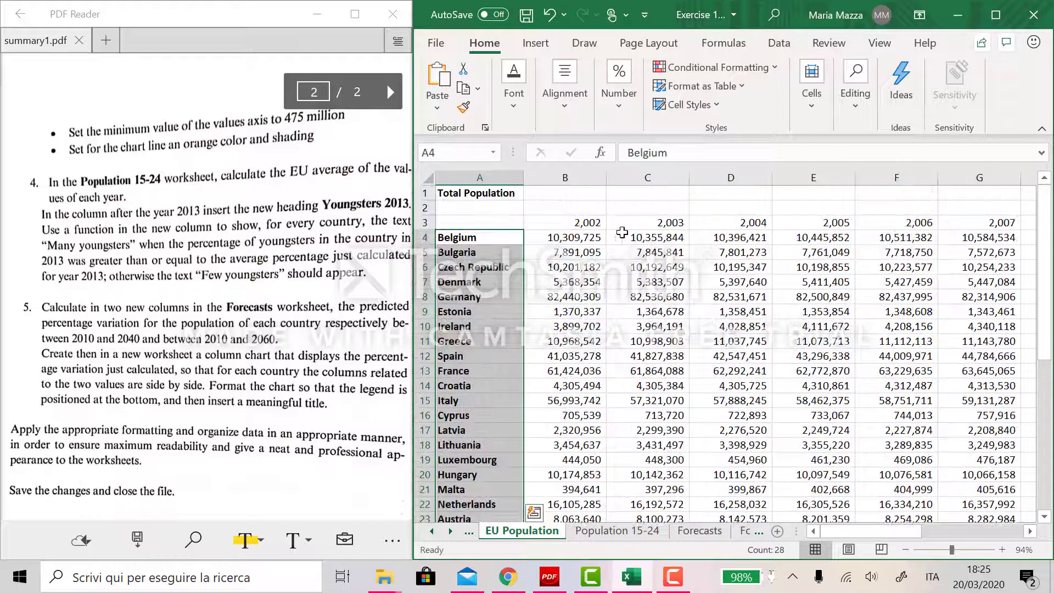
# - Set the year headers in row 3 of EU Population to the General number format
pyautogui.click(594, 233)
pyautogui.click(592, 220)
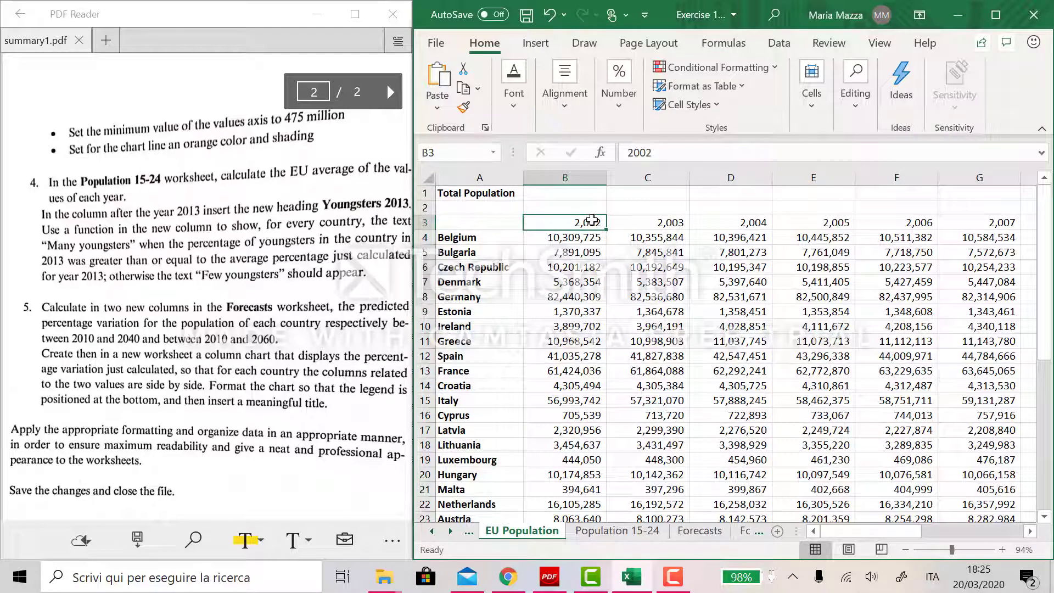
pyautogui.click(581, 249)
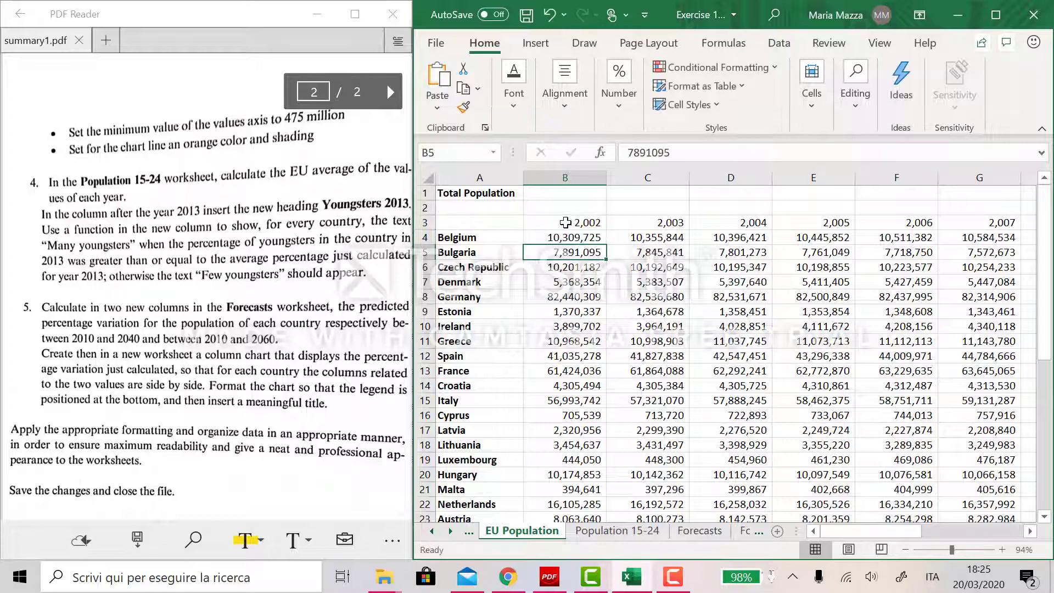
pyautogui.moveTo(568, 222); pyautogui.dragTo(900, 222)
pyautogui.click(604, 122)
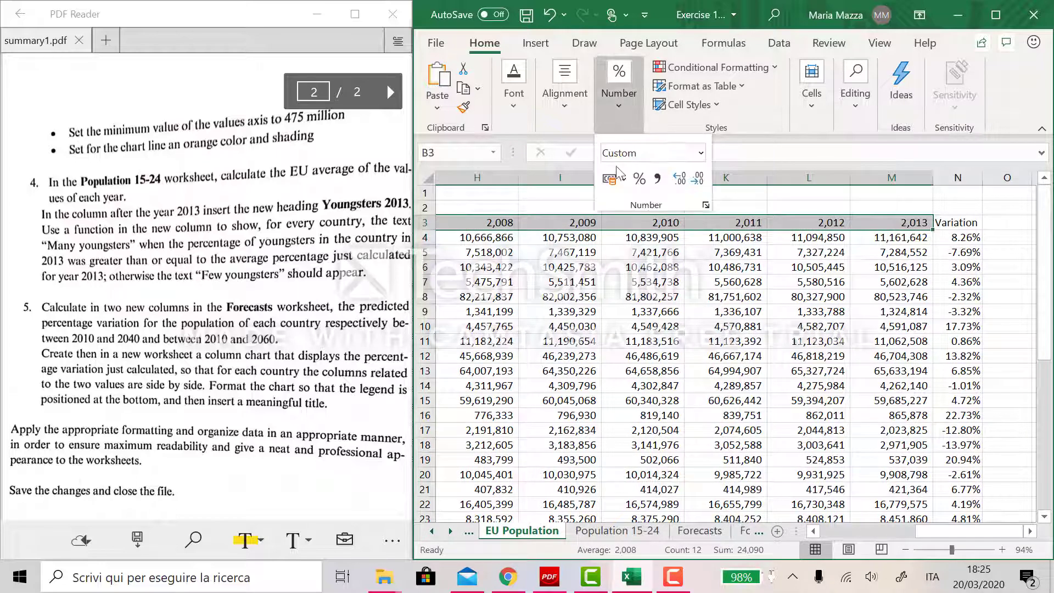
pyautogui.click(700, 152)
pyautogui.click(672, 174)
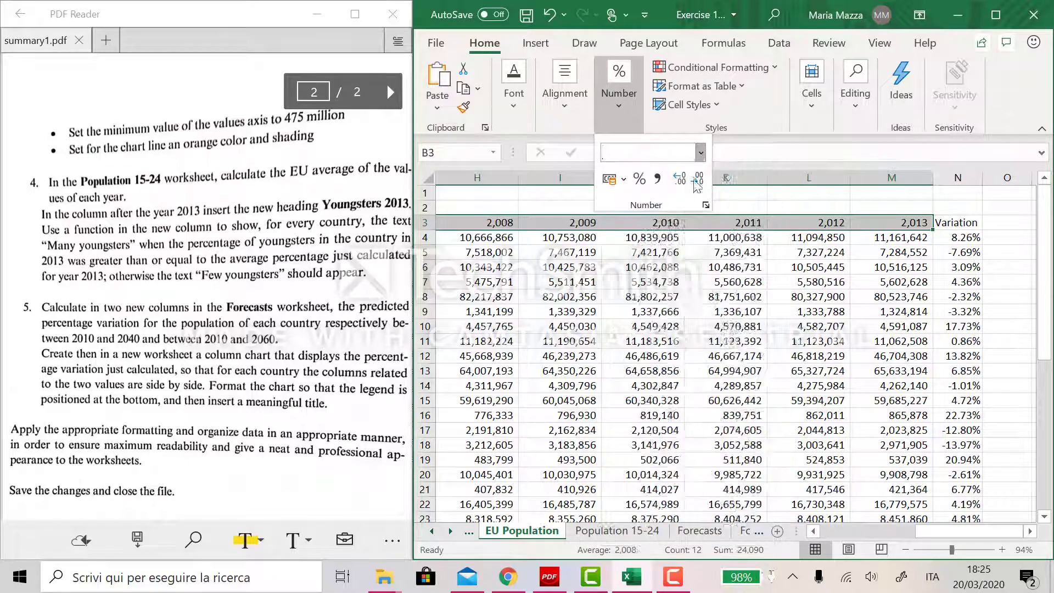
# - Make the year headers bold and fill them orange
pyautogui.click(514, 110)
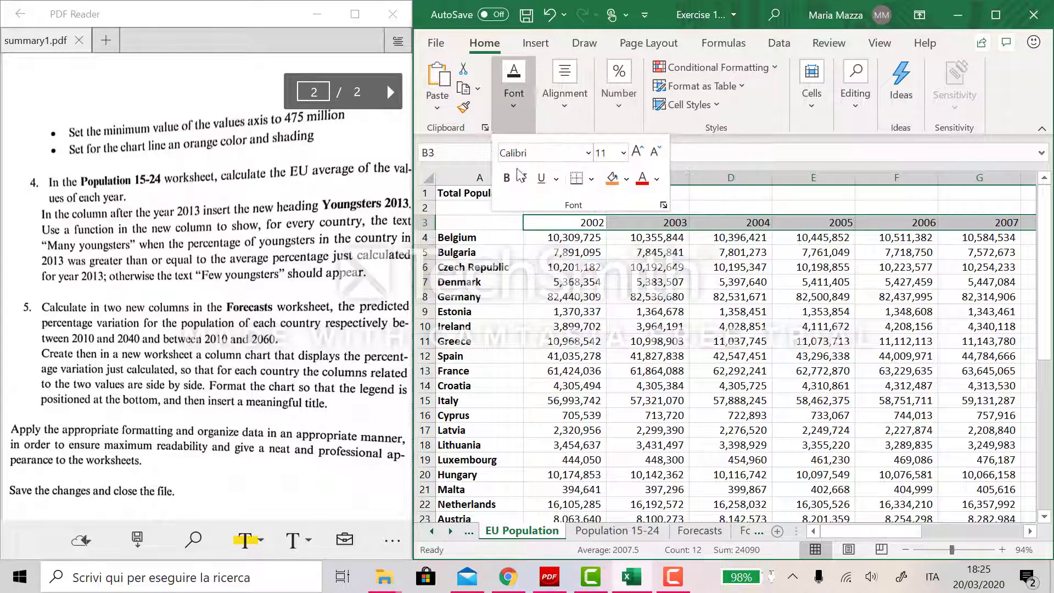
pyautogui.click(506, 177)
pyautogui.click(610, 177)
# - Fill the Variation header cell N3 orange as well
pyautogui.hscroll(5, 753, 303)
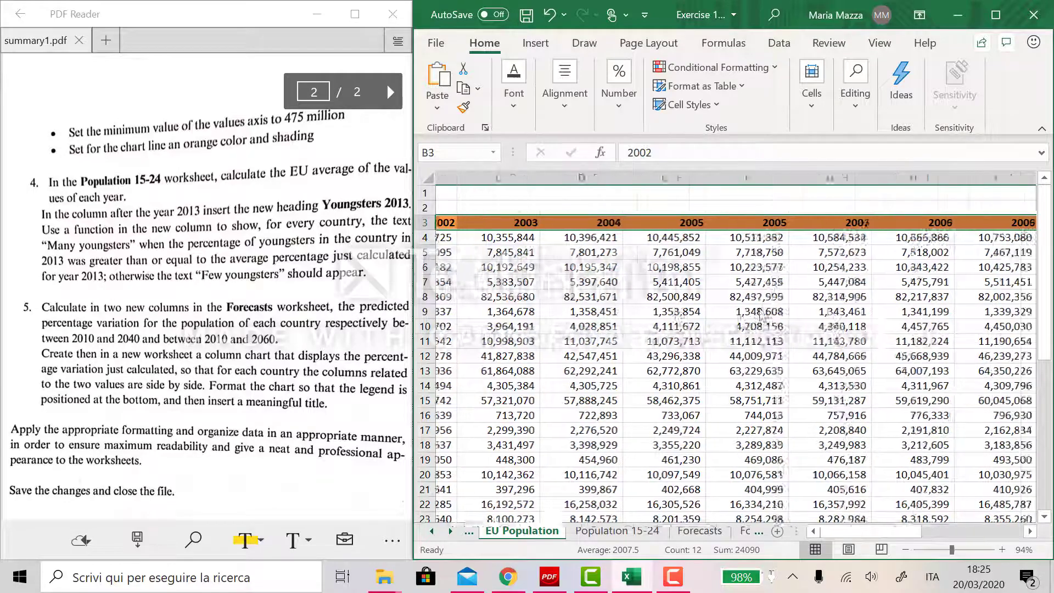
pyautogui.hscroll(1, 762, 314)
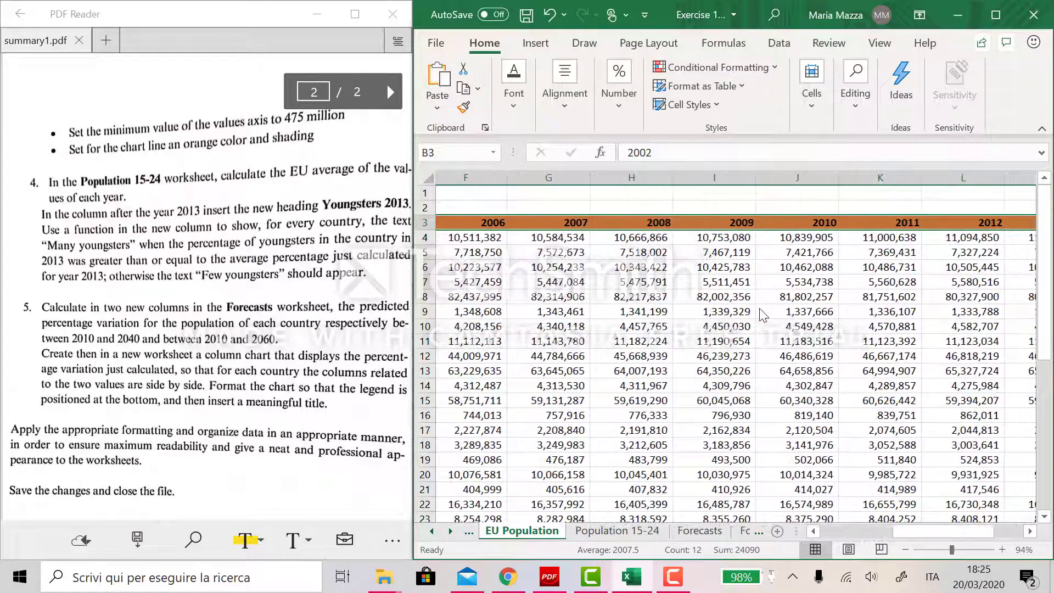
pyautogui.hscroll(3, 763, 315)
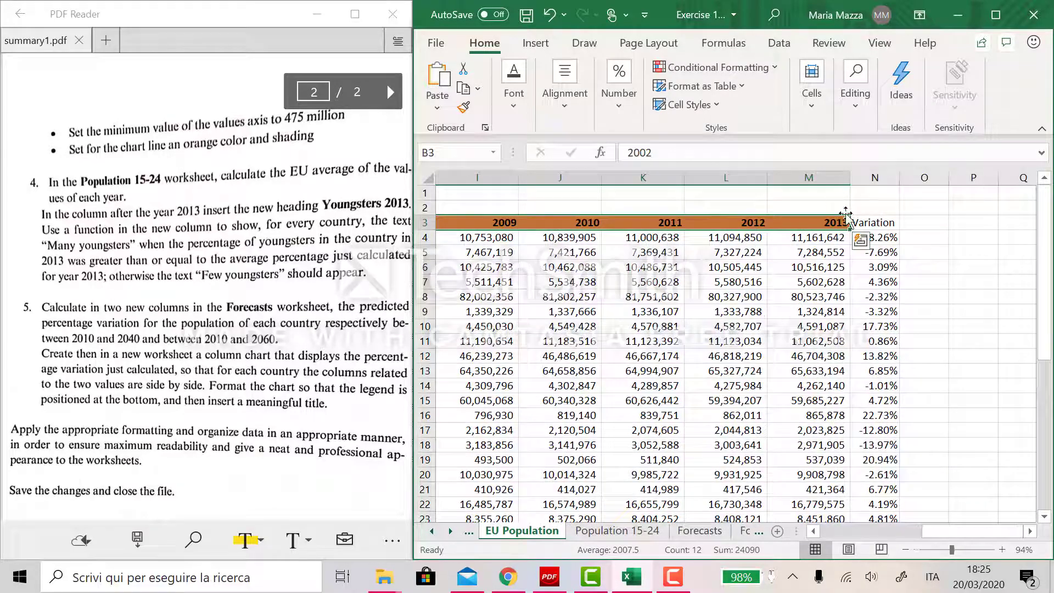
pyautogui.click(872, 222)
pyautogui.click(514, 83)
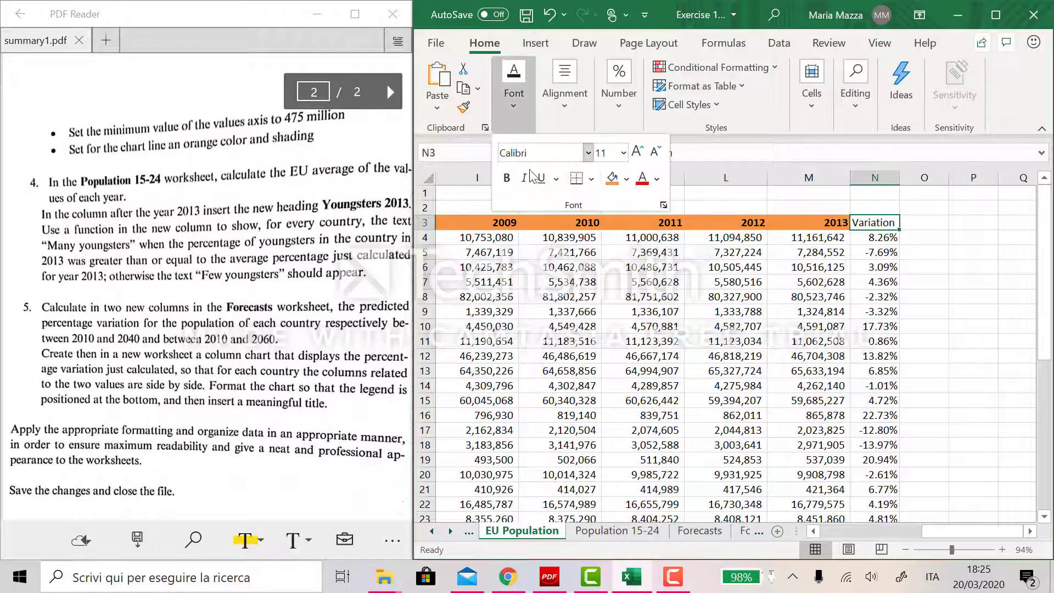
pyautogui.click(611, 178)
pyautogui.click(982, 241)
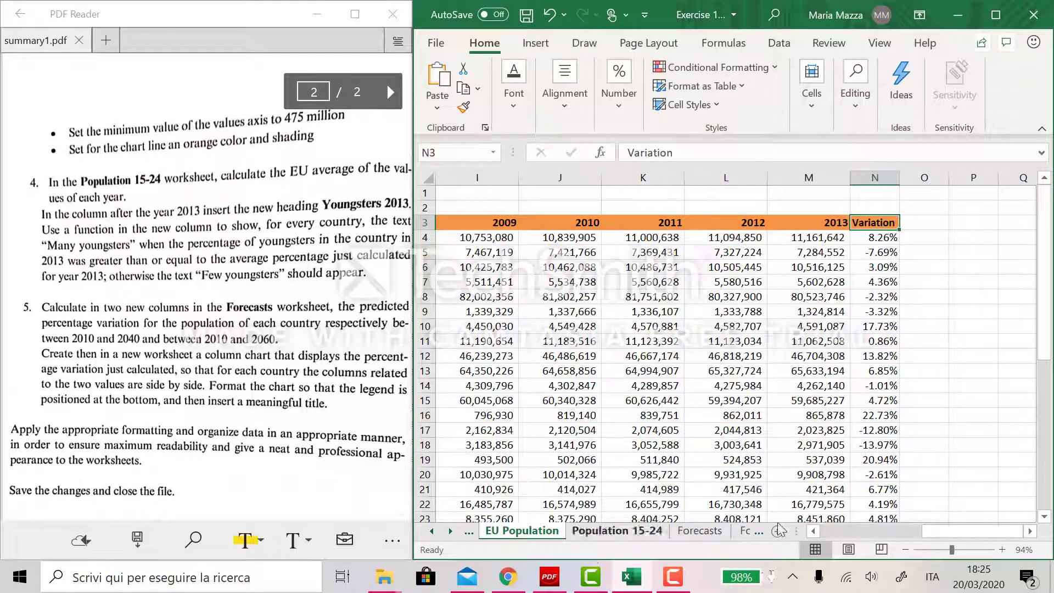
pyautogui.hscroll(-4, 852, 512)
pyautogui.hscroll(-4, 852, 511)
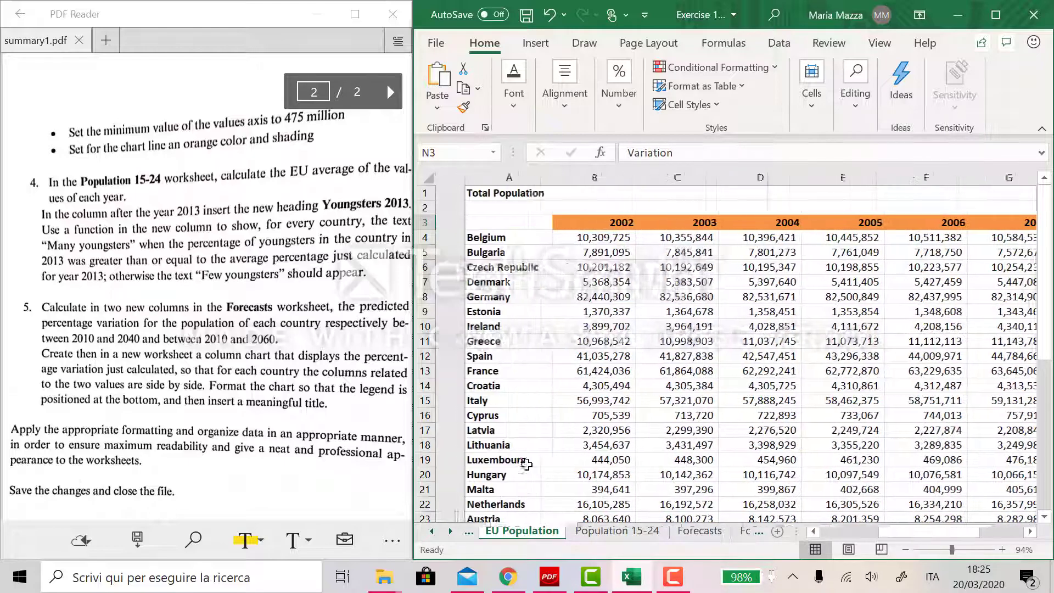